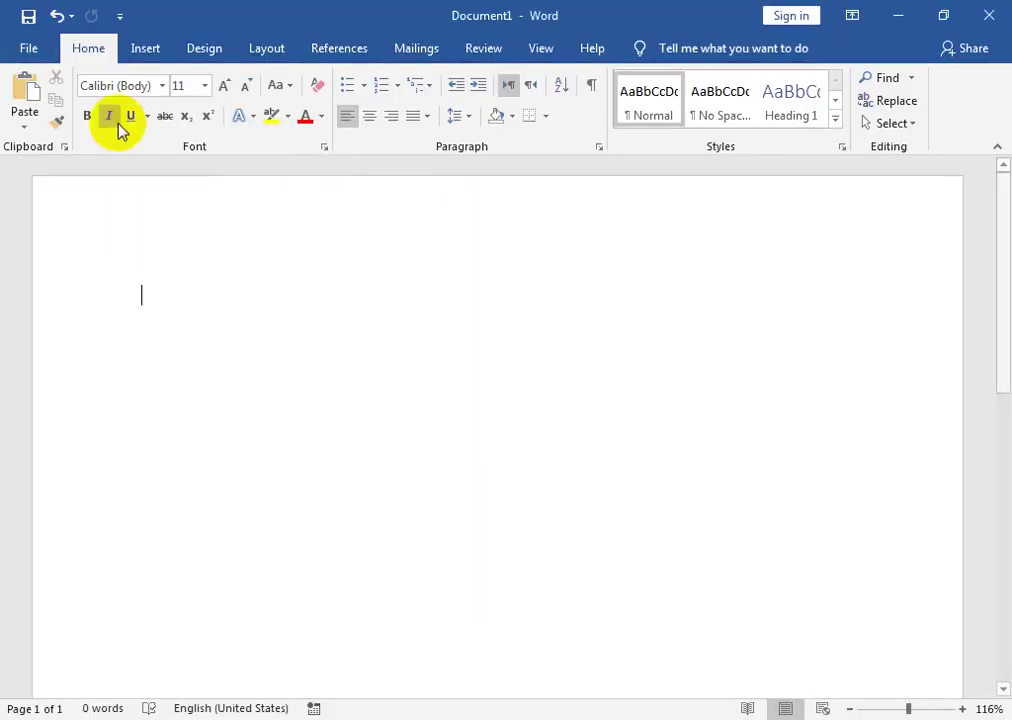
Open the Shapes gallery from the Insert tab in blank Document1.
left_click(145, 48)
left_click(162, 127)
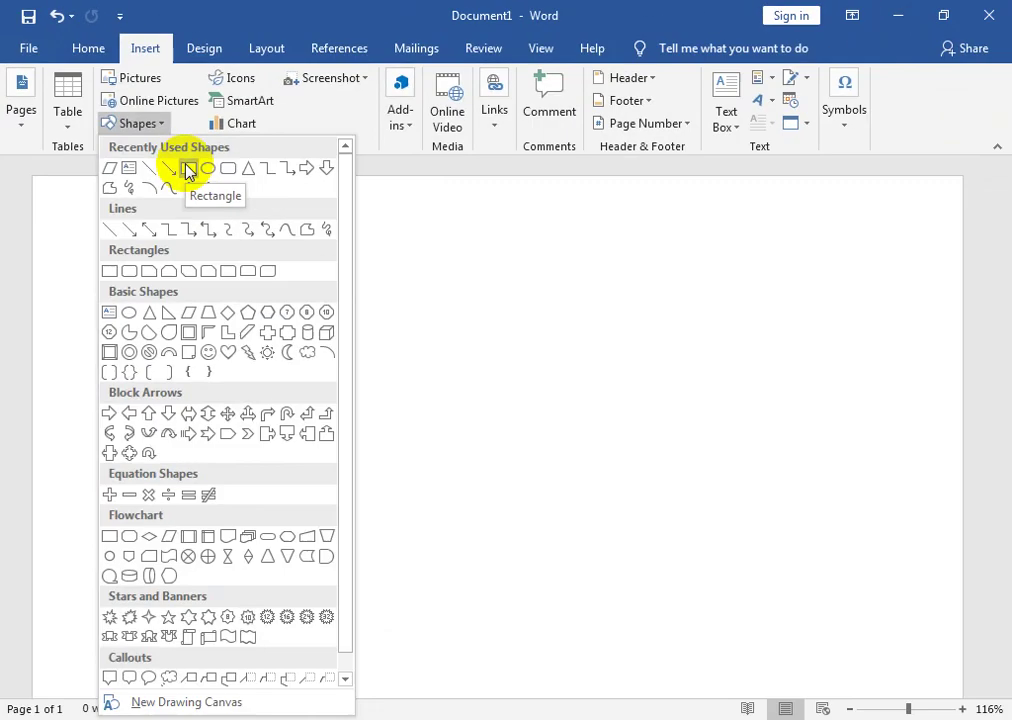
Draw a wide rectangle across the page top, slant its top-right corner, then make it thinner.
left_click(187, 165)
mouse_move(36, 202)
left_mouse_down()
mouse_move(628, 290)
mouse_move(656, 263)
mouse_move(609, 252)
left_mouse_up()
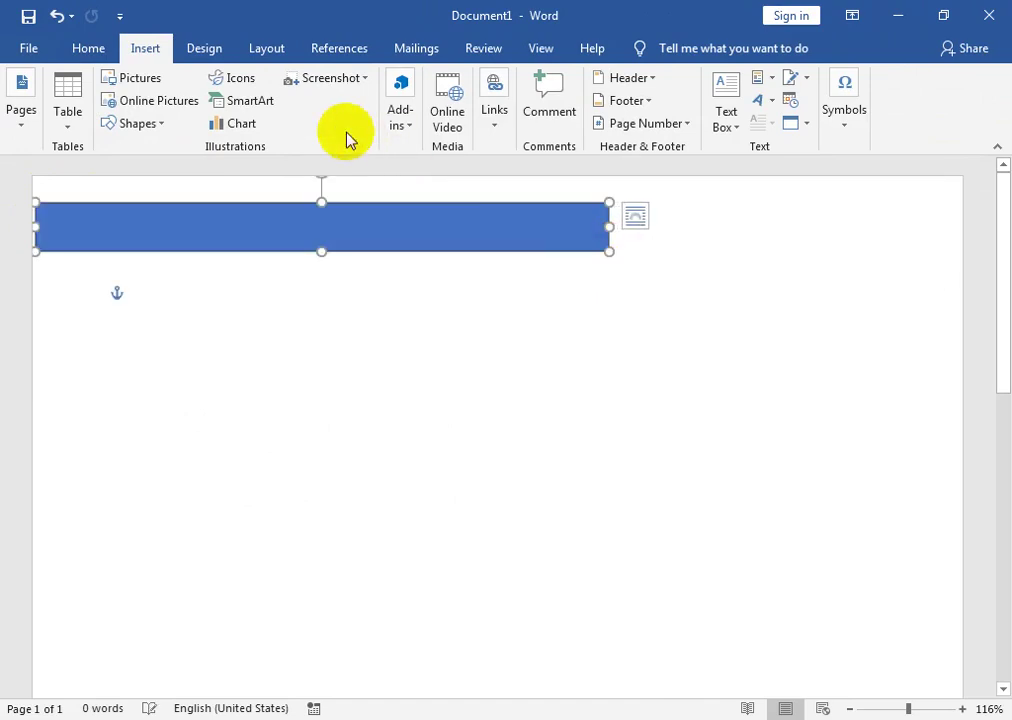
left_click(645, 47)
left_click(60, 78)
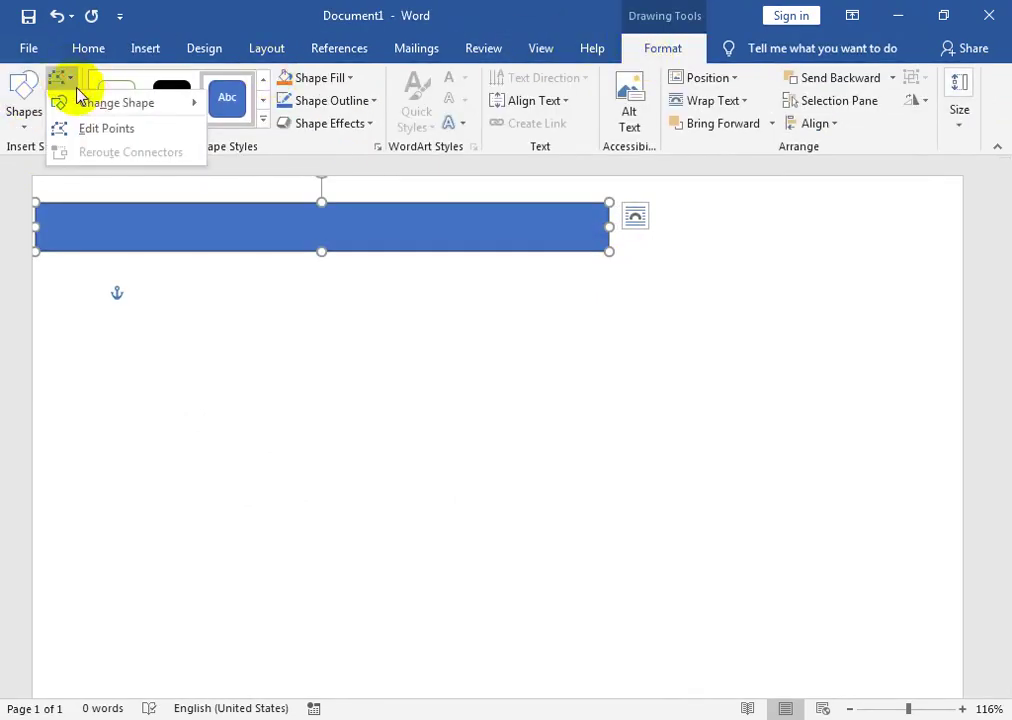
left_click(88, 129)
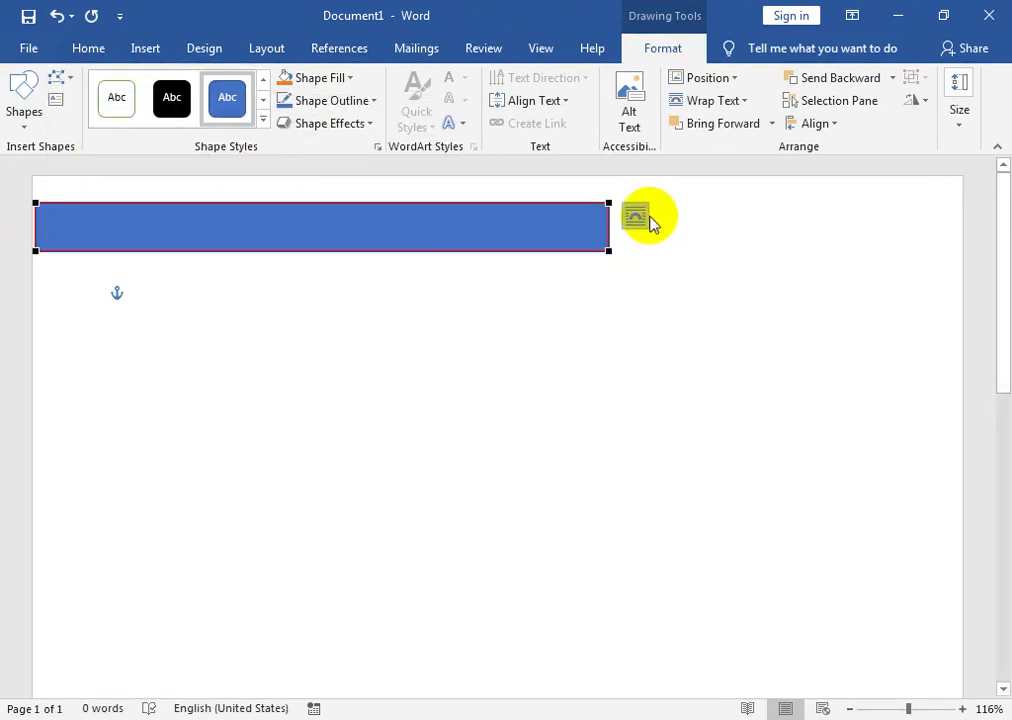
left_click(610, 205)
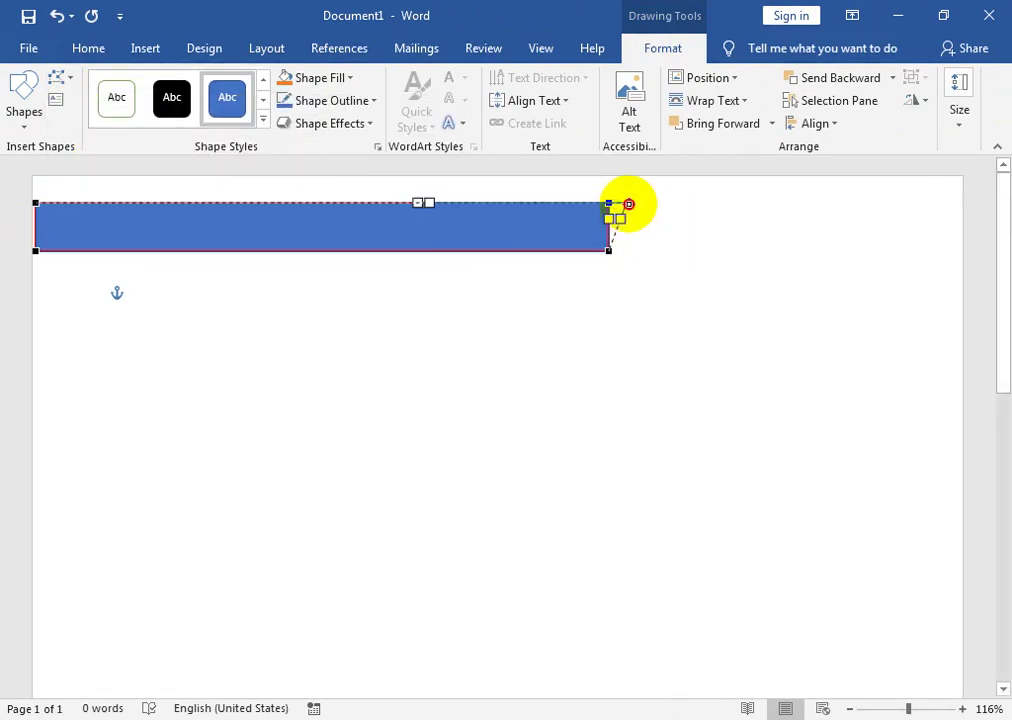
left_click_drag(626, 204, 628, 203)
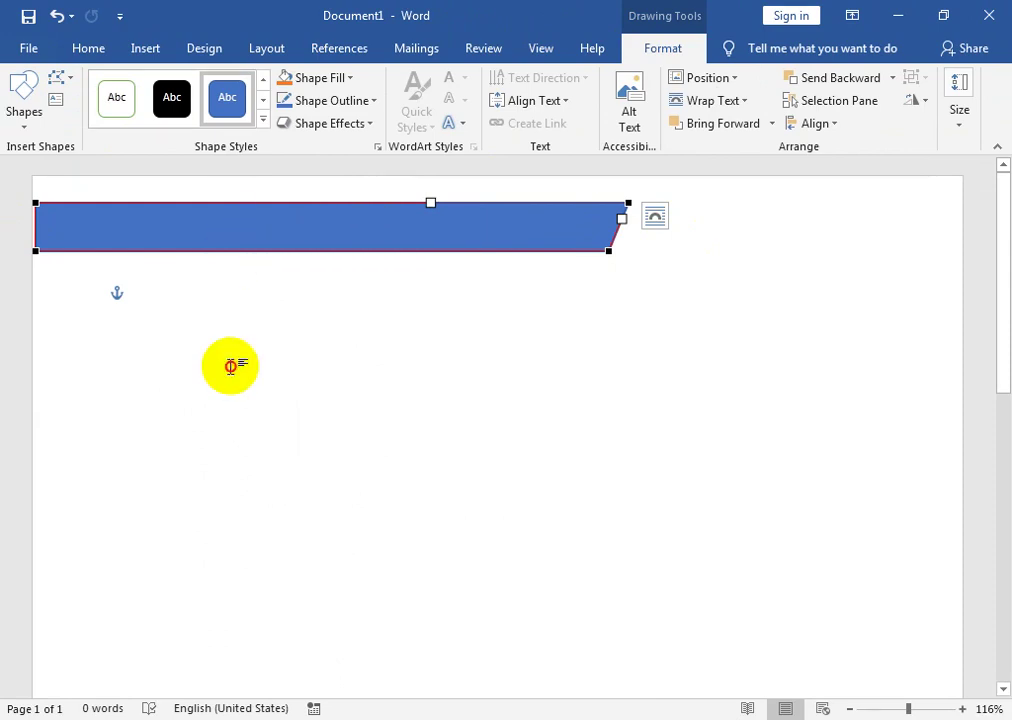
left_click(323, 276)
left_click(313, 252)
left_click_drag(328, 248, 323, 233)
Add the text 'Regd. With Sindh Board of Technical Education' inside the blue banner.
right_click(272, 238)
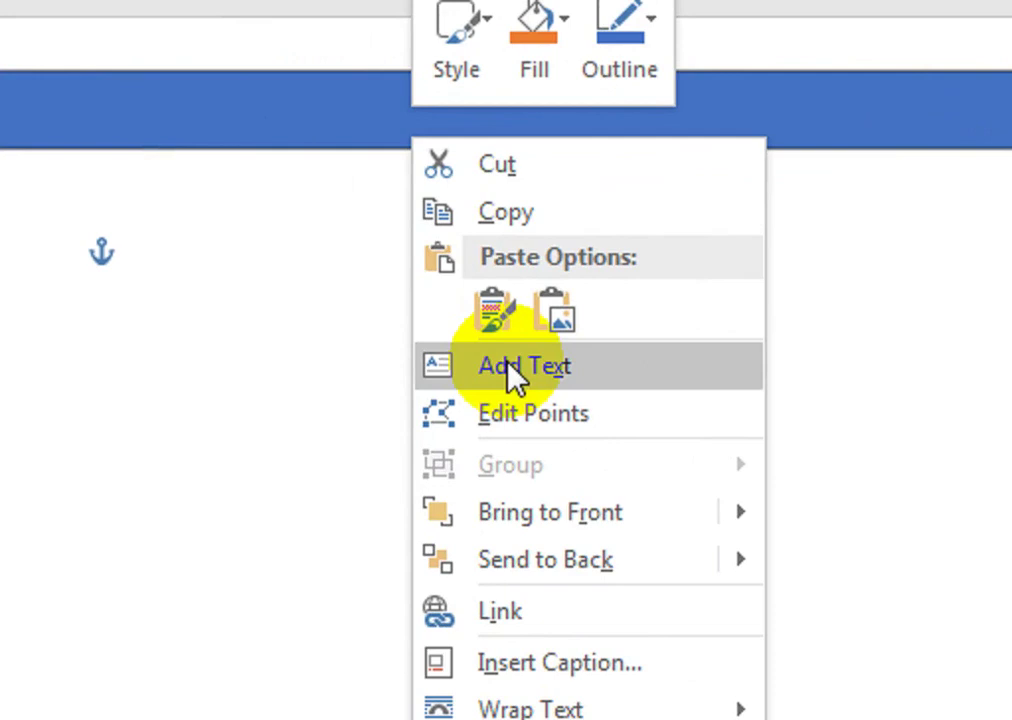
left_click(509, 366)
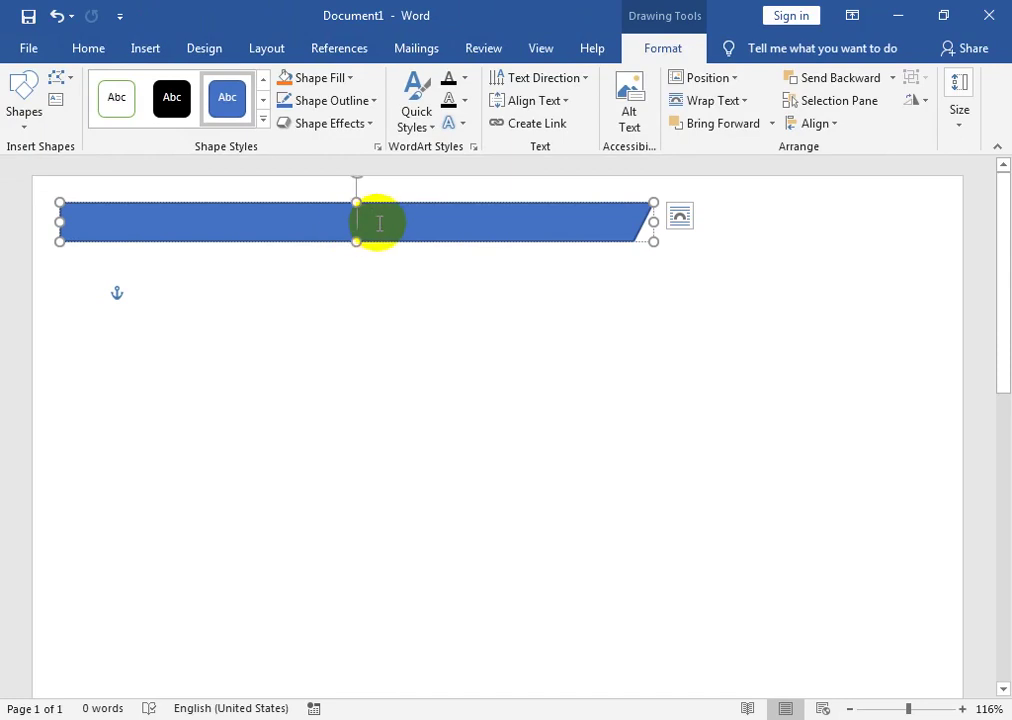
type("Regd")
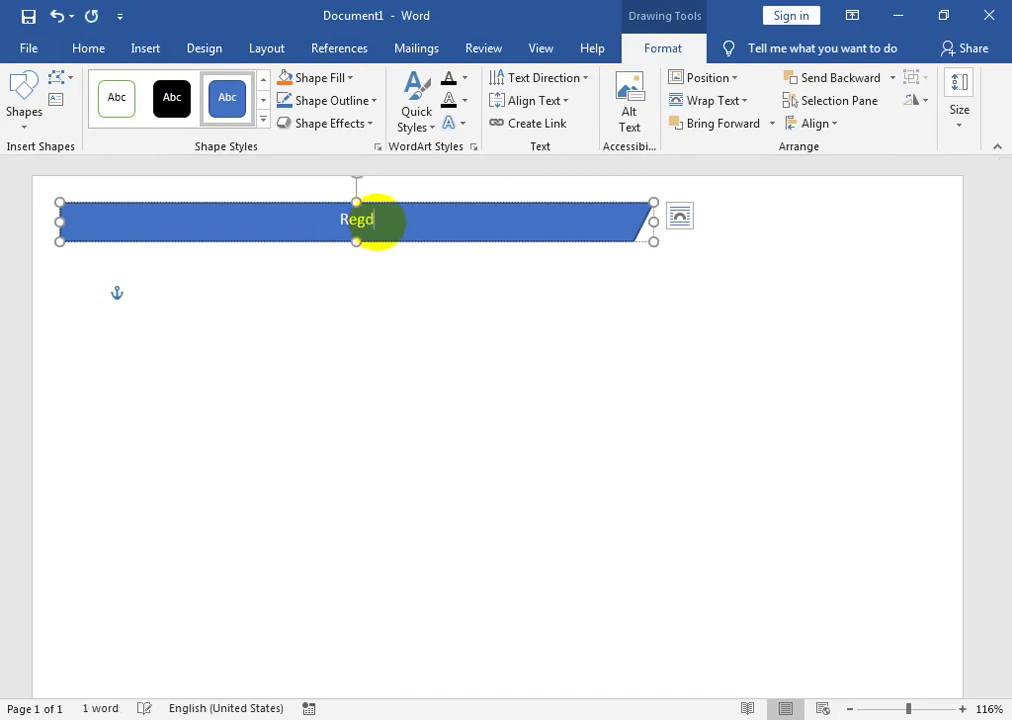
type(" wit")
type("h Sin")
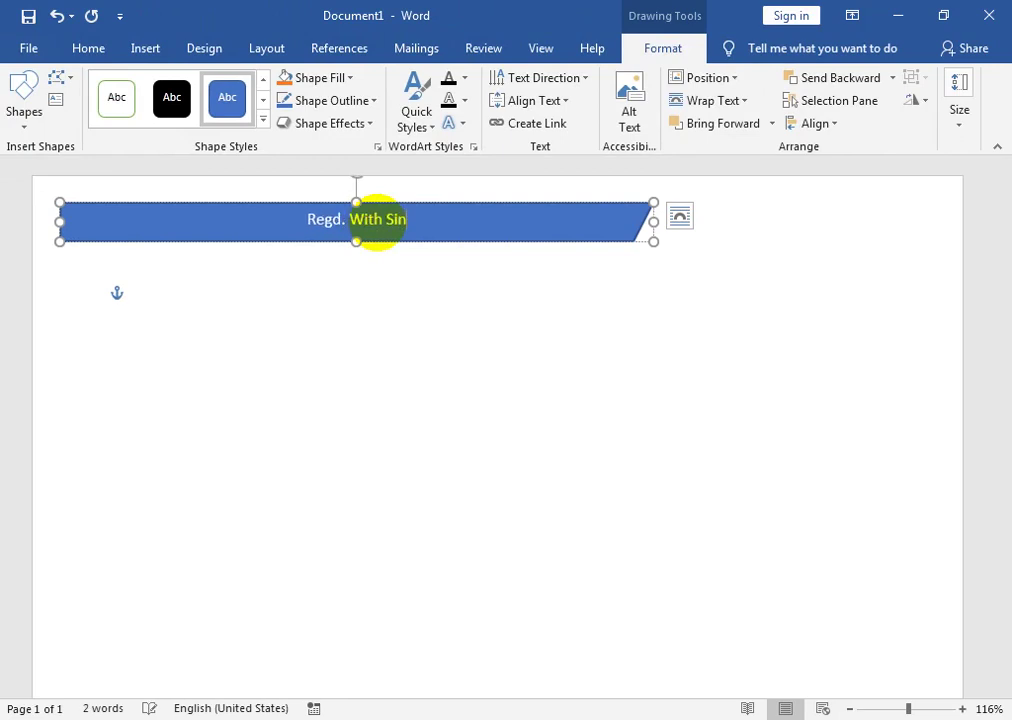
type("dhBoard")
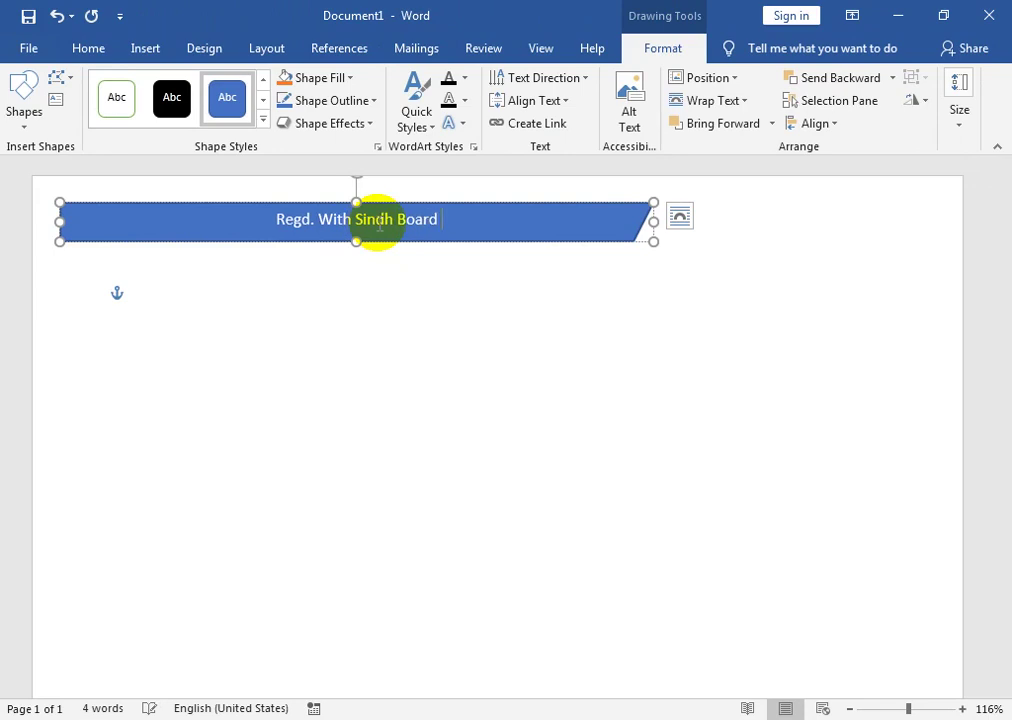
type(" of Te")
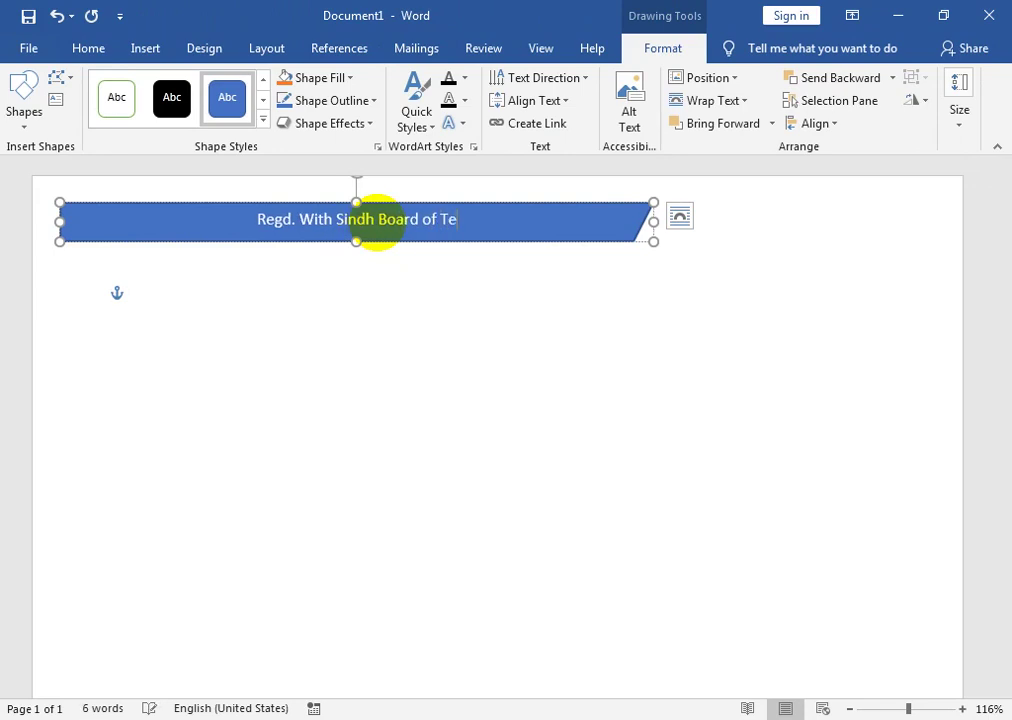
type("chnicalEducation")
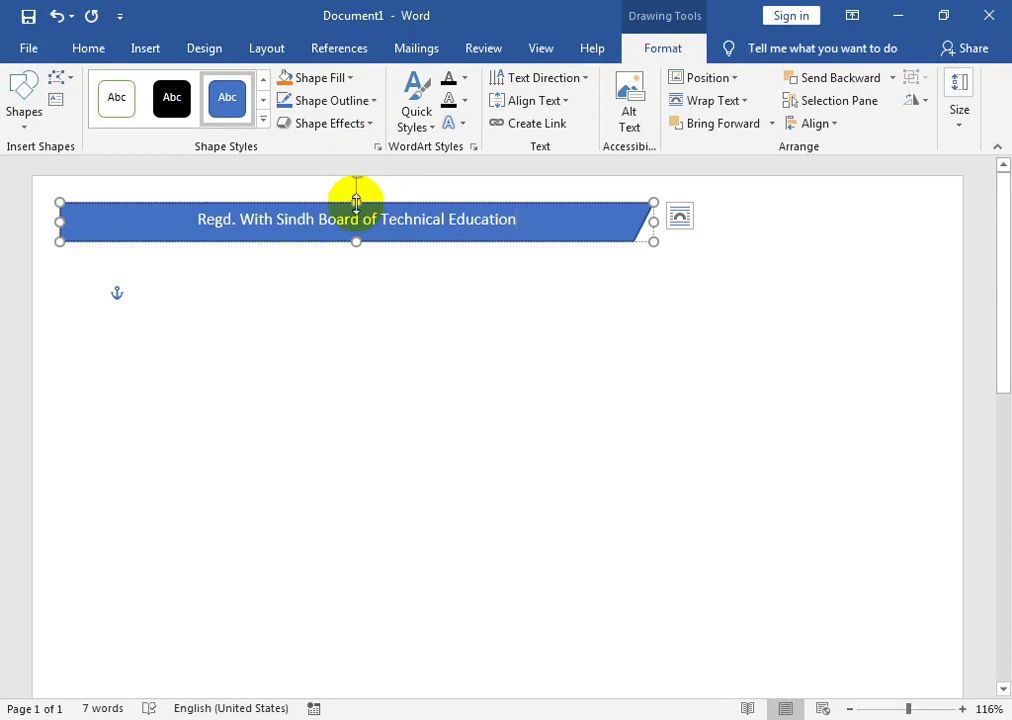
Make the banner text bold at 16 pt.
left_click(88, 48)
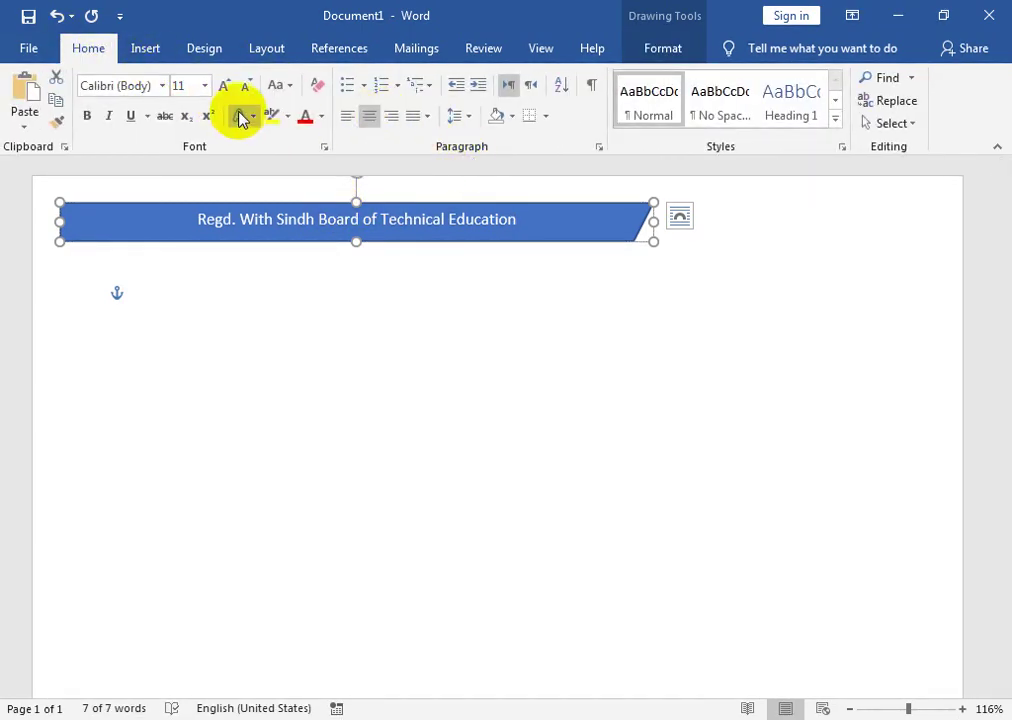
left_click(225, 86)
left_click(225, 86)
left_click(231, 97)
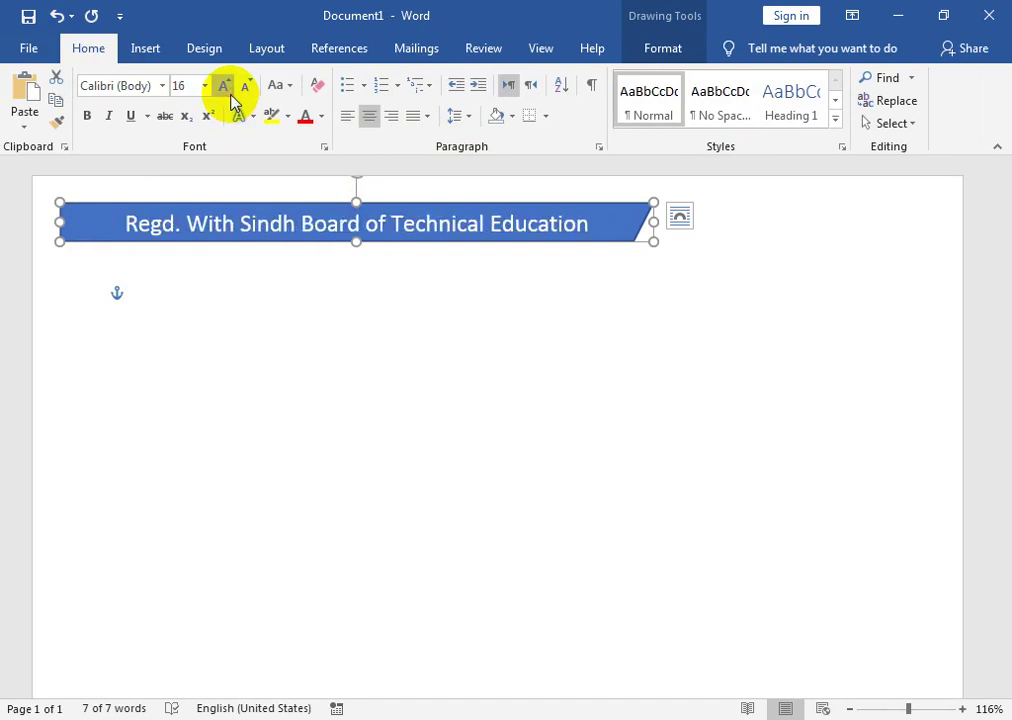
left_click(88, 124)
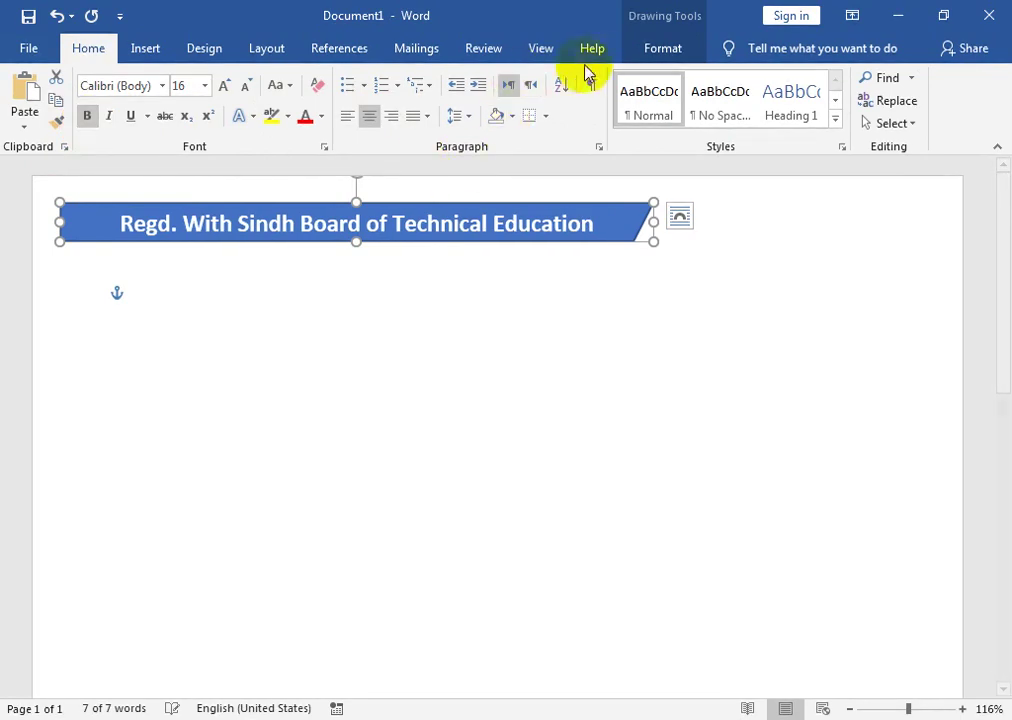
Fill the banner with red and remove its outline.
left_click(680, 55)
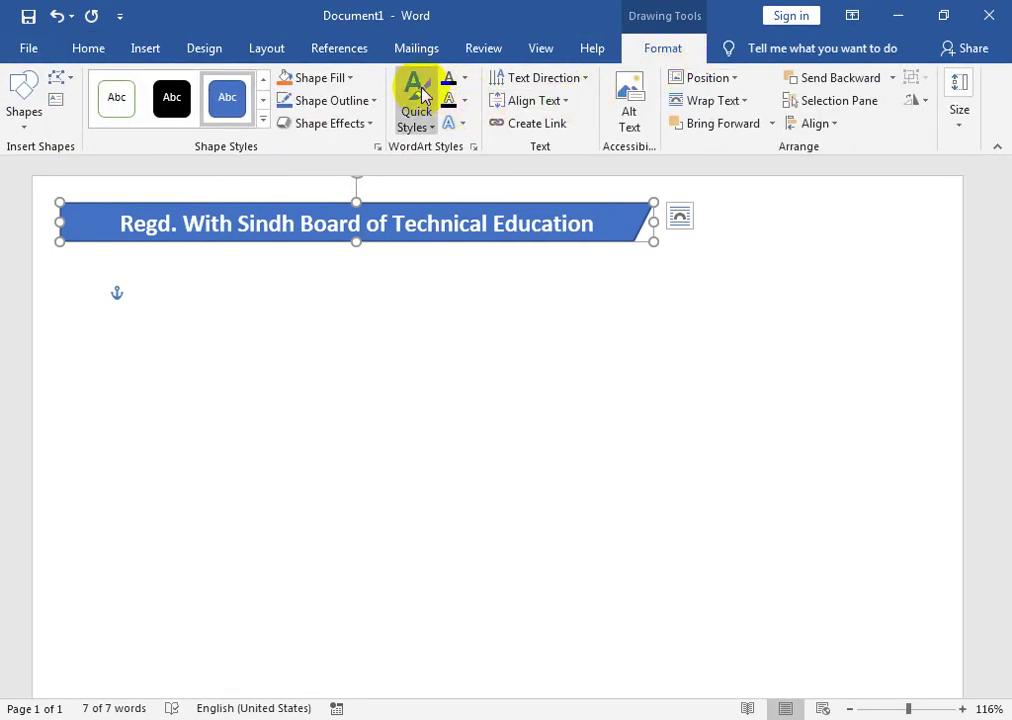
left_click(348, 78)
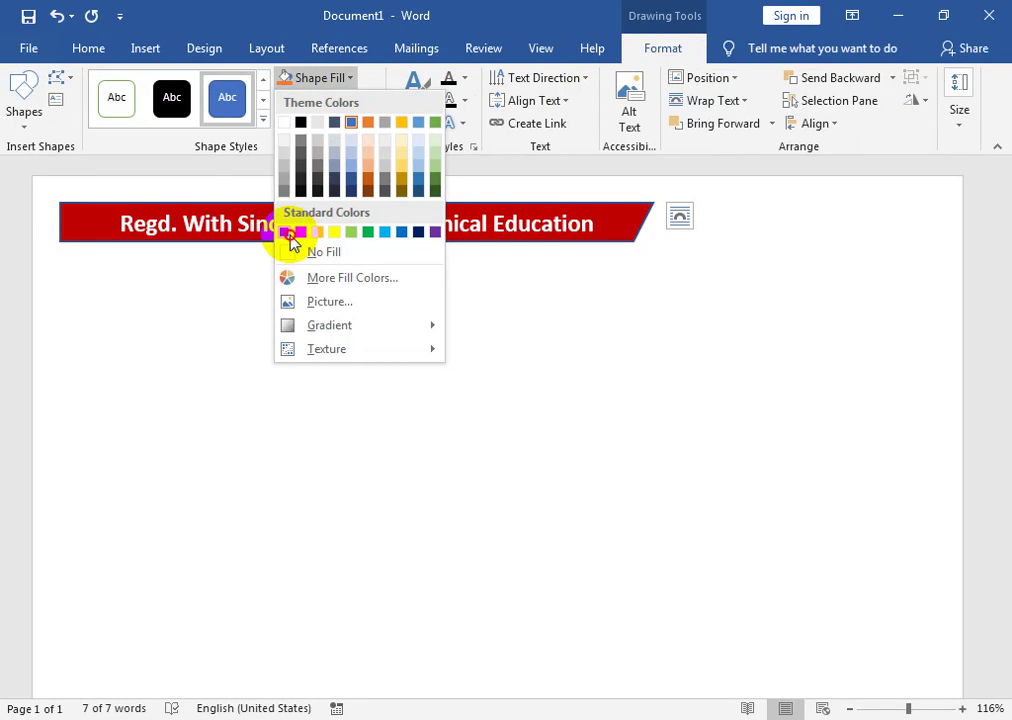
left_click(287, 233)
left_click(338, 100)
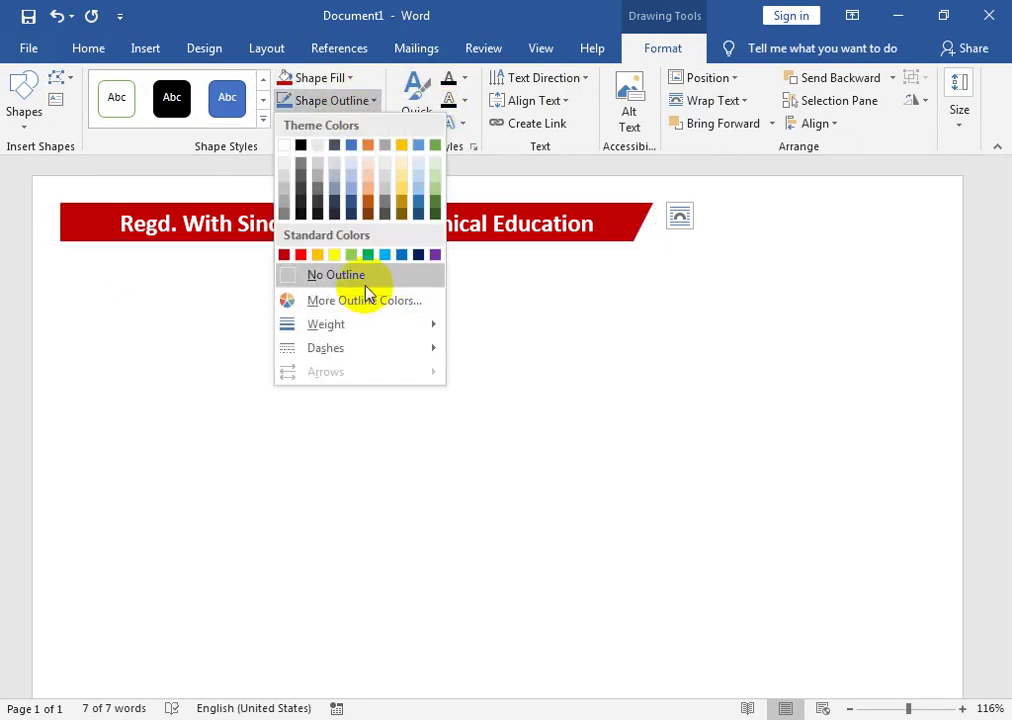
left_click(365, 283)
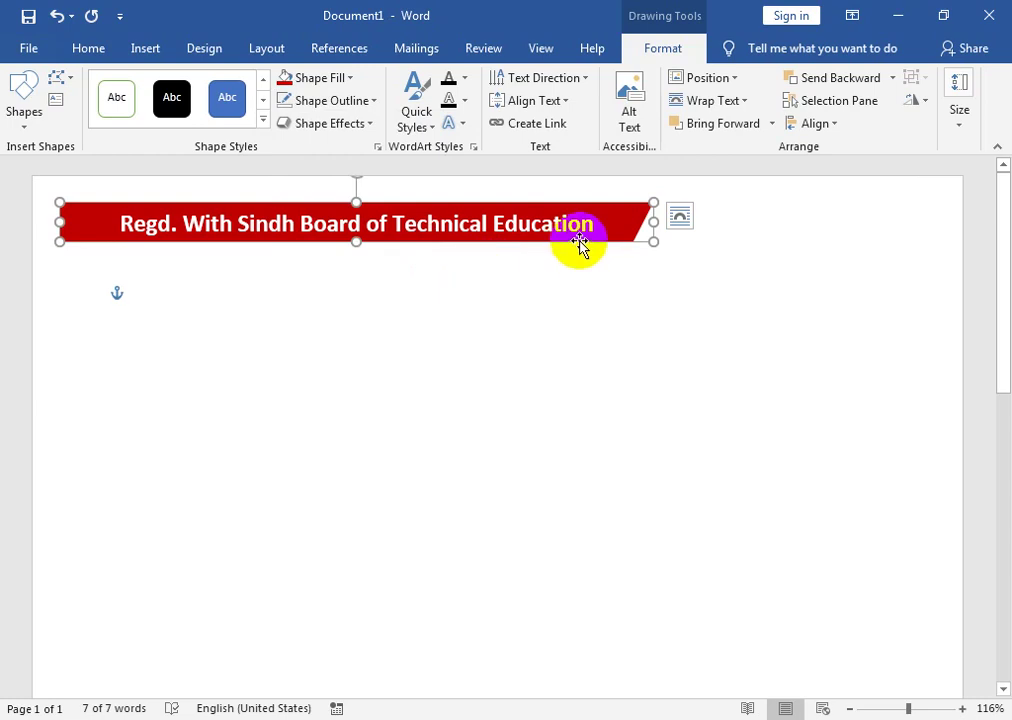
Duplicate the banner slightly to the right, delete the copy's text, and send it to back.
left_click_drag(507, 211, 561, 203)
left_click(737, 216)
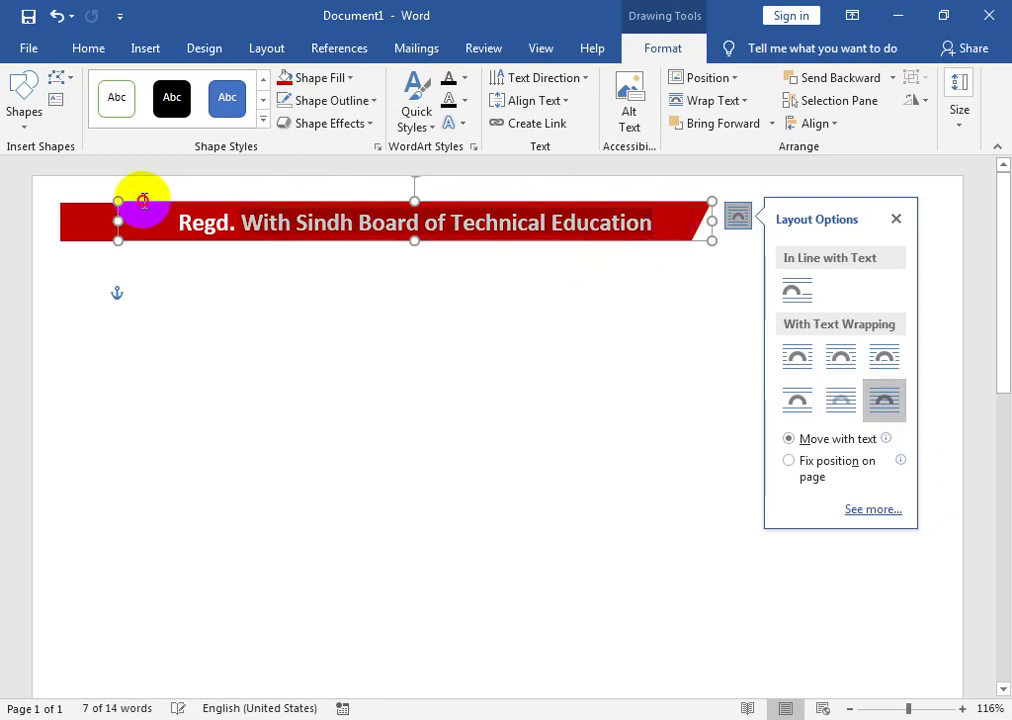
key("Delete")
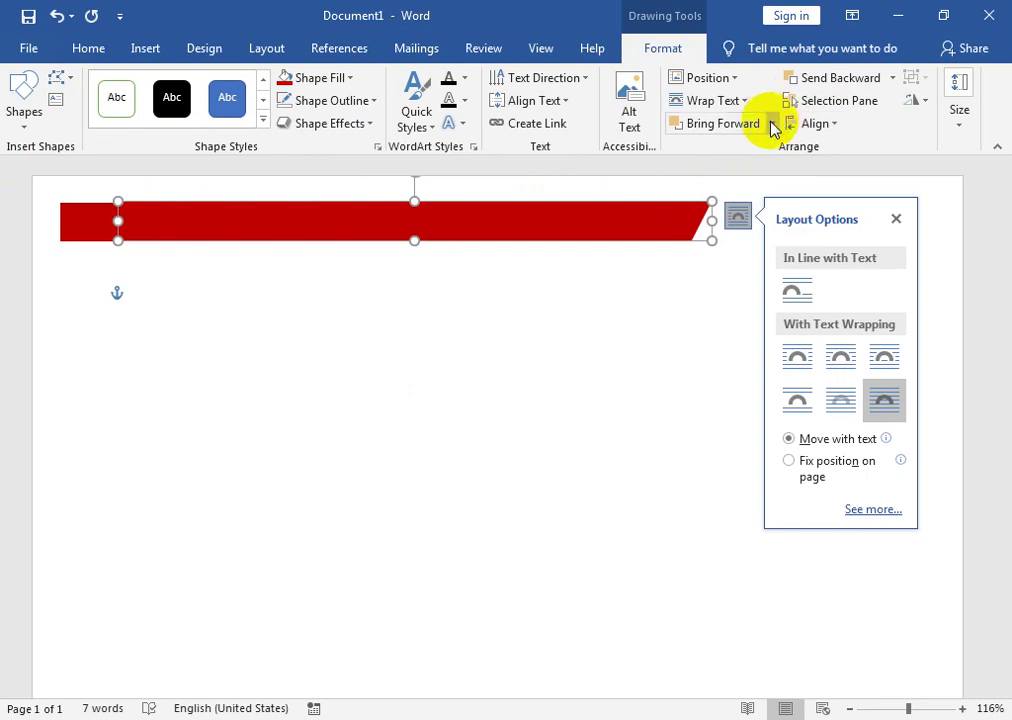
left_click(772, 123)
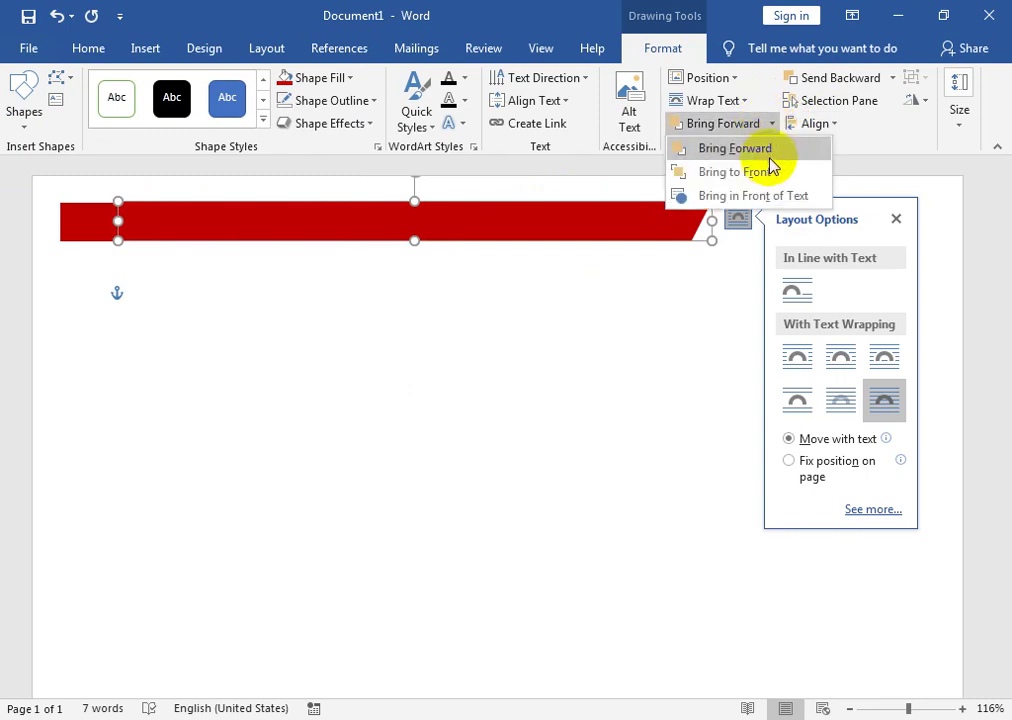
left_click(893, 78)
left_click(868, 128)
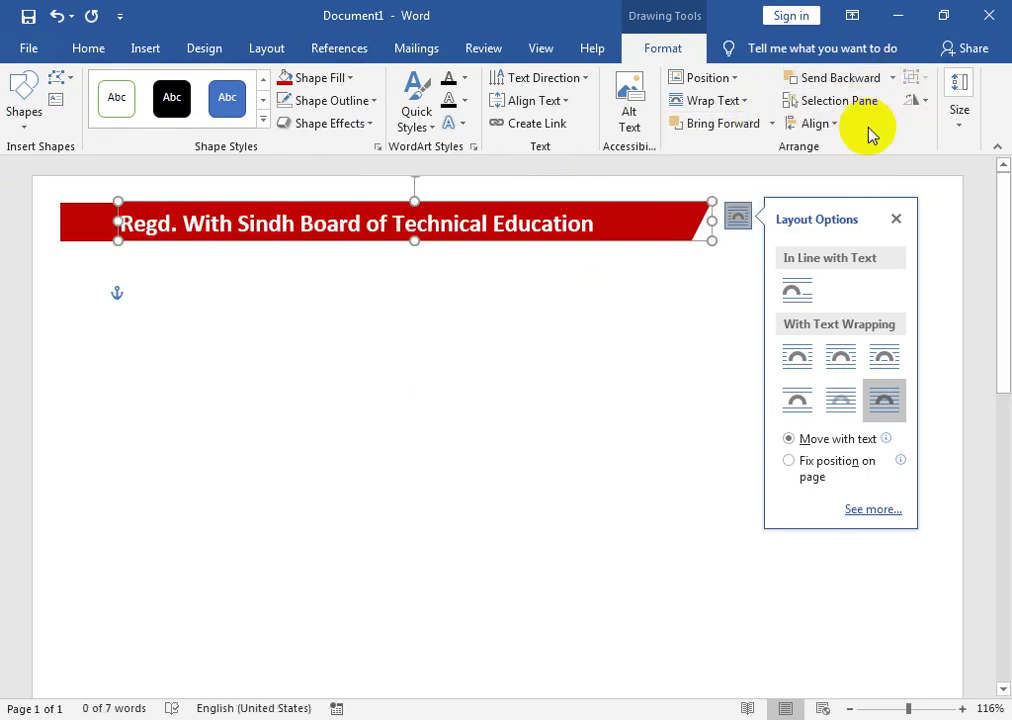
Set the rear banner's fill transparency to about 78% in the Format Shape pane.
right_click(710, 217)
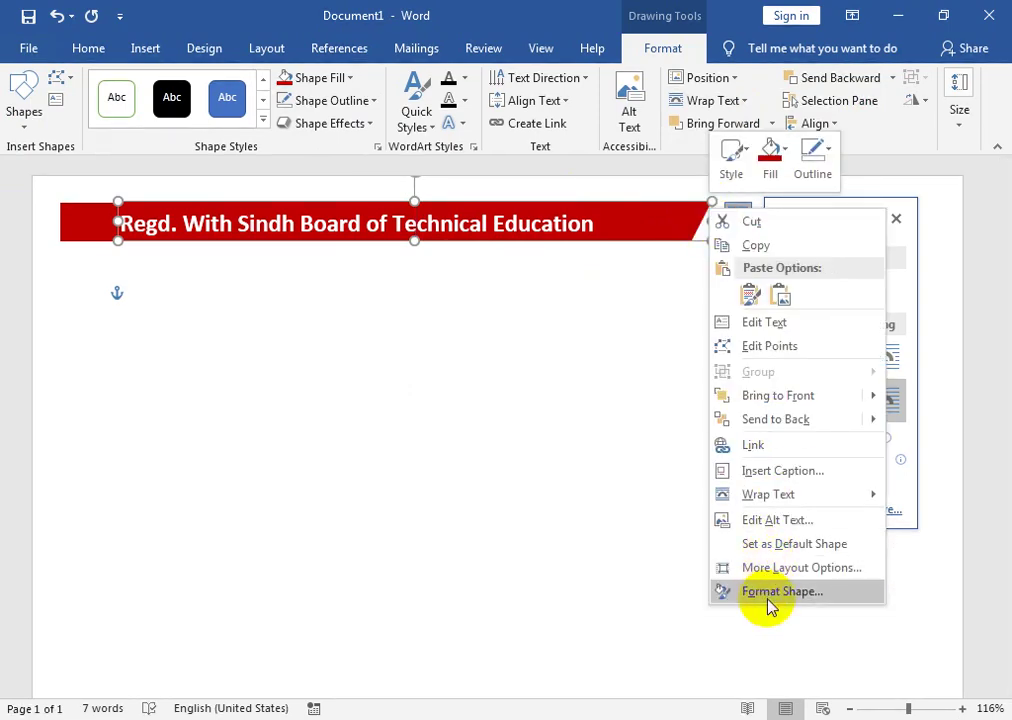
key("Escape")
key("Escape")
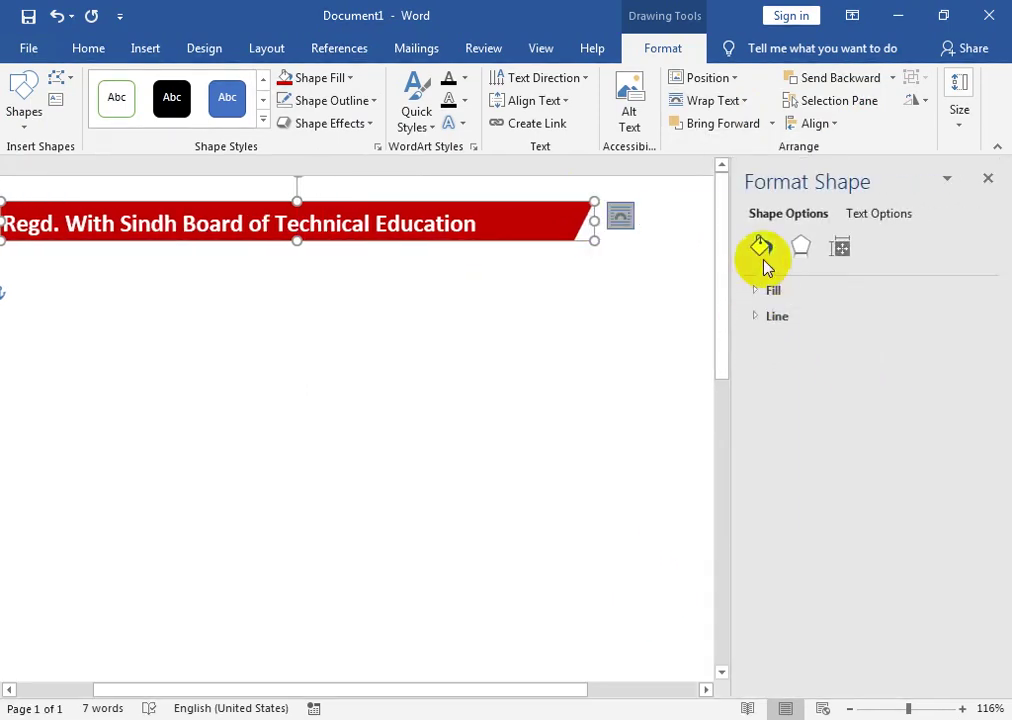
left_click(777, 220)
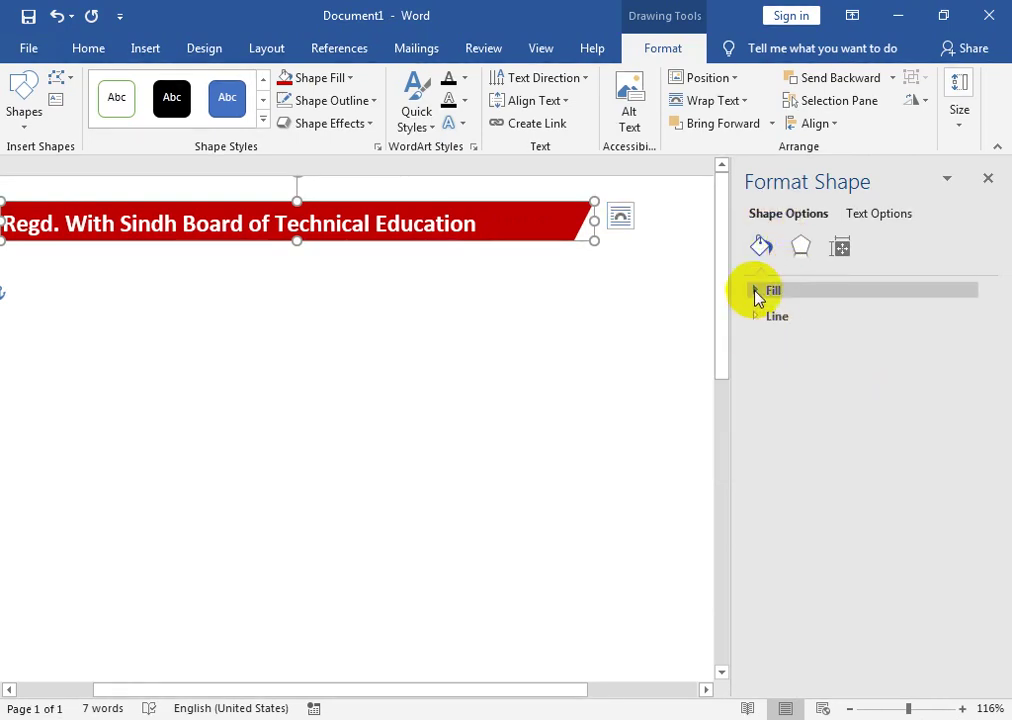
left_click(754, 290)
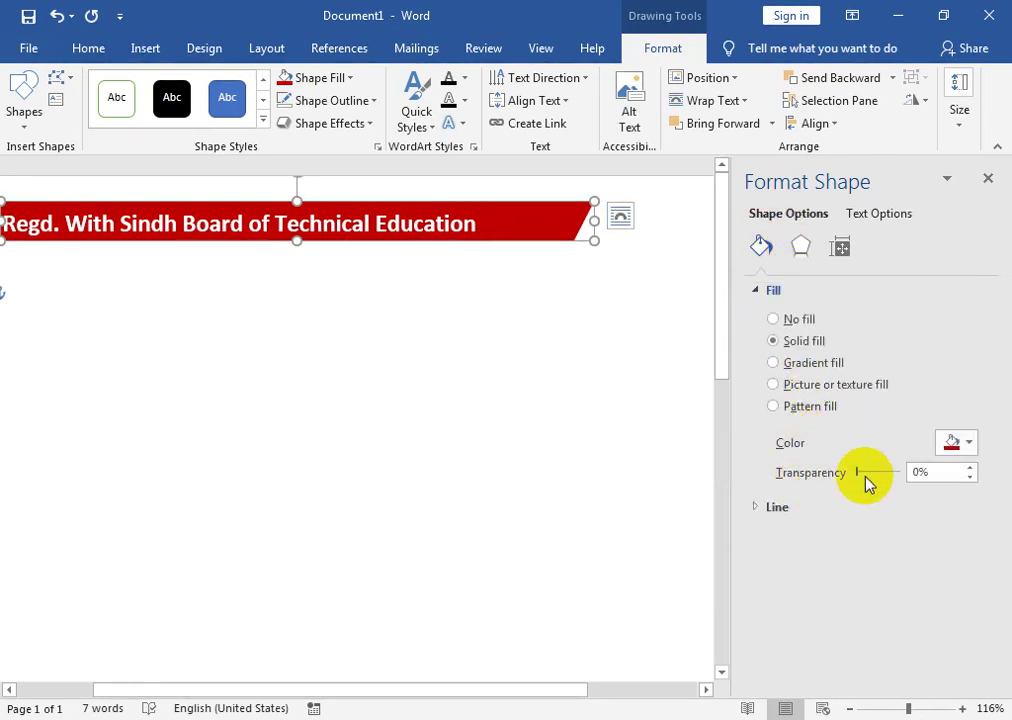
left_click_drag(857, 473, 892, 477)
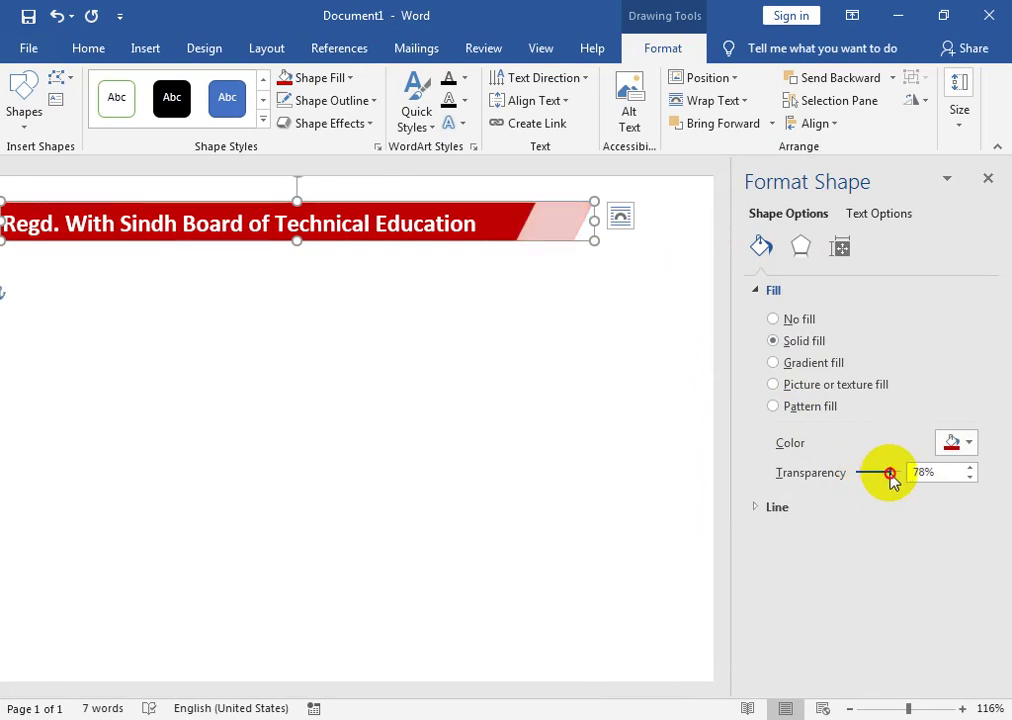
left_click(988, 178)
left_click(473, 316)
left_click(120, 300)
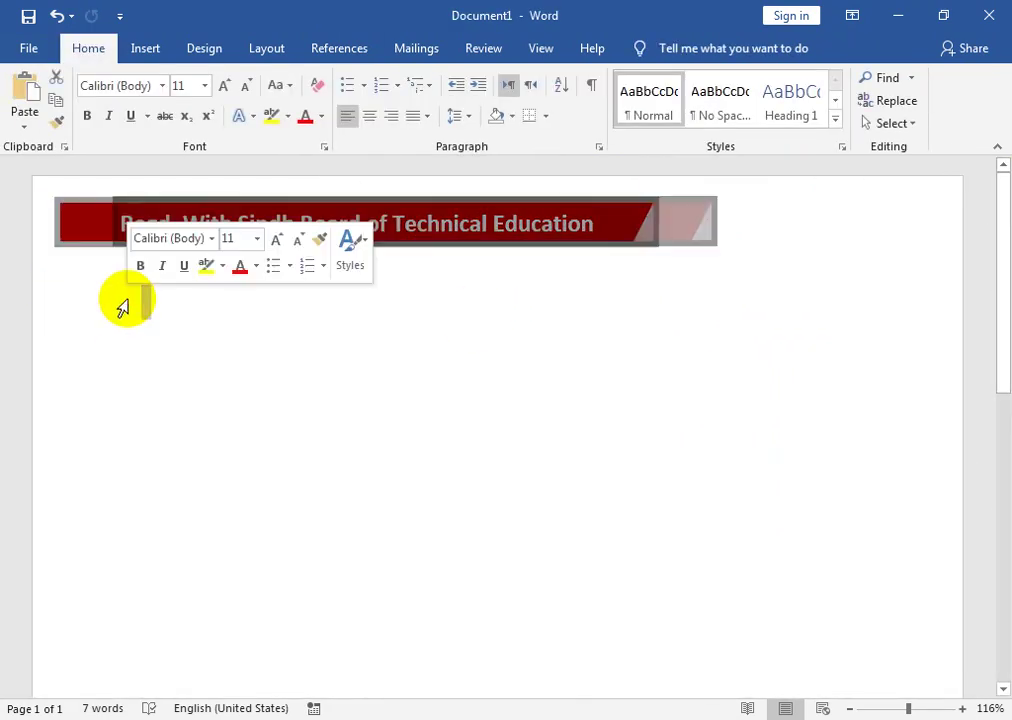
Type 'Professional Computer institute' below the banner and select the document text.
left_click(247, 346)
type("p")
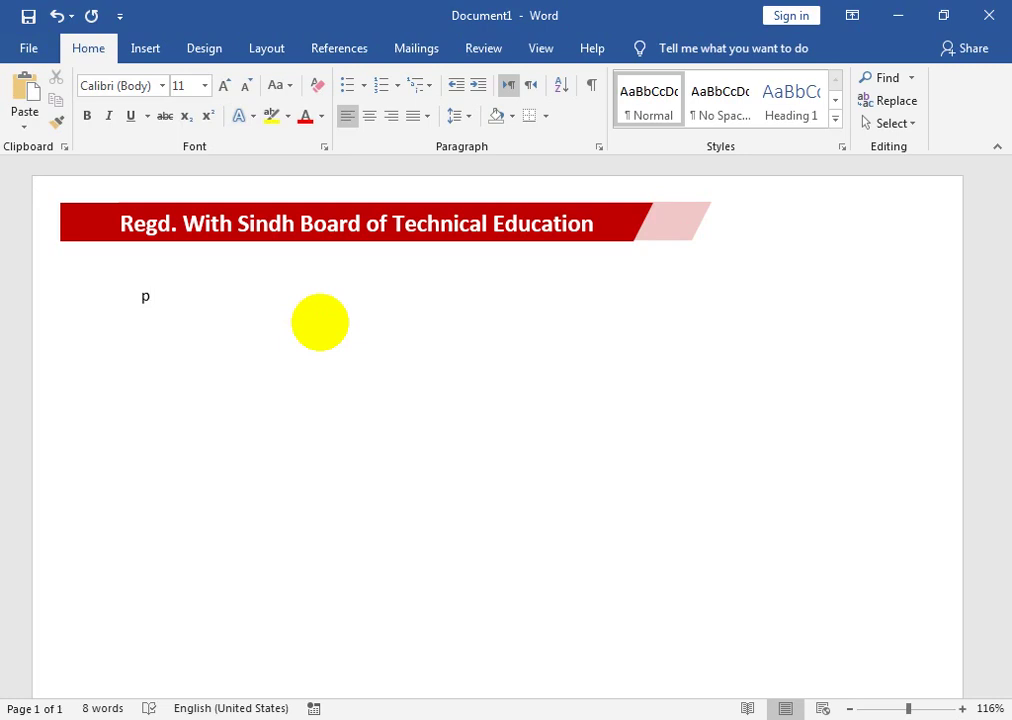
type("R")
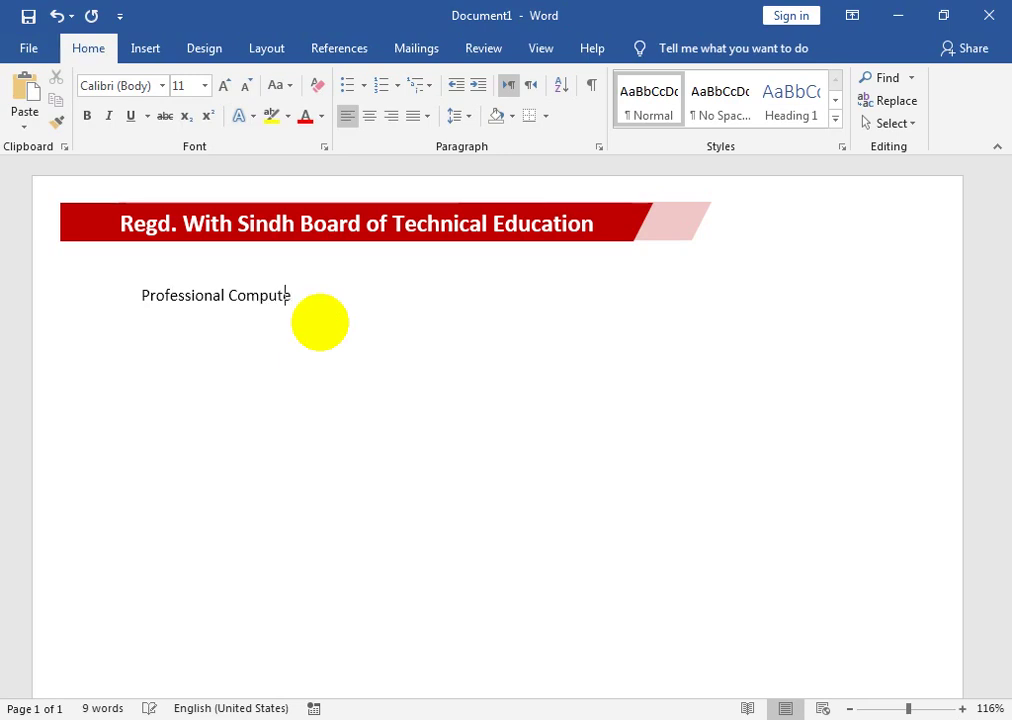
type("institute")
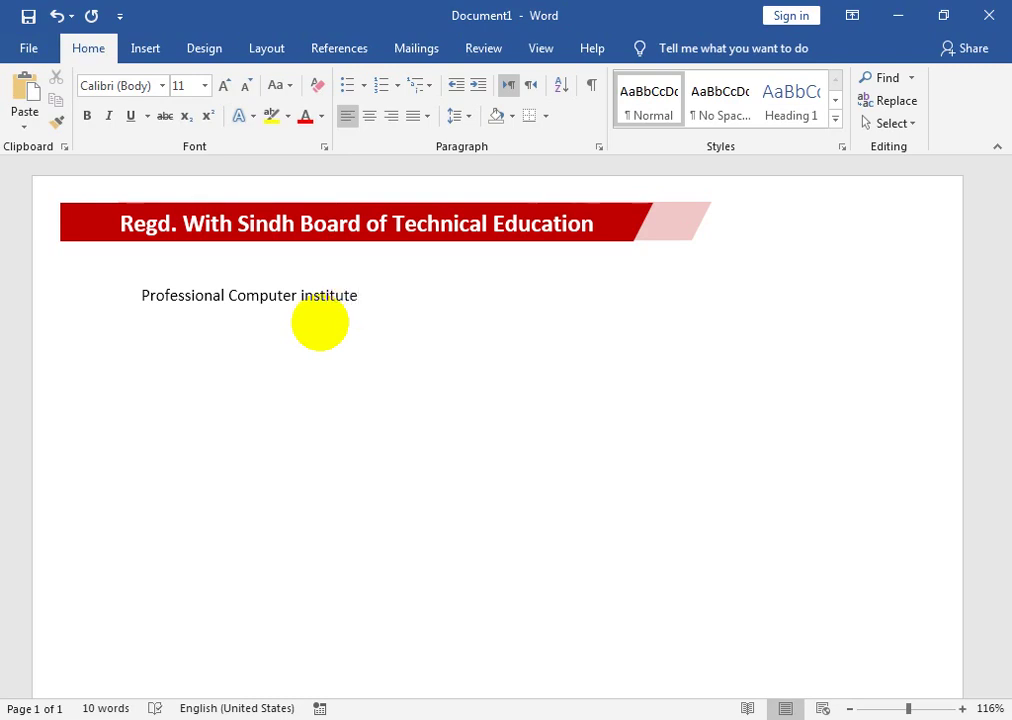
key("ctrl+a")
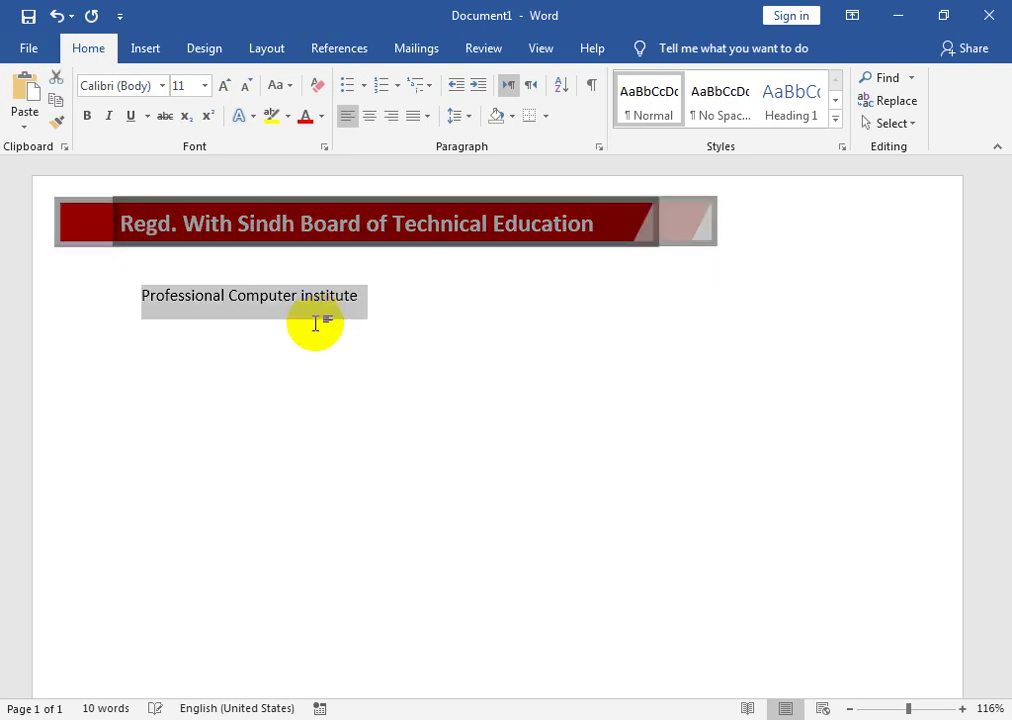
left_click(361, 294)
key("ctrl+a")
left_click(237, 296)
key("ctrl+a")
Enlarge the 'Professional Computer institute' line to 22 pt.
triple_click(148, 294)
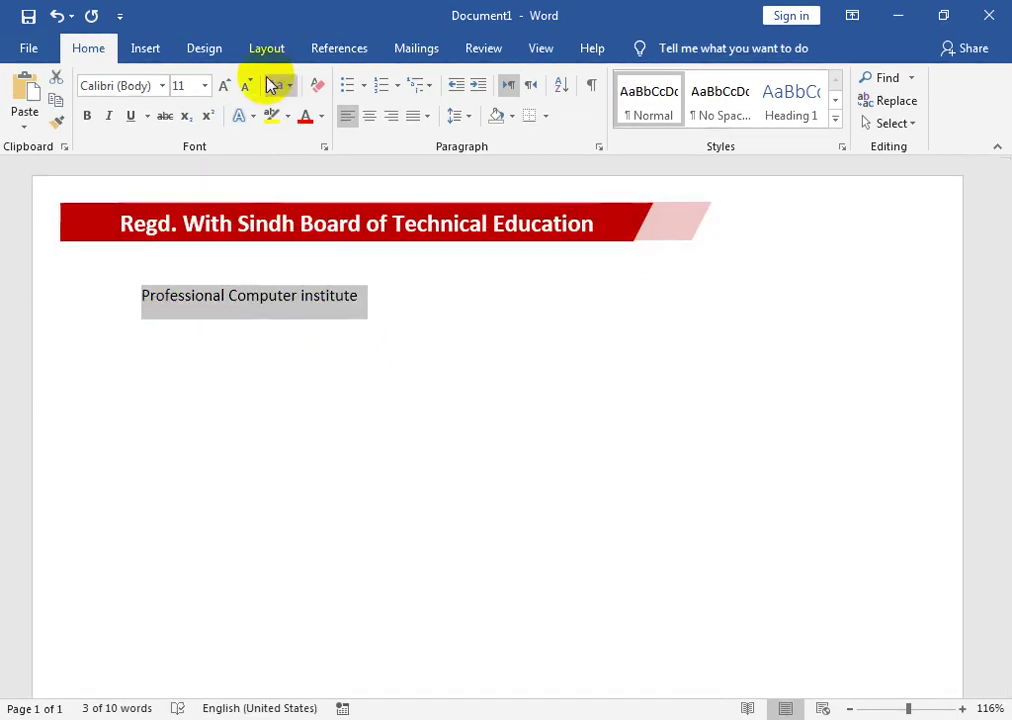
double_click(222, 88)
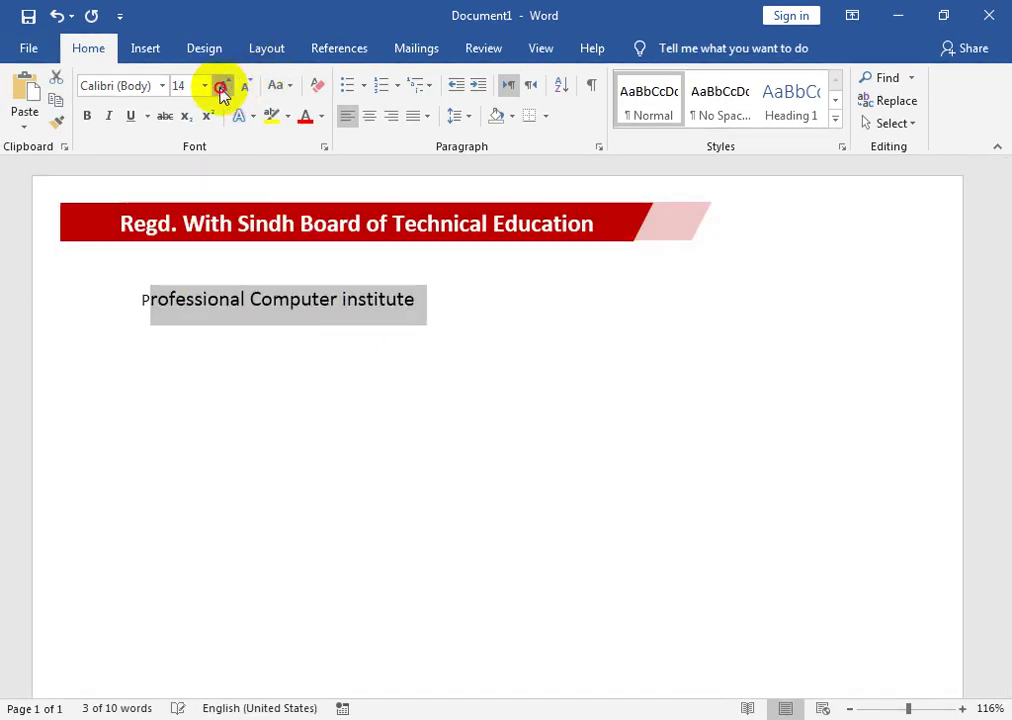
triple_click(222, 88)
left_click(222, 88)
Format Painter the full-size letters onto the small P so the heading is uniform.
left_click(190, 308)
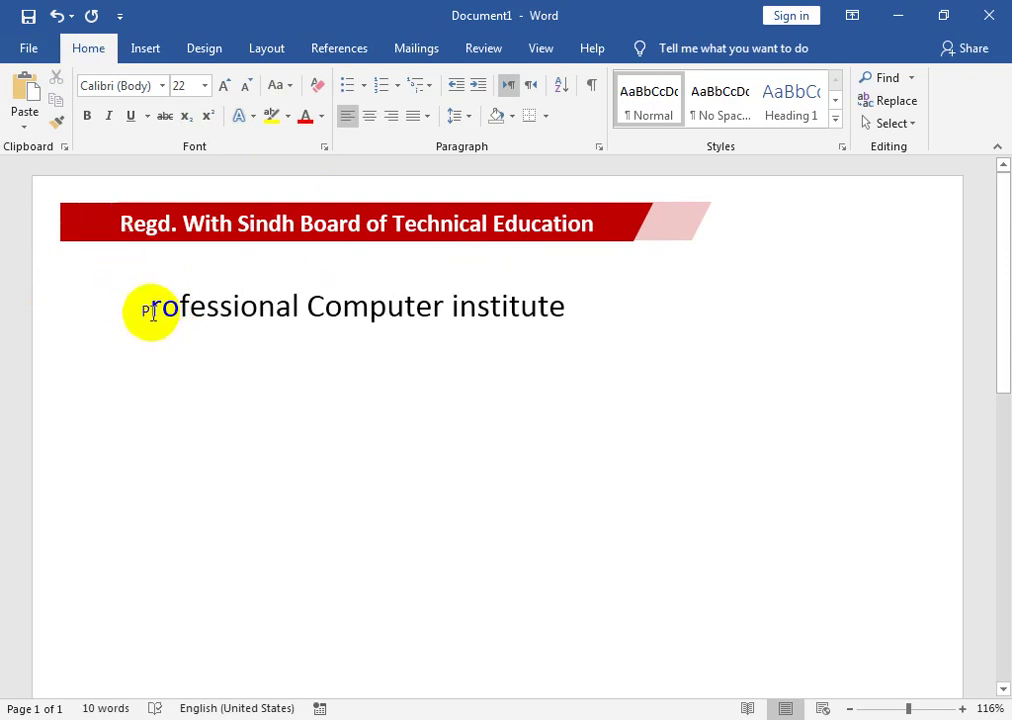
left_click(162, 310, "shift")
left_click(56, 121)
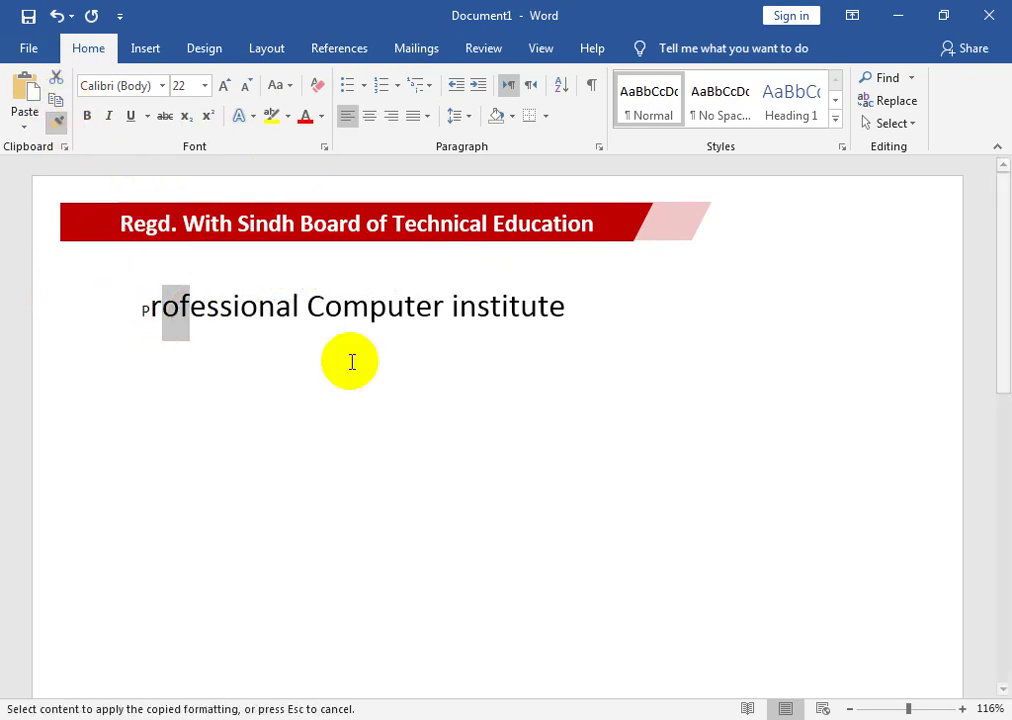
left_click(152, 312)
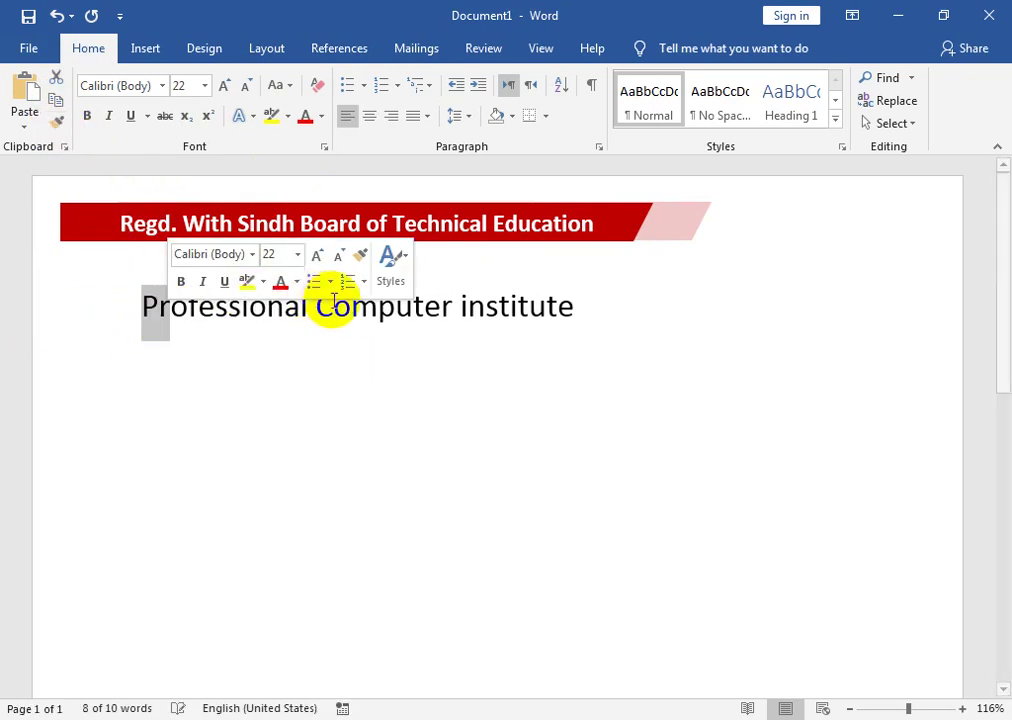
Start a new line below the heading and underline the heading.
left_click(520, 348)
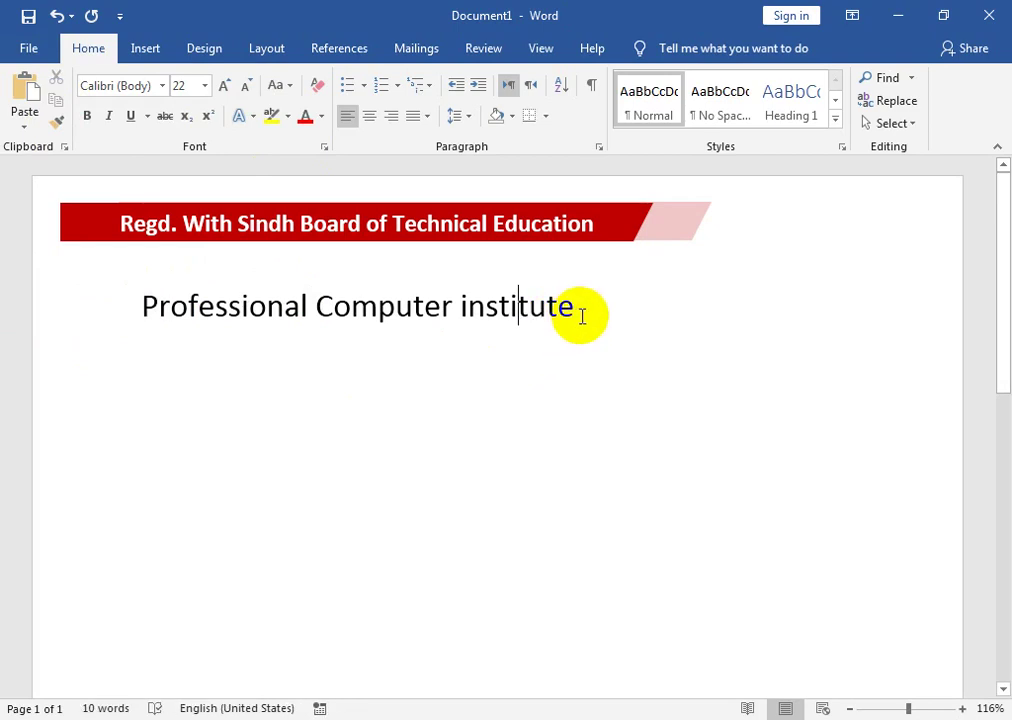
key("Return")
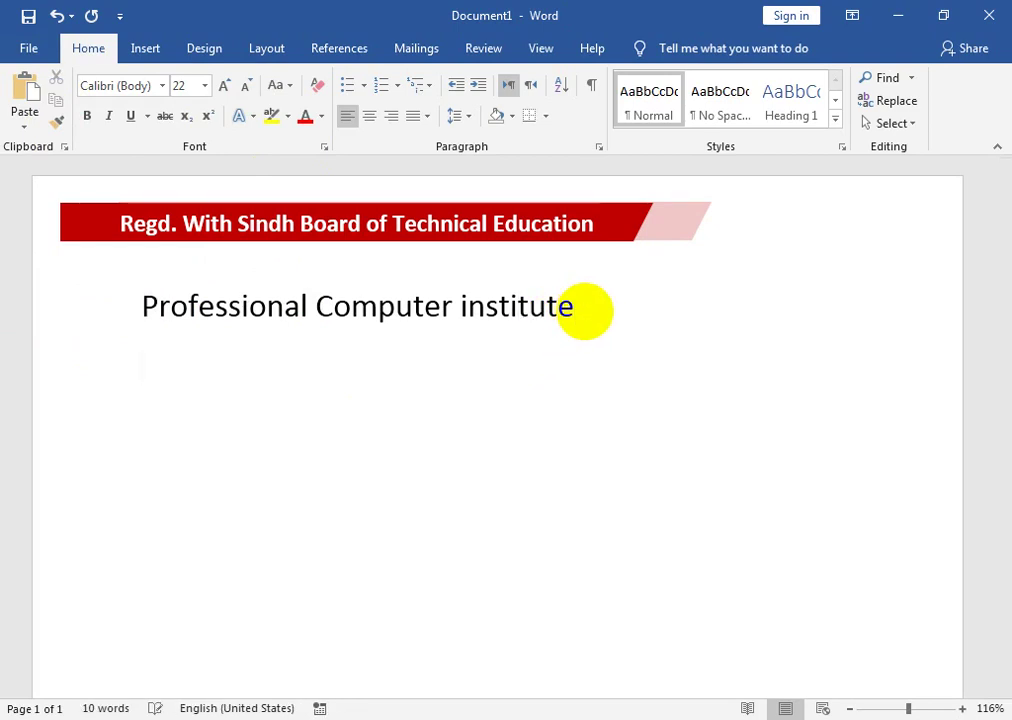
left_click_drag(604, 302, 142, 305)
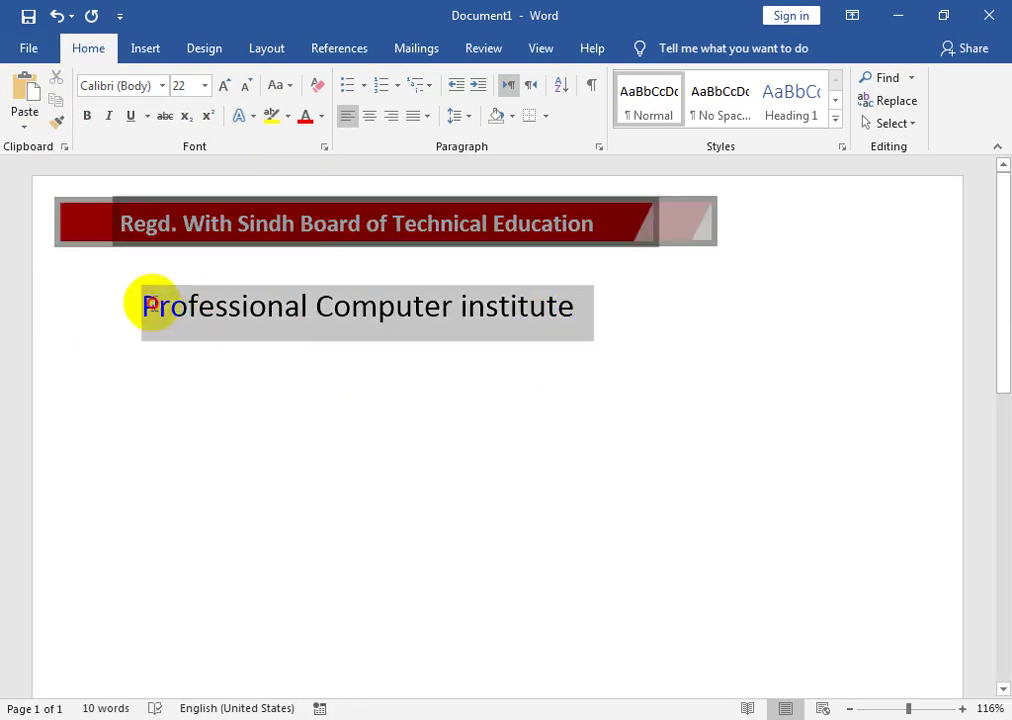
left_click(137, 119)
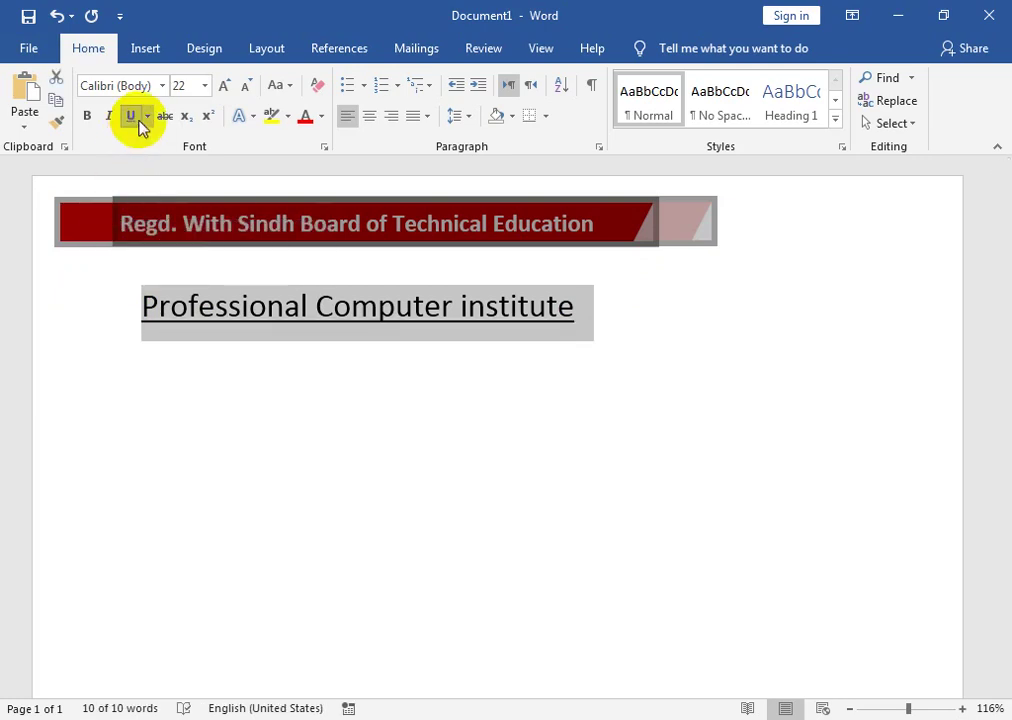
left_click(349, 387)
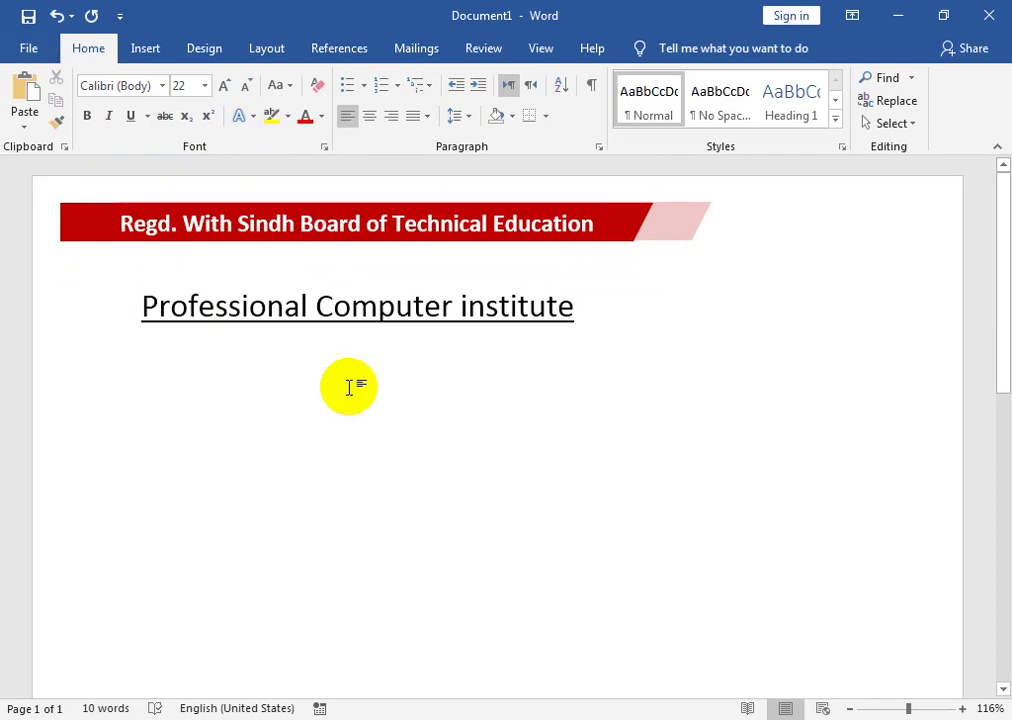
Type 'Center of professional', correcting 'Crenter' to 'Center' via spelling suggestions.
type("Crenter")
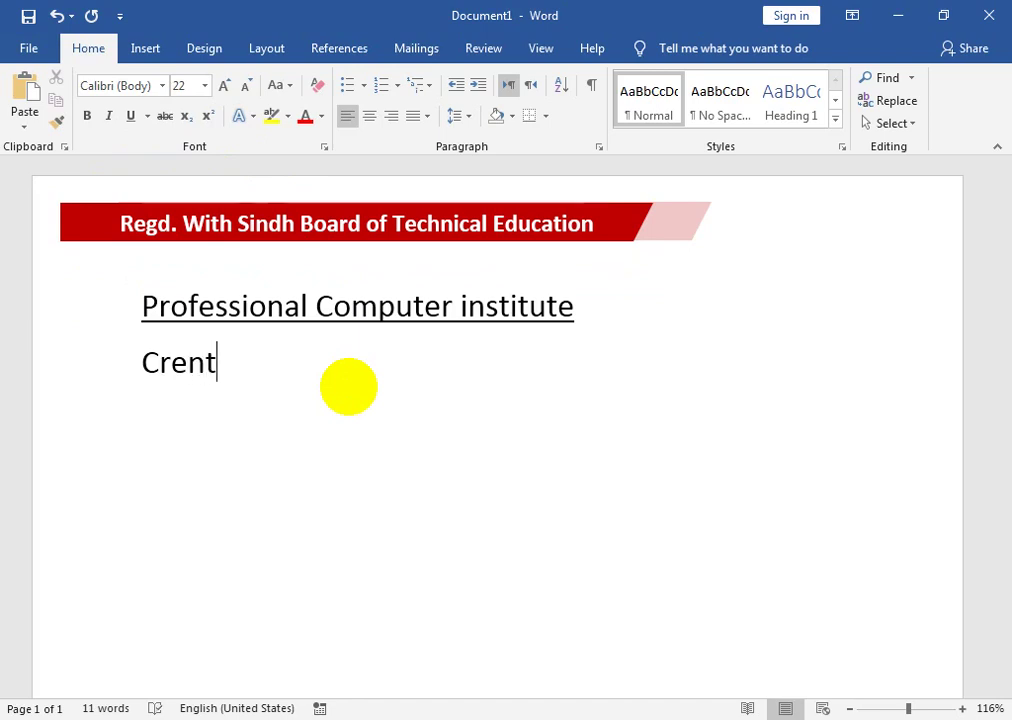
type(" of profe")
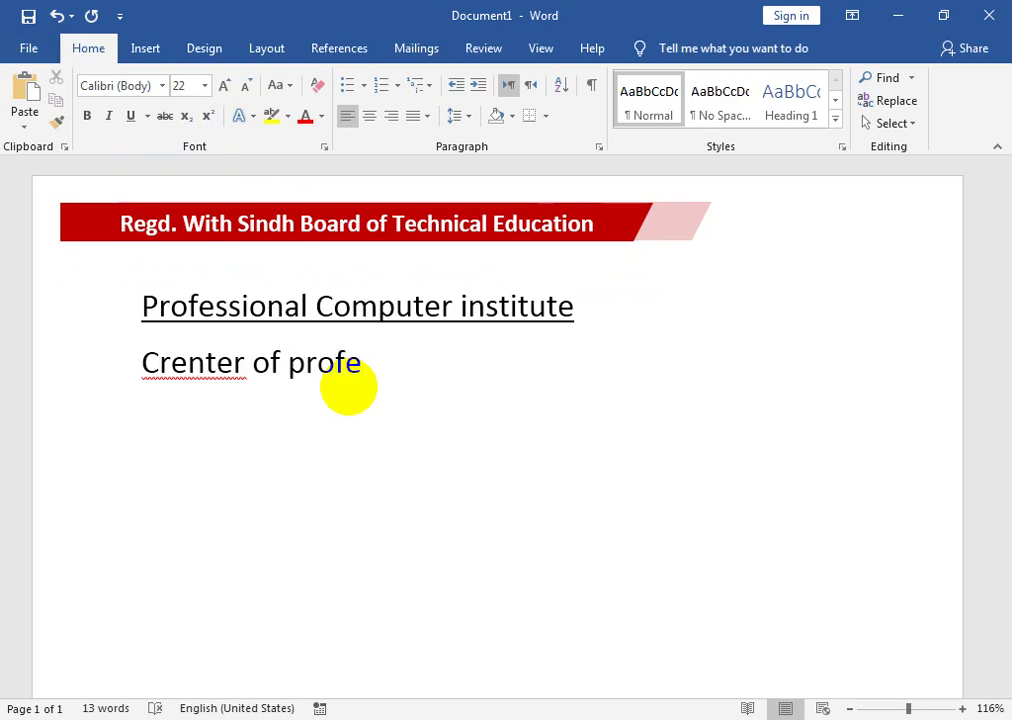
type("ssional")
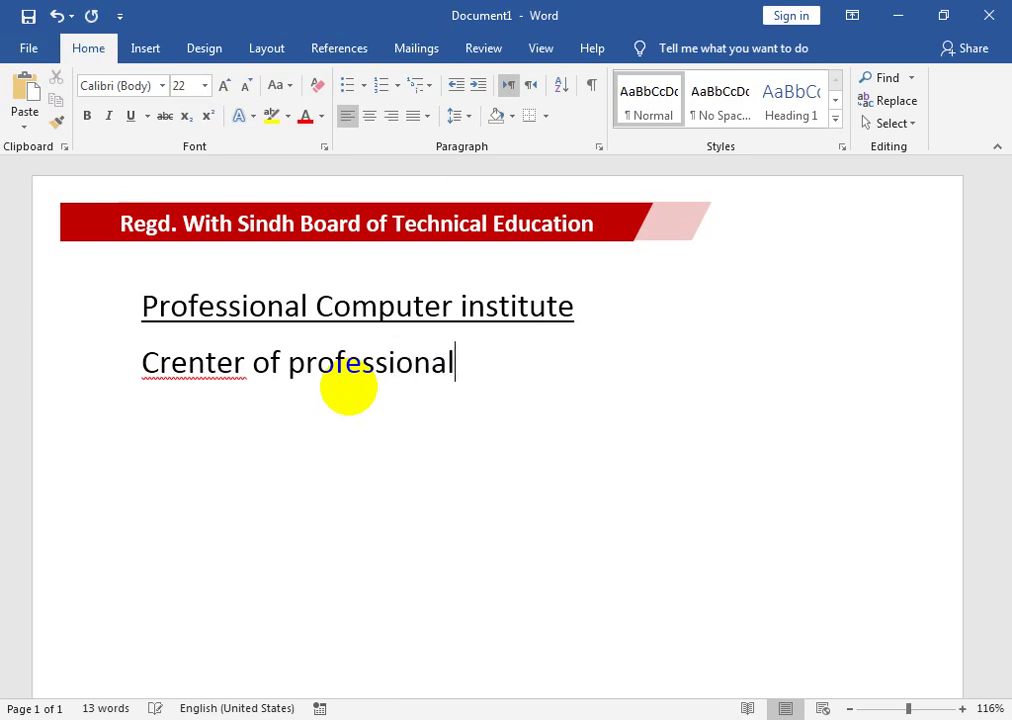
right_click(230, 372)
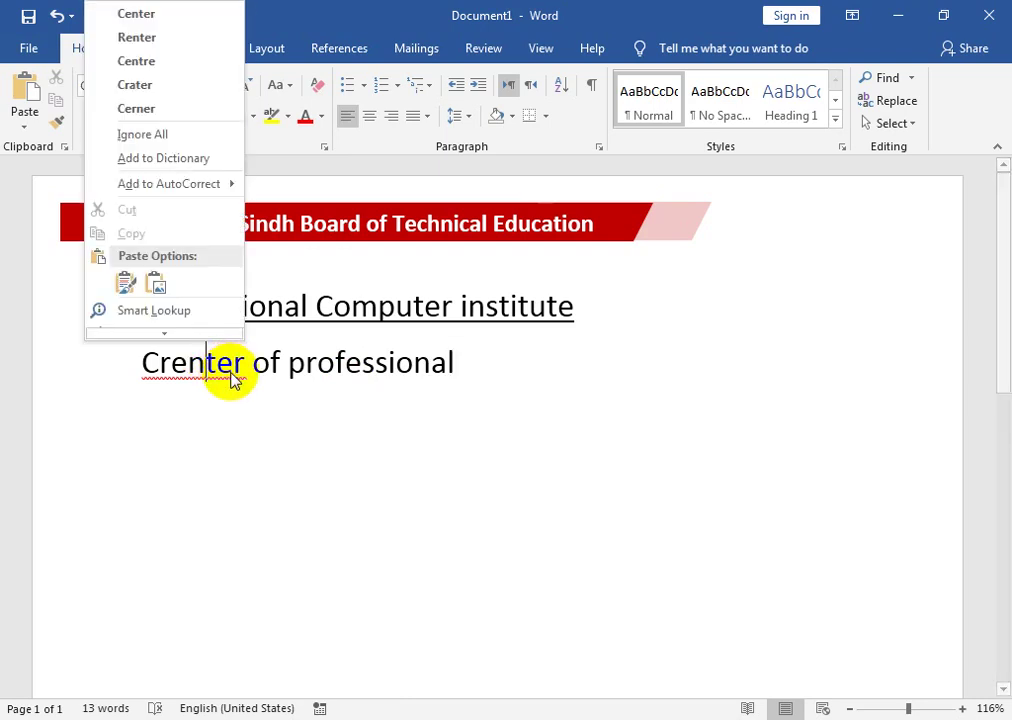
left_click(142, 14)
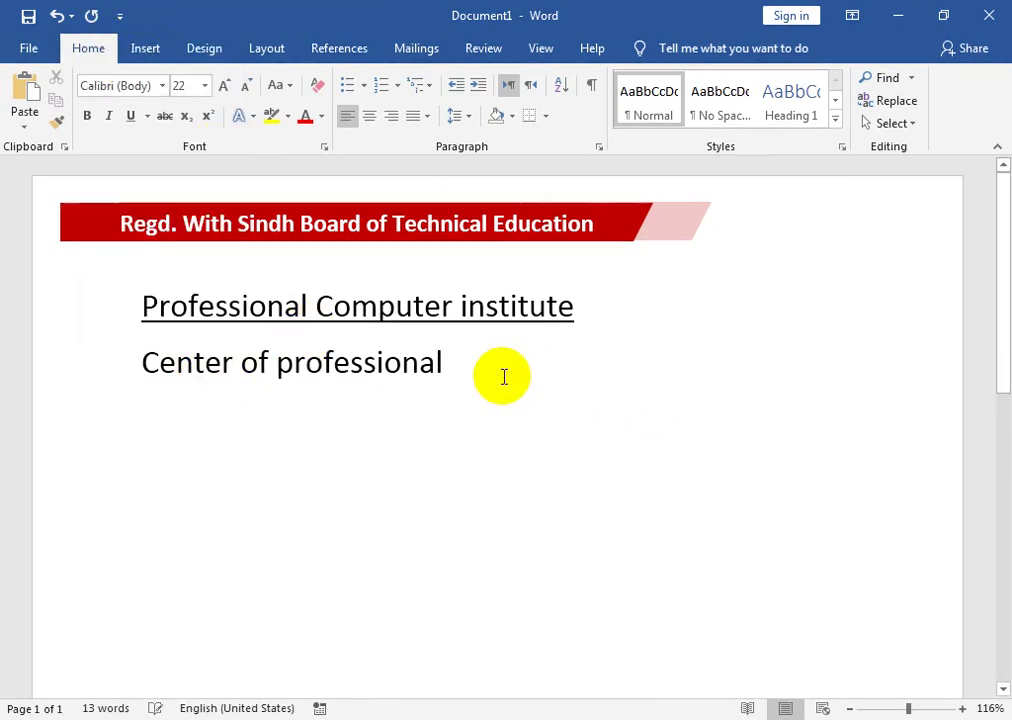
Indent the 'Center of professional' line with a tab instead of centering it.
left_click(61, 355)
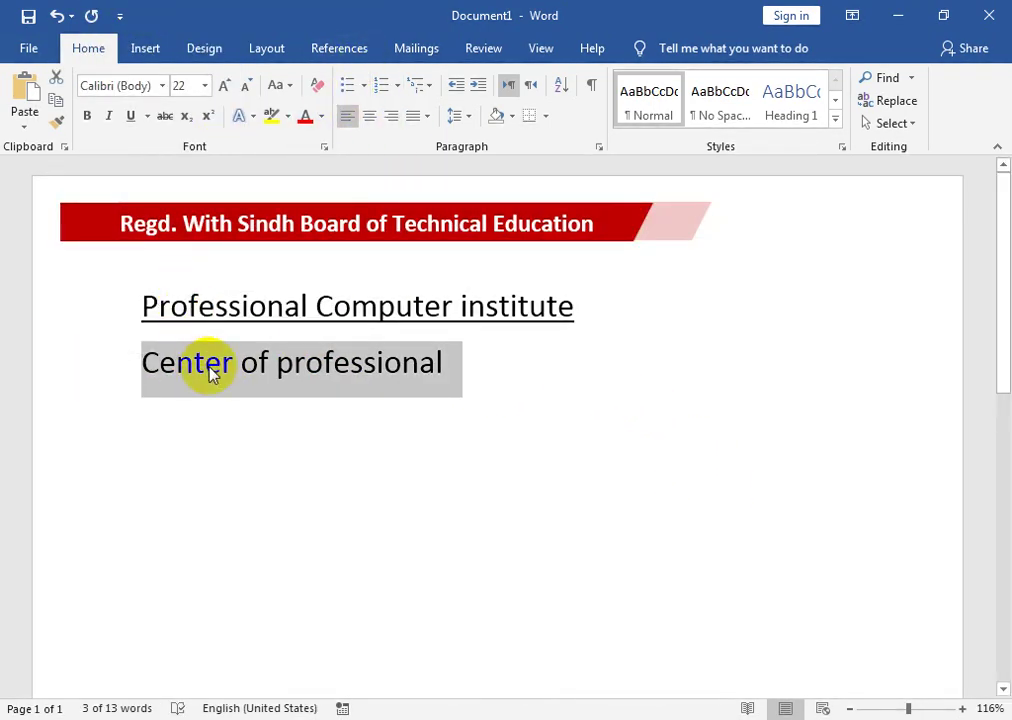
left_click(373, 118)
left_click(335, 375)
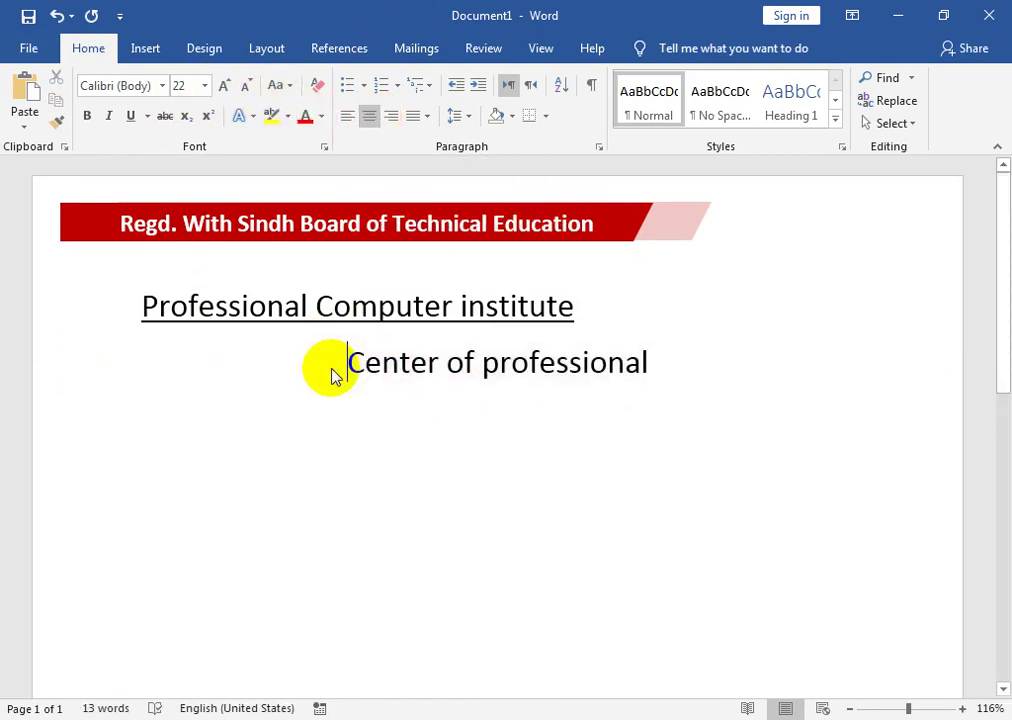
key("ctrl+z")
left_click(246, 382)
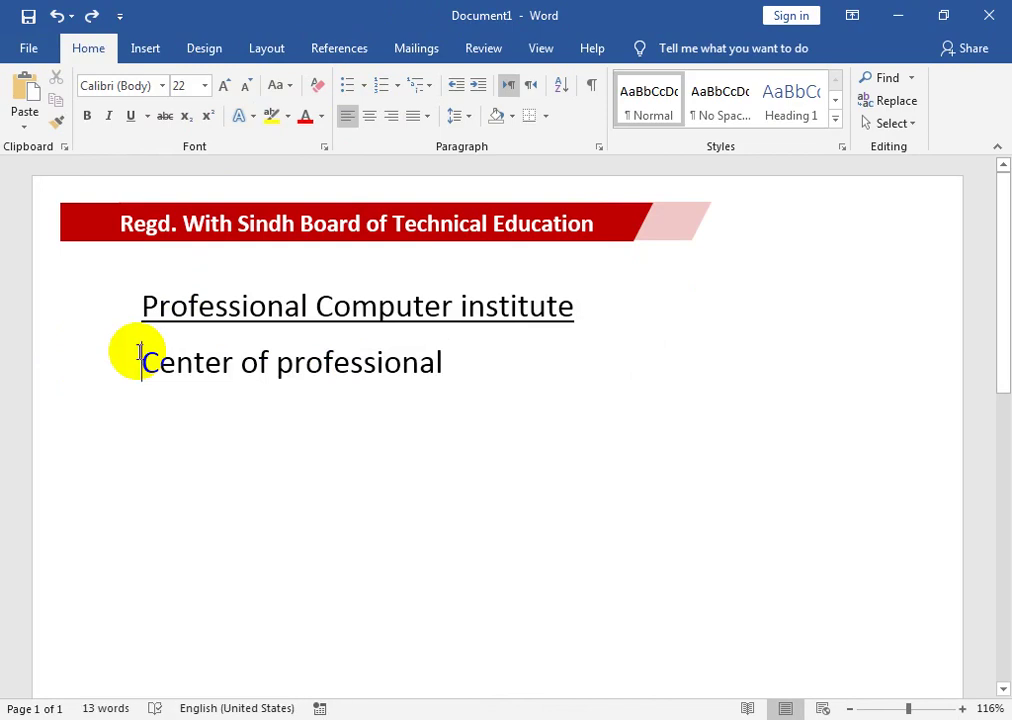
key("Tab")
Shrink the line to 20 pt, then reselect and cut it from the page.
left_click_drag(533, 357, 146, 363)
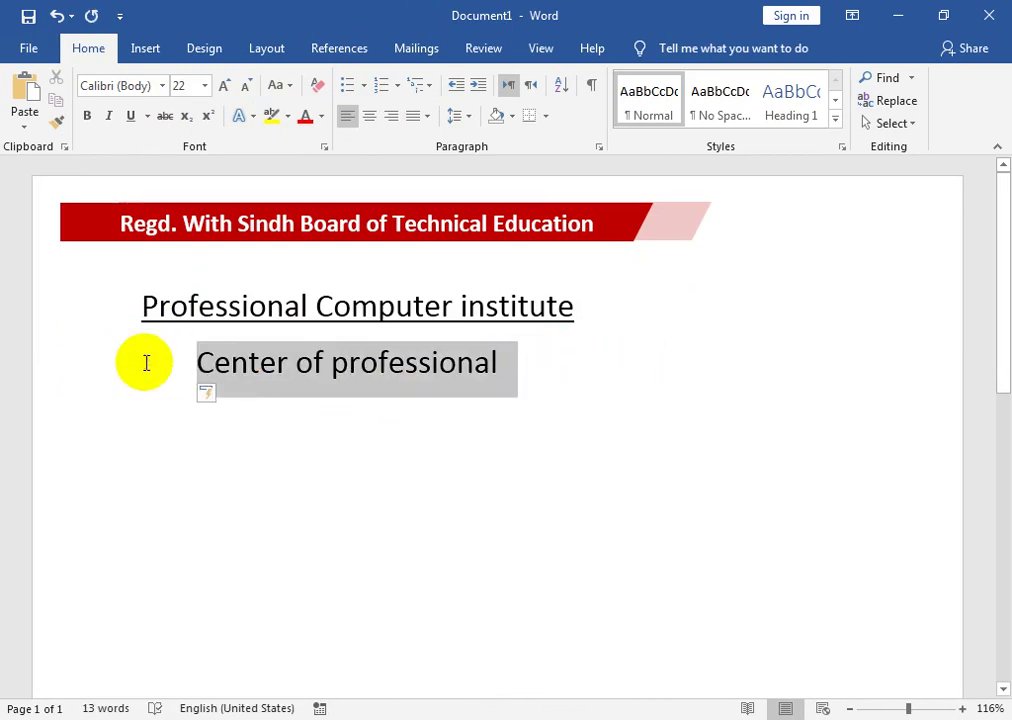
left_click(245, 85)
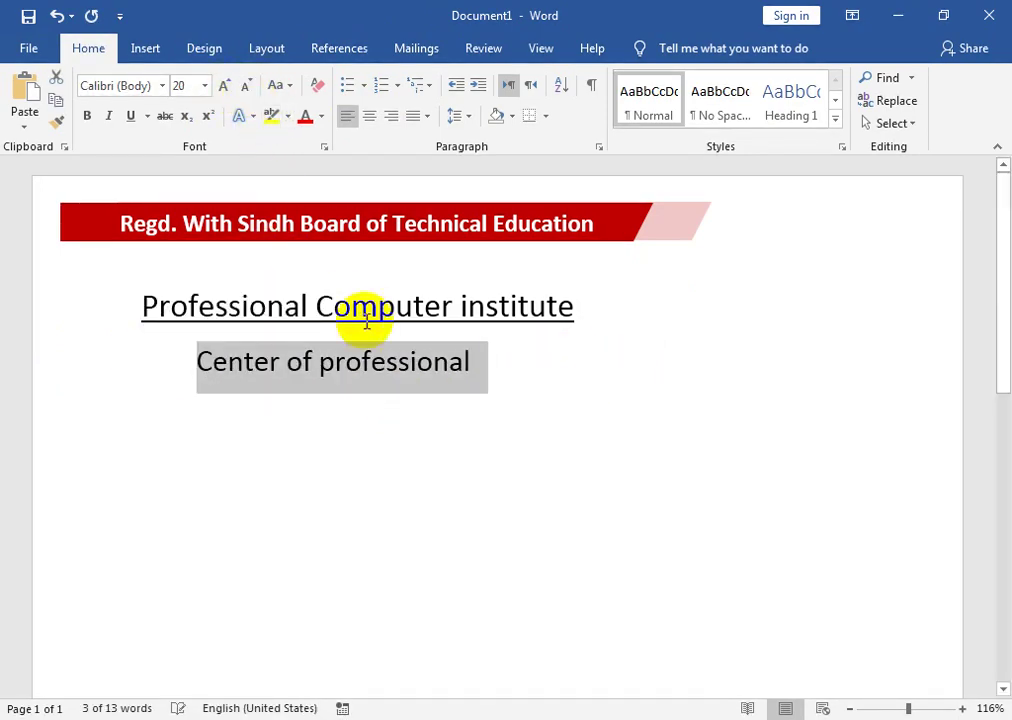
left_click(366, 322)
left_click(11, 368)
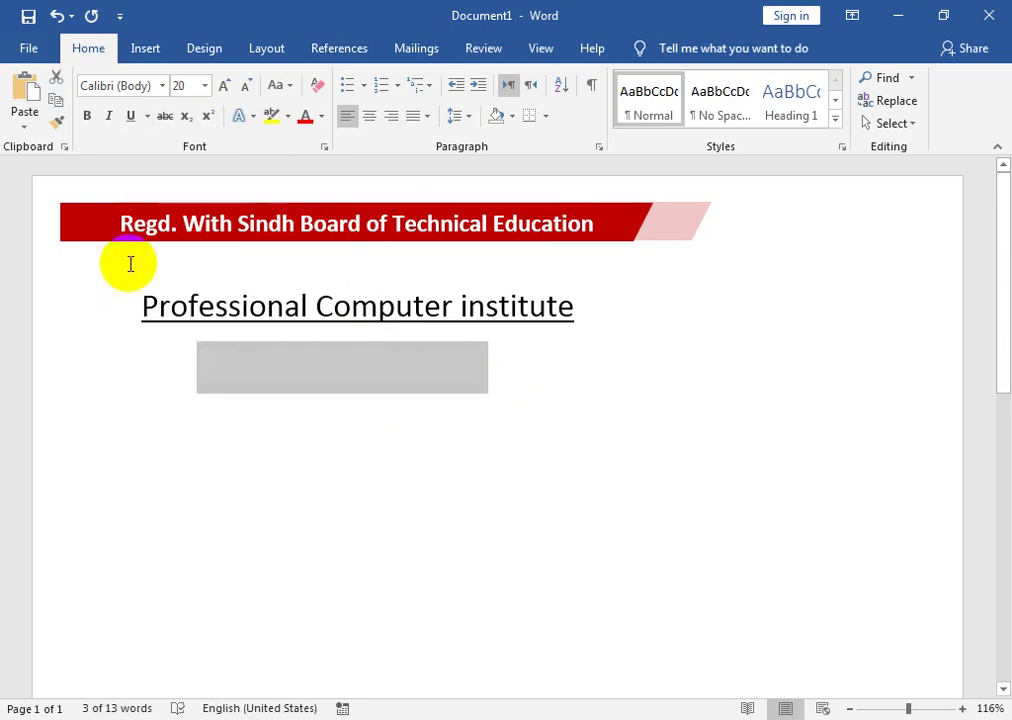
key("BackSpace")
Draw a rectangle under the heading, paste 'Center of professional' into it, and position it.
left_click(145, 48)
left_click(138, 123)
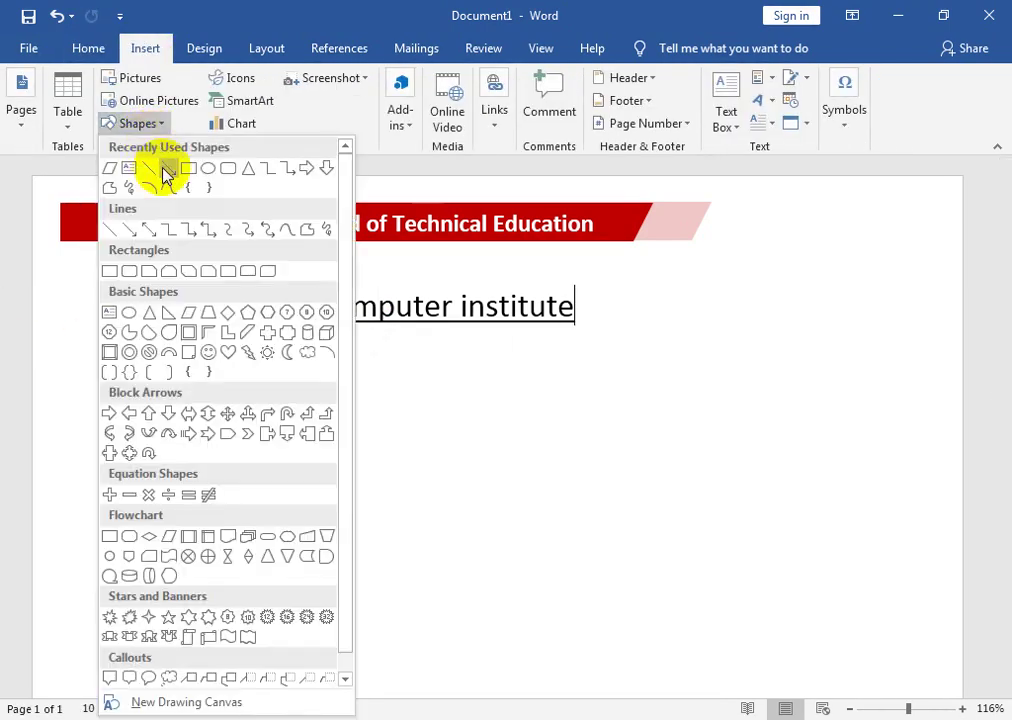
left_click(166, 172)
mouse_move(141, 328)
left_mouse_down()
mouse_move(398, 357)
mouse_move(576, 354)
left_mouse_up()
right_click(515, 342)
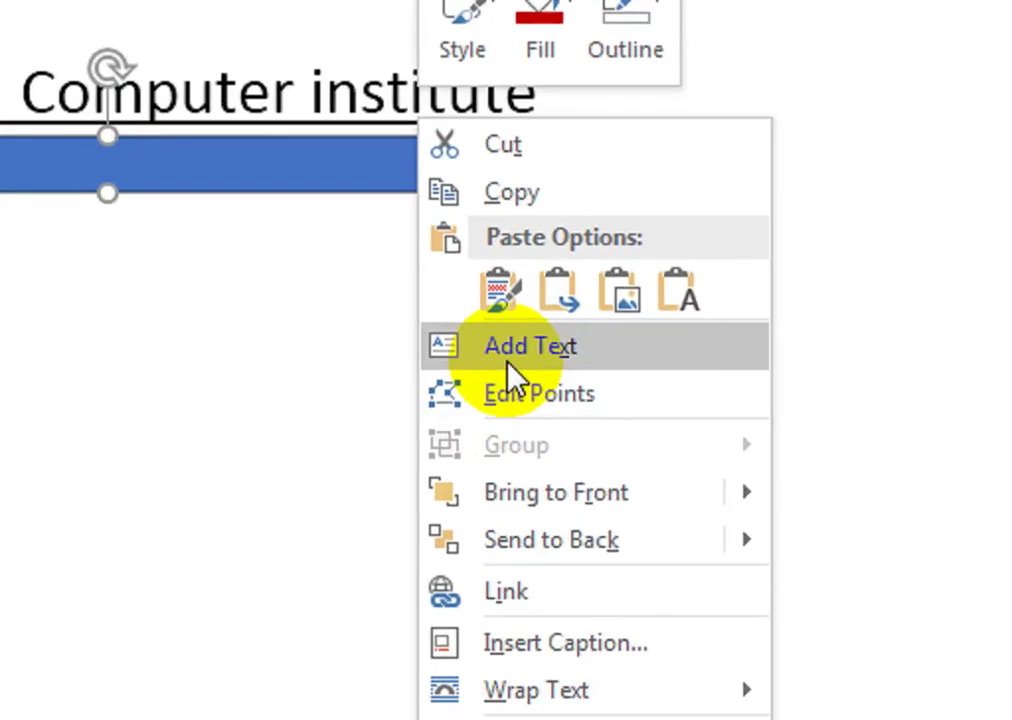
left_click(530, 346)
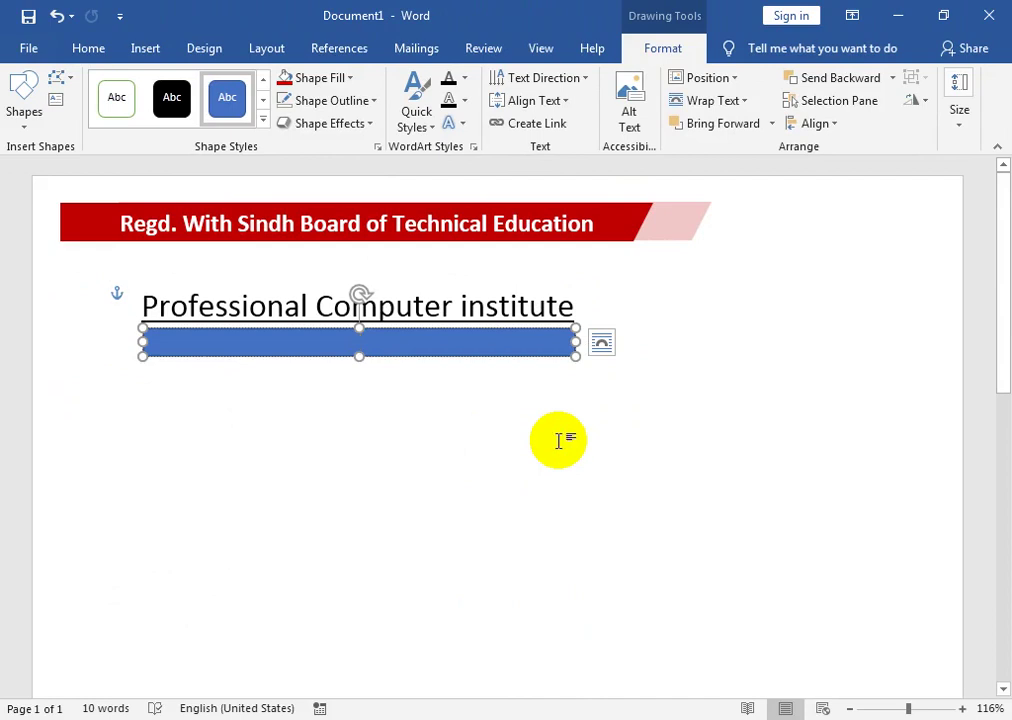
key("ctrl+v")
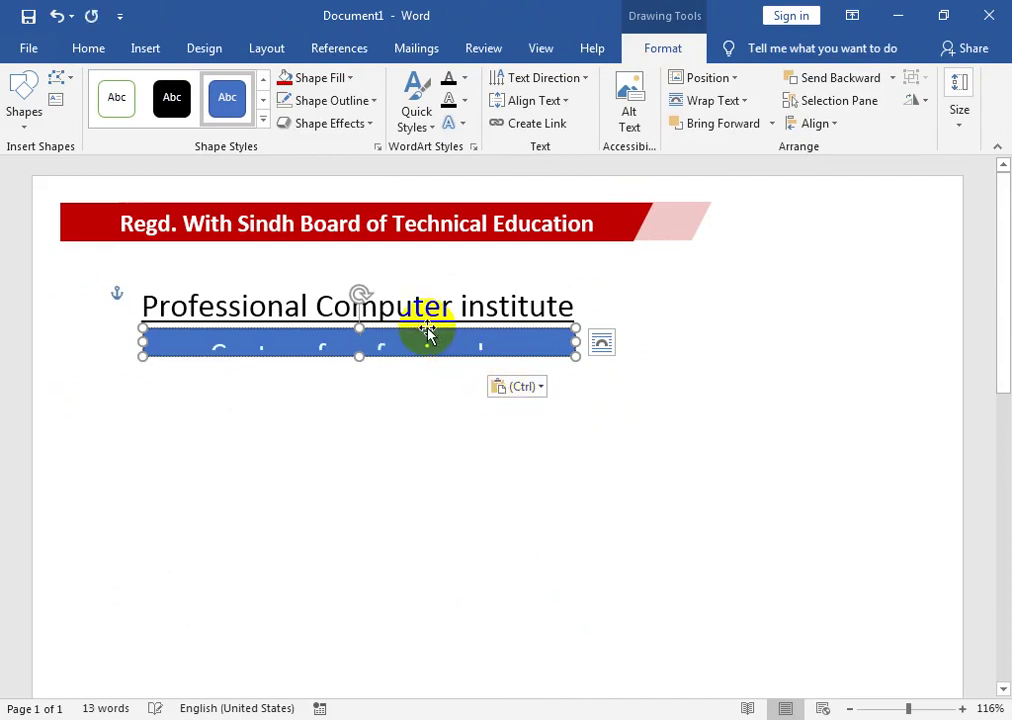
mouse_move(323, 334)
left_mouse_down()
mouse_move(316, 320)
mouse_move(355, 364)
left_mouse_up()
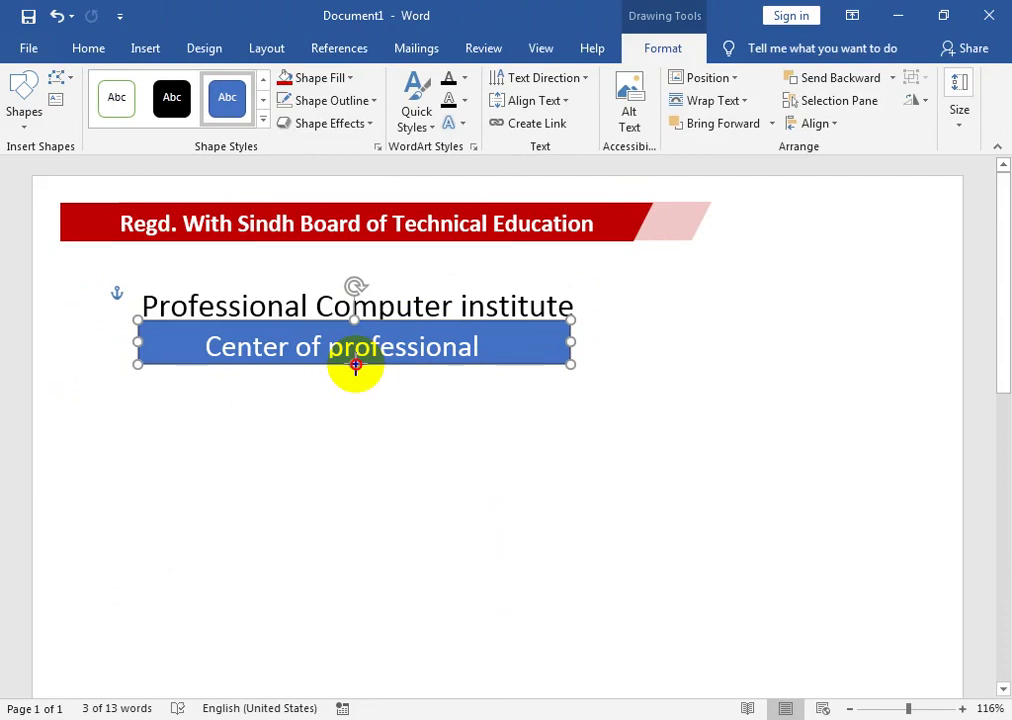
left_click_drag(388, 314, 385, 300)
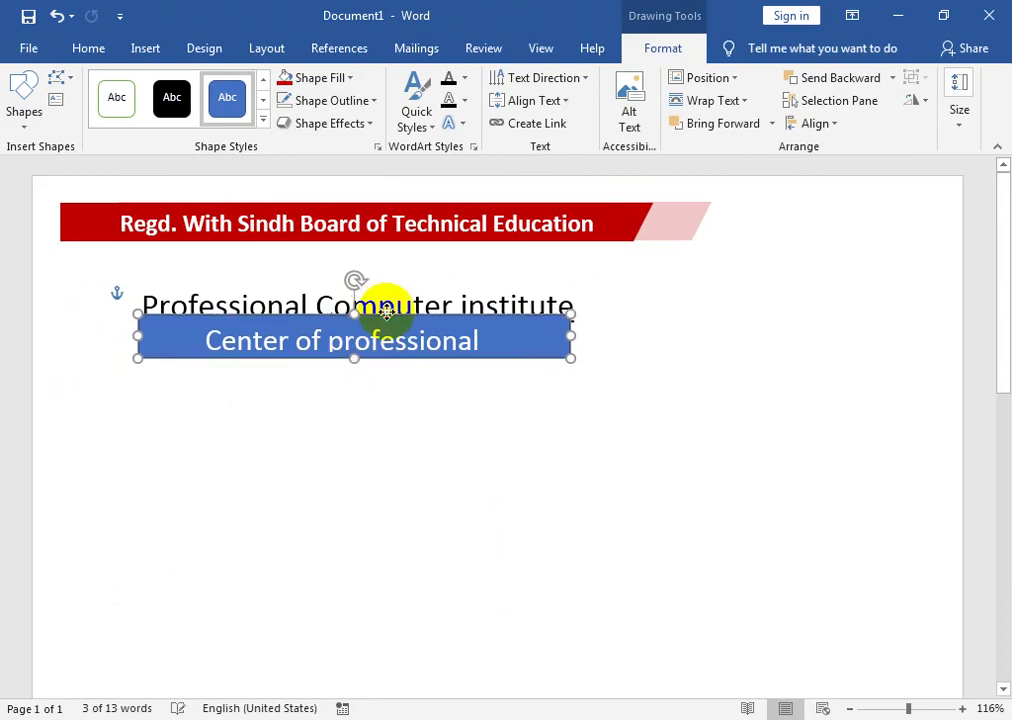
Give the text shape no fill, no outline, and black text.
left_click(350, 77)
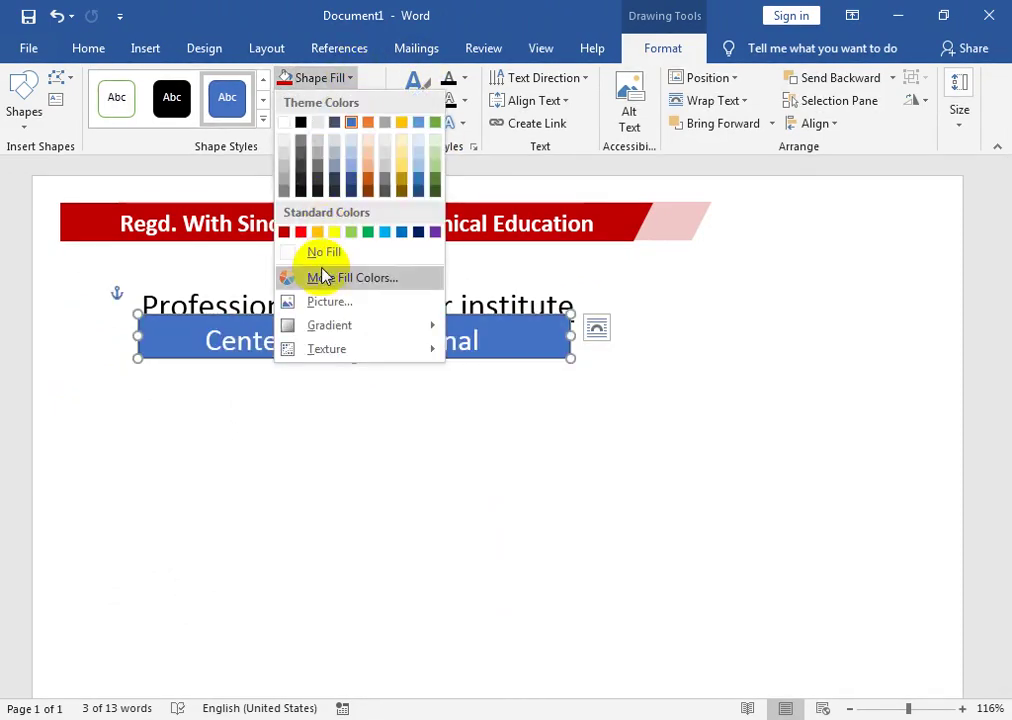
left_click(322, 250)
left_click(322, 320)
left_click(333, 100)
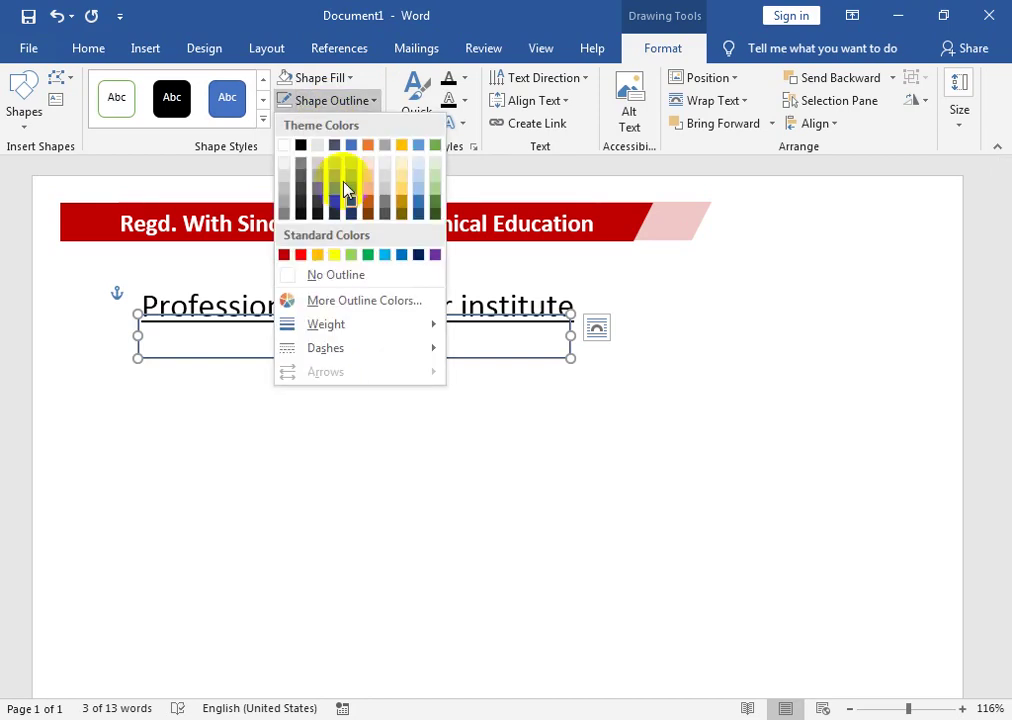
left_click(327, 283)
left_click(463, 78)
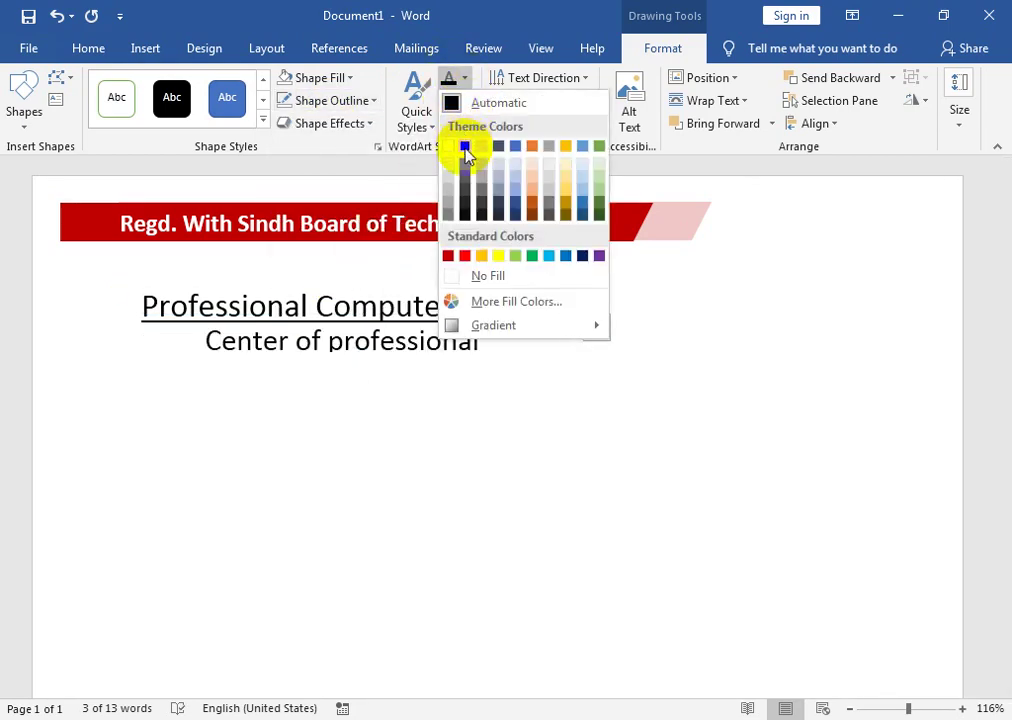
left_click(463, 146)
left_click(251, 418)
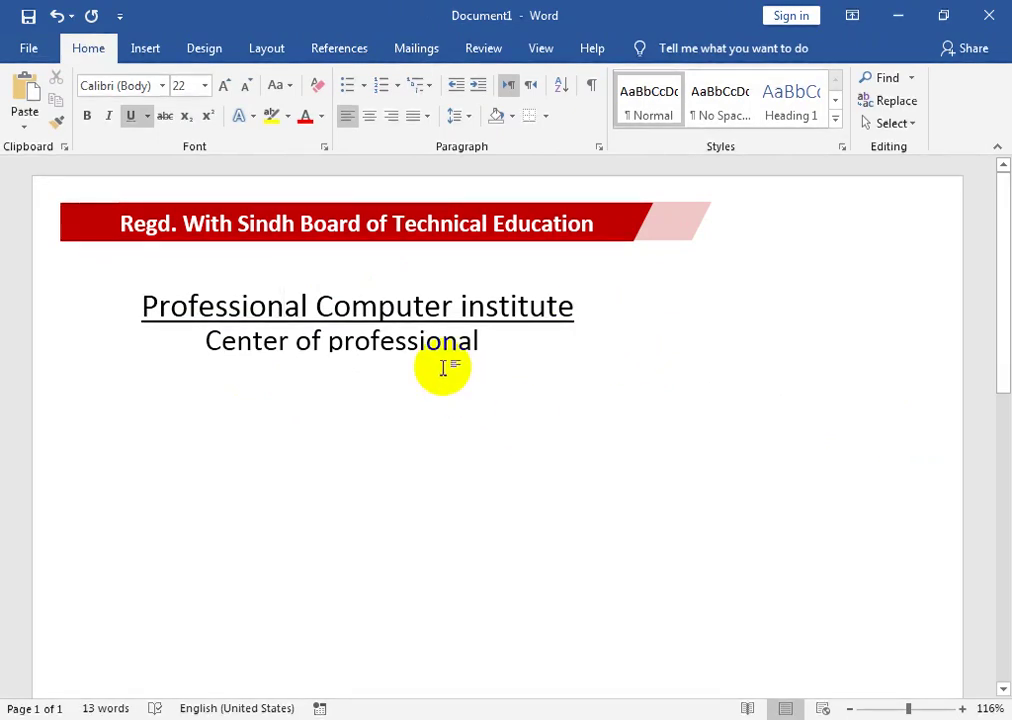
Left-align the 'Center of professional' subtitle and add extra spaces before and between its three words.
left_click(477, 343)
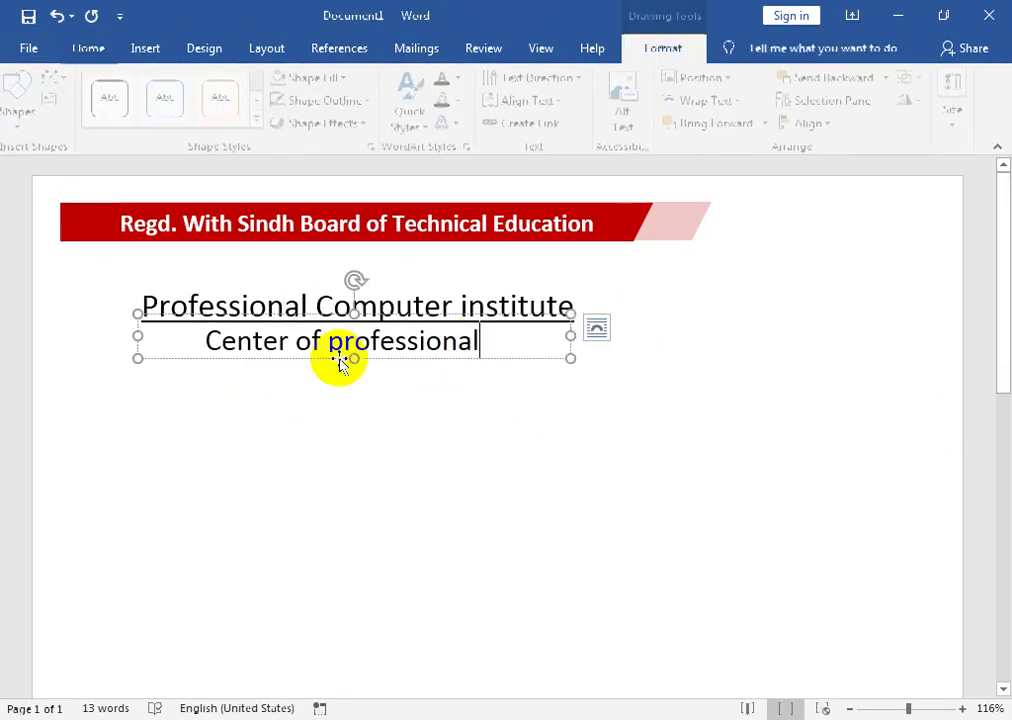
left_click(323, 343)
left_click(289, 343)
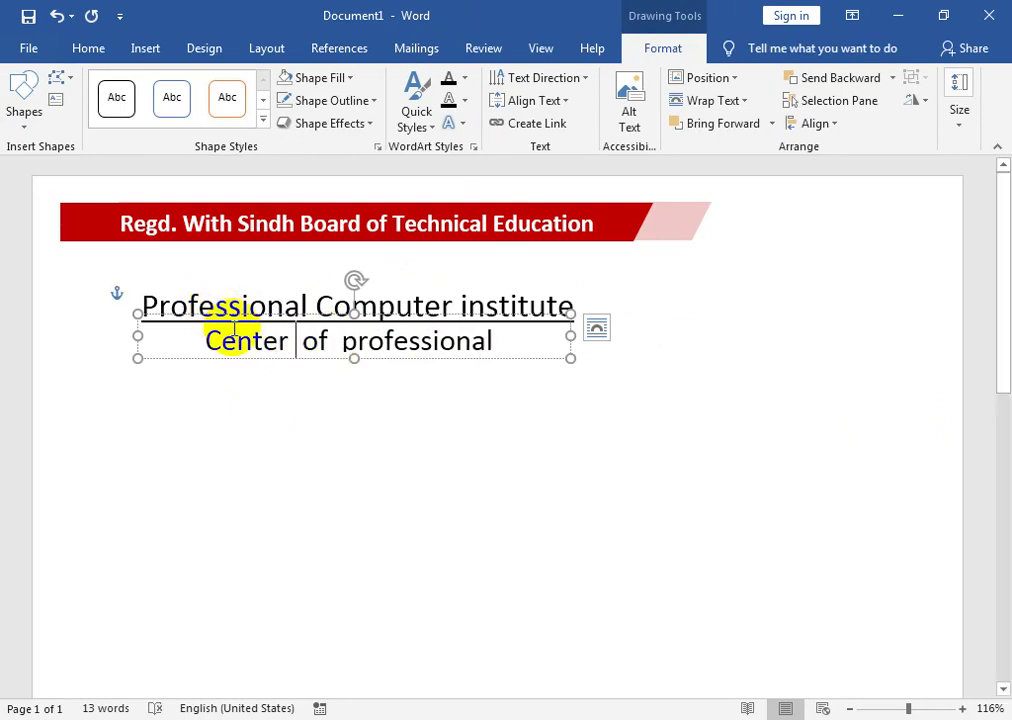
left_click(205, 342)
key("ctrl+l")
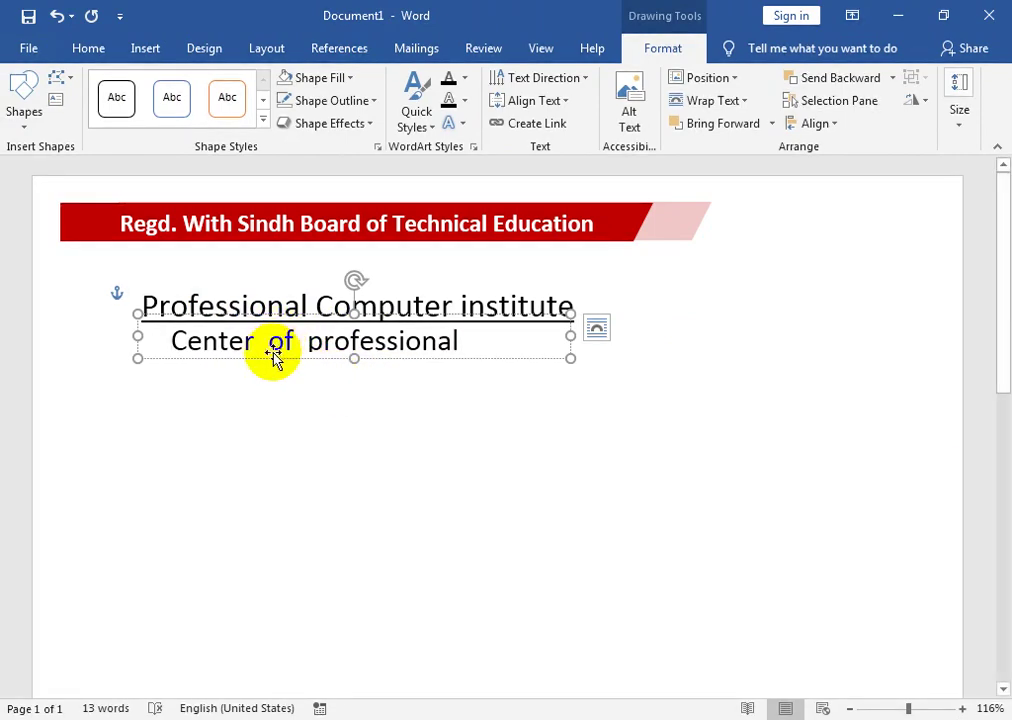
left_click(267, 346)
left_click(321, 345)
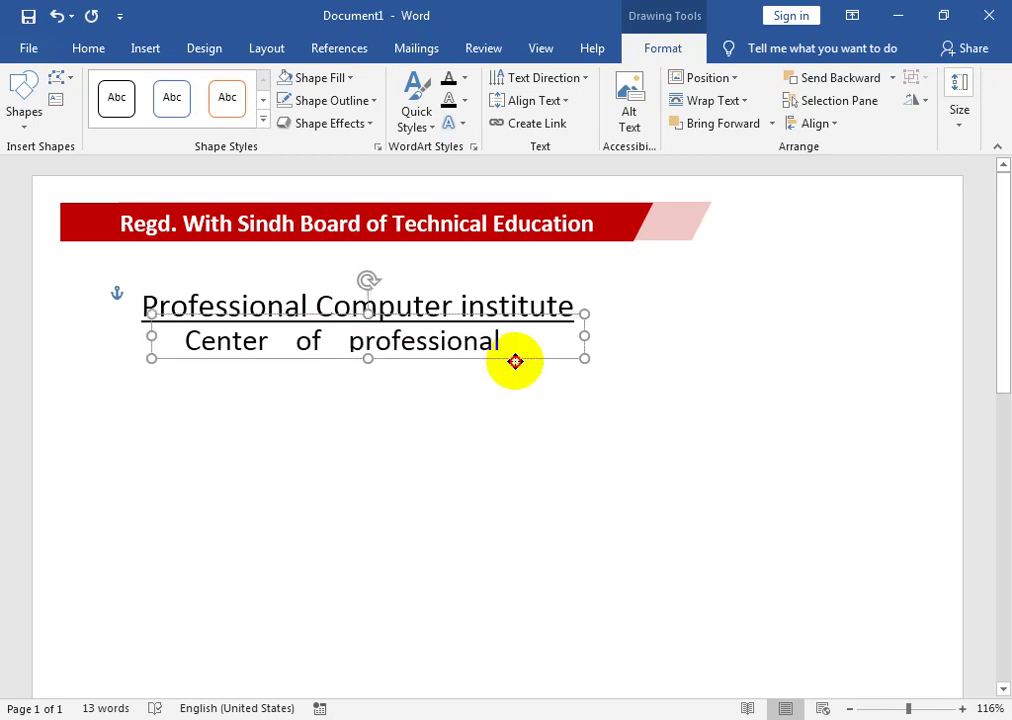
left_click(508, 400)
left_click(587, 330)
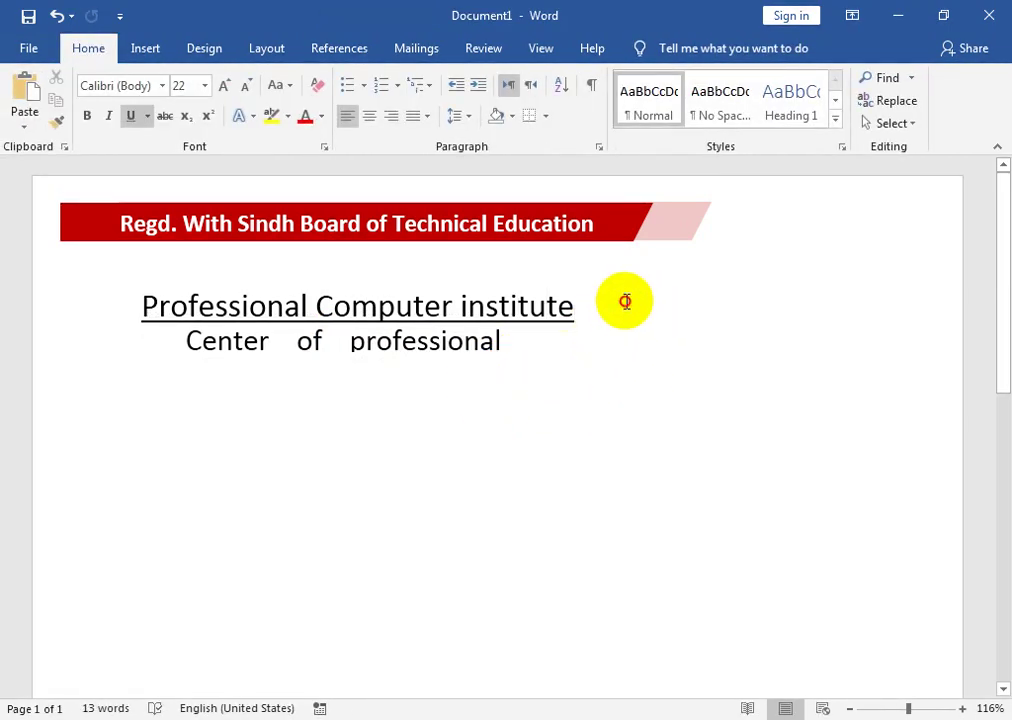
Discard the trial 'Dated : 13-june.' line and leave a 'Dated :' line two lines below the subtitle.
key("Return")
type("Dated : 13-june.")
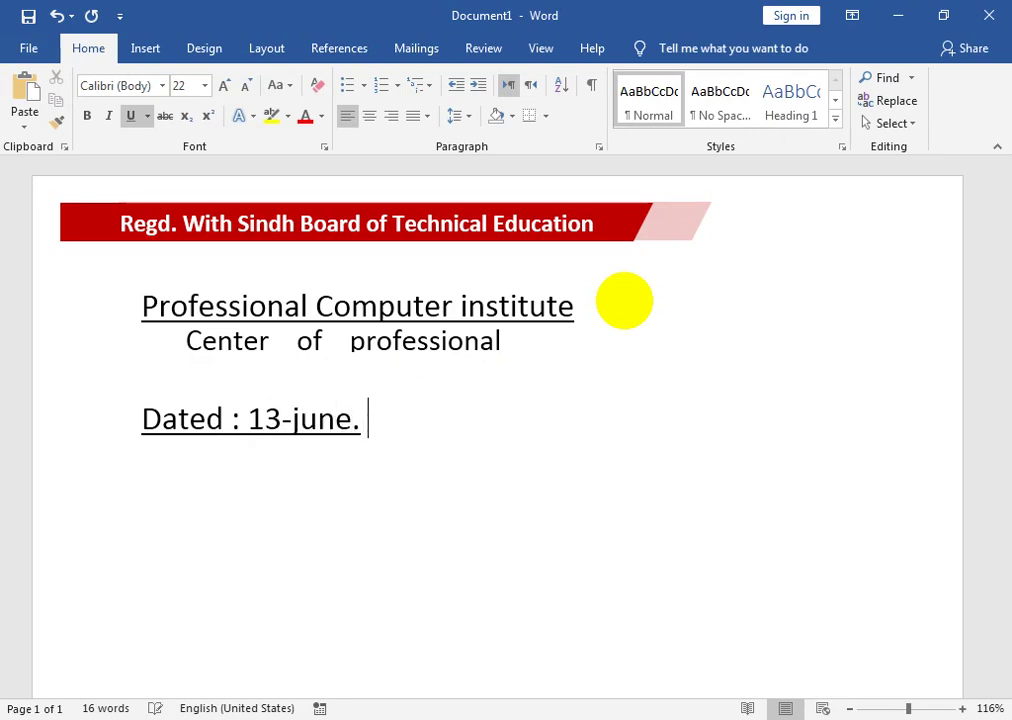
left_click_drag(475, 429, 51, 447)
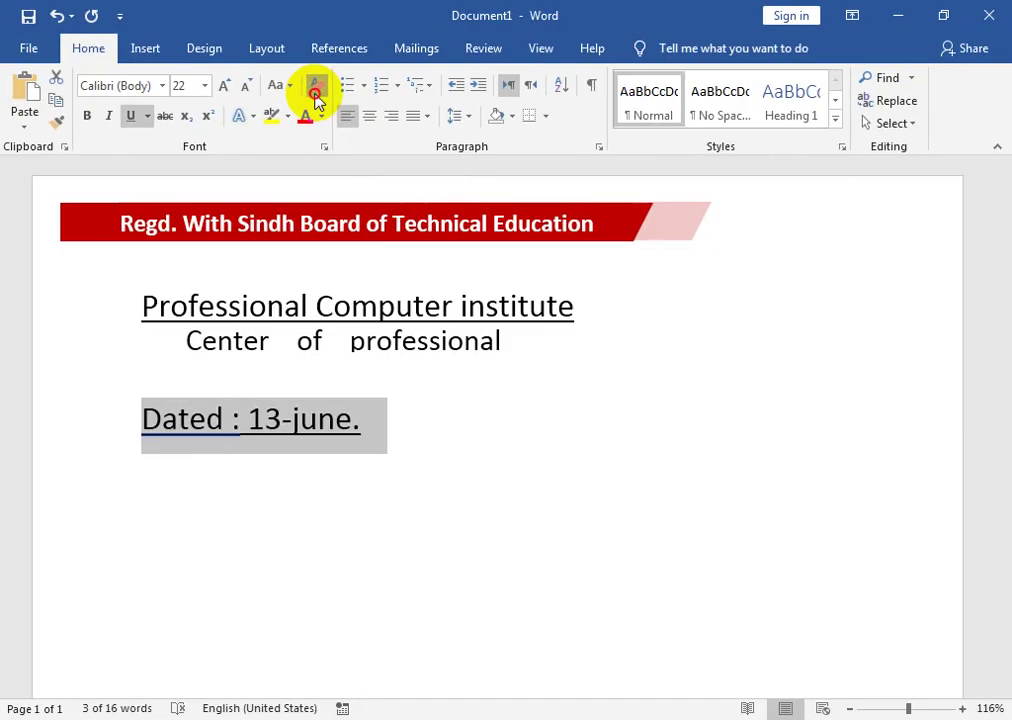
left_click(317, 85)
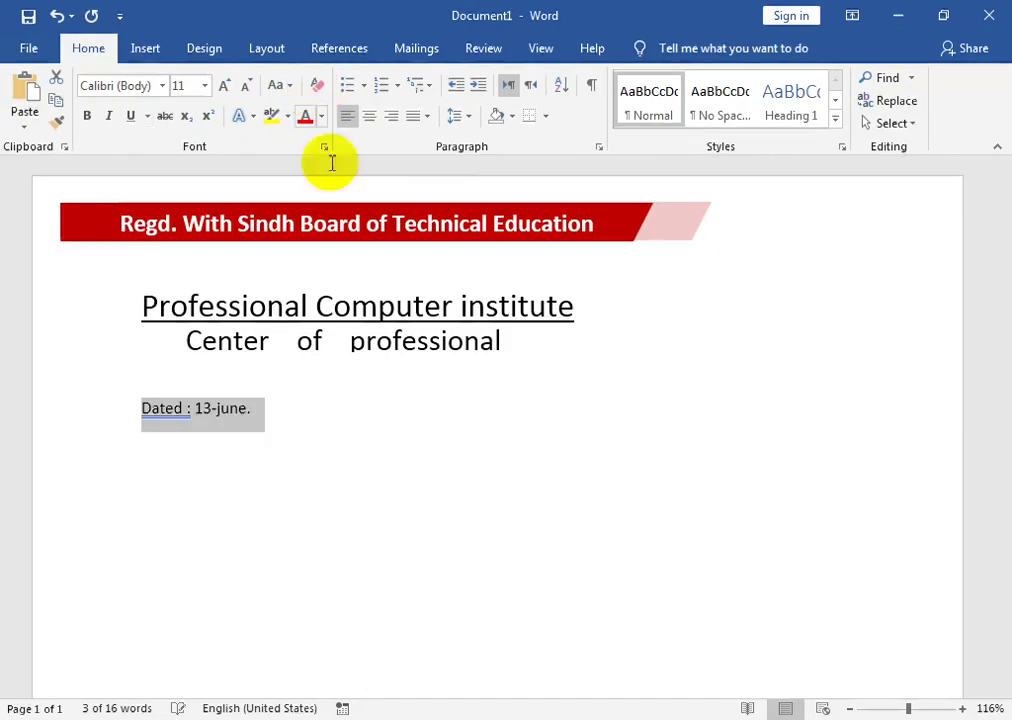
left_click(258, 407)
left_click_drag(258, 407, 5, 407)
key("BackSpace")
key("BackSpace")
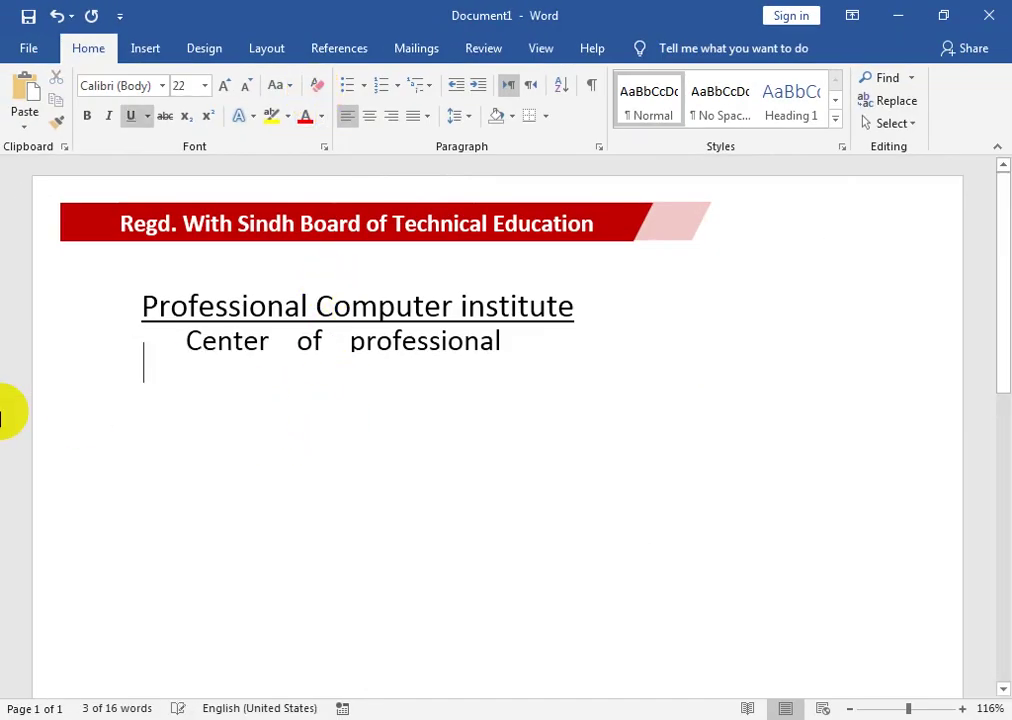
key("Return")
key("Return")
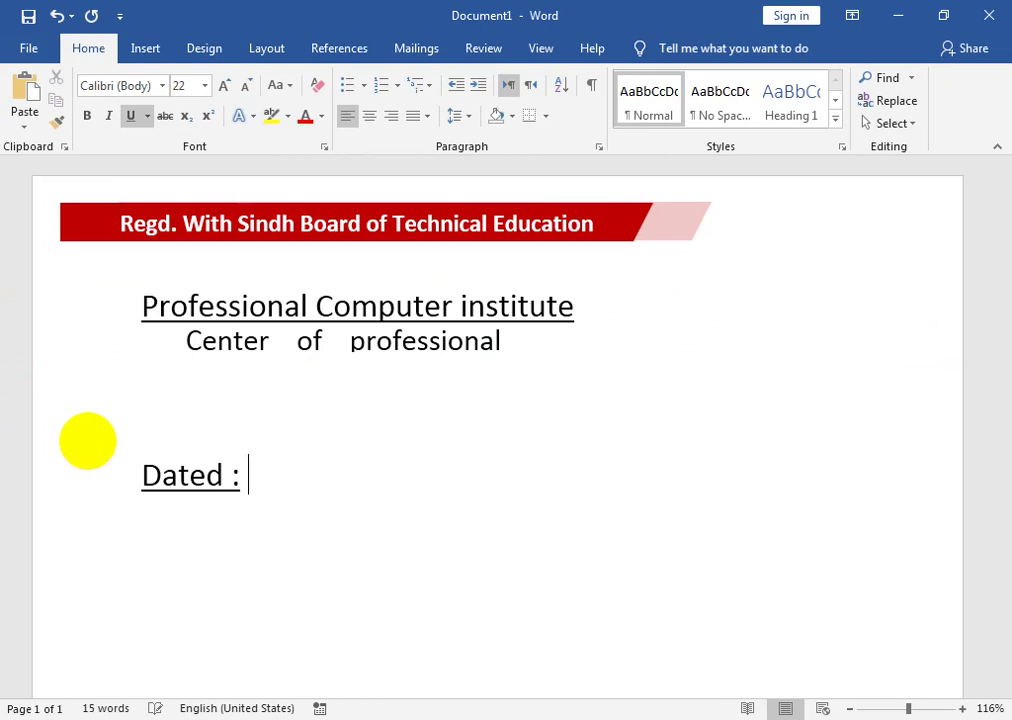
left_click(141, 50)
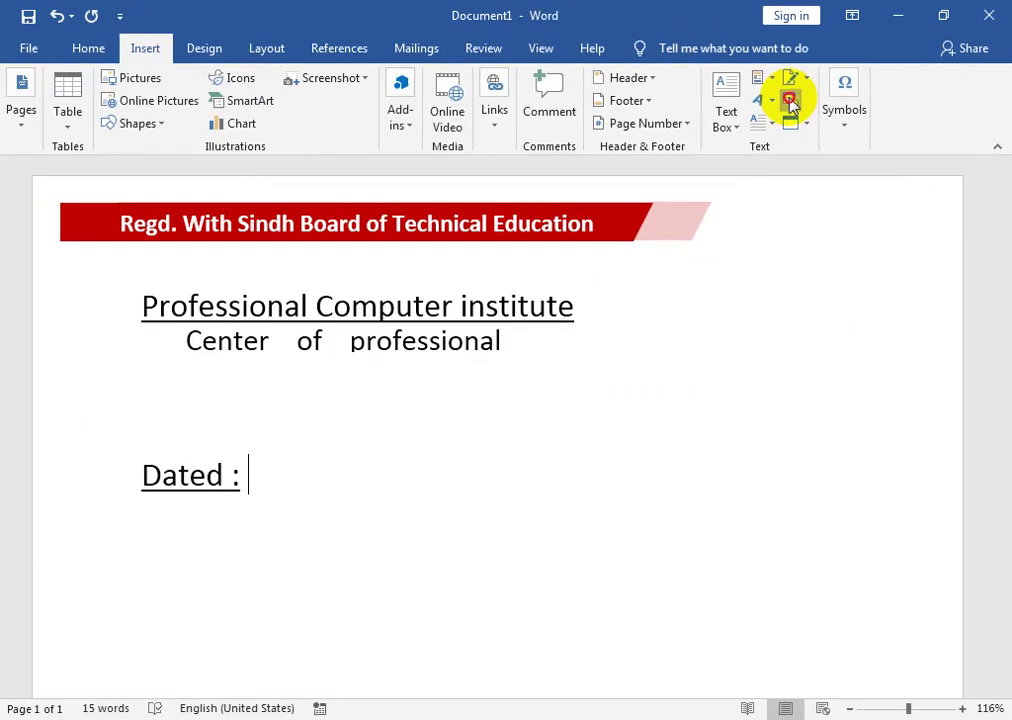
Insert today's date in the 6.12.2019 format after 'Dated :'.
left_click(789, 99)
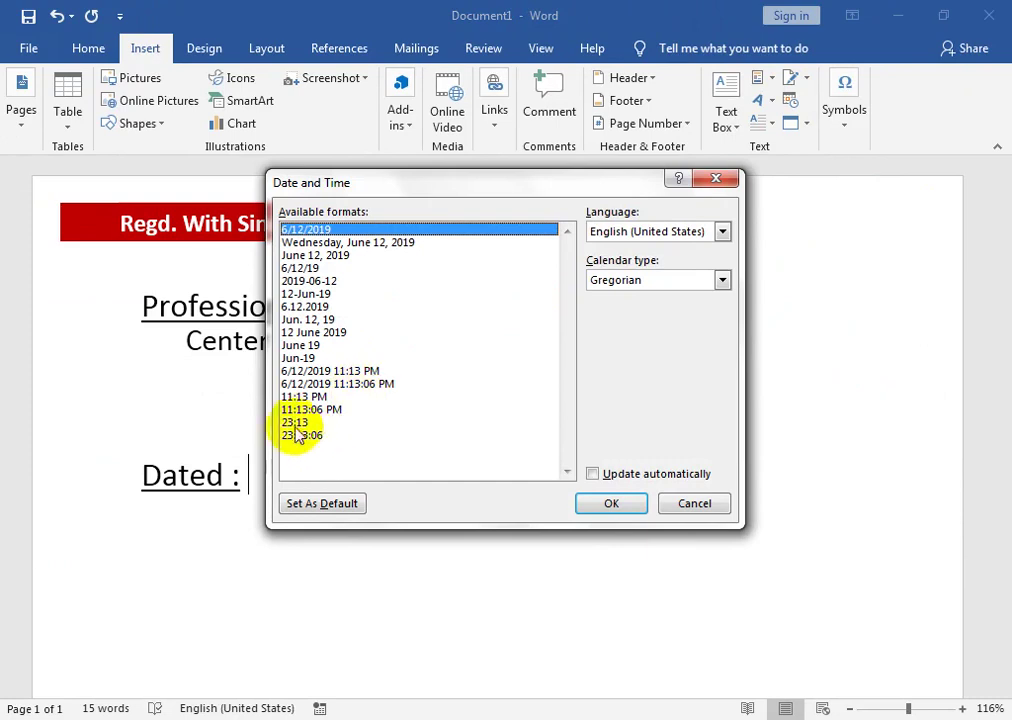
left_click(303, 307)
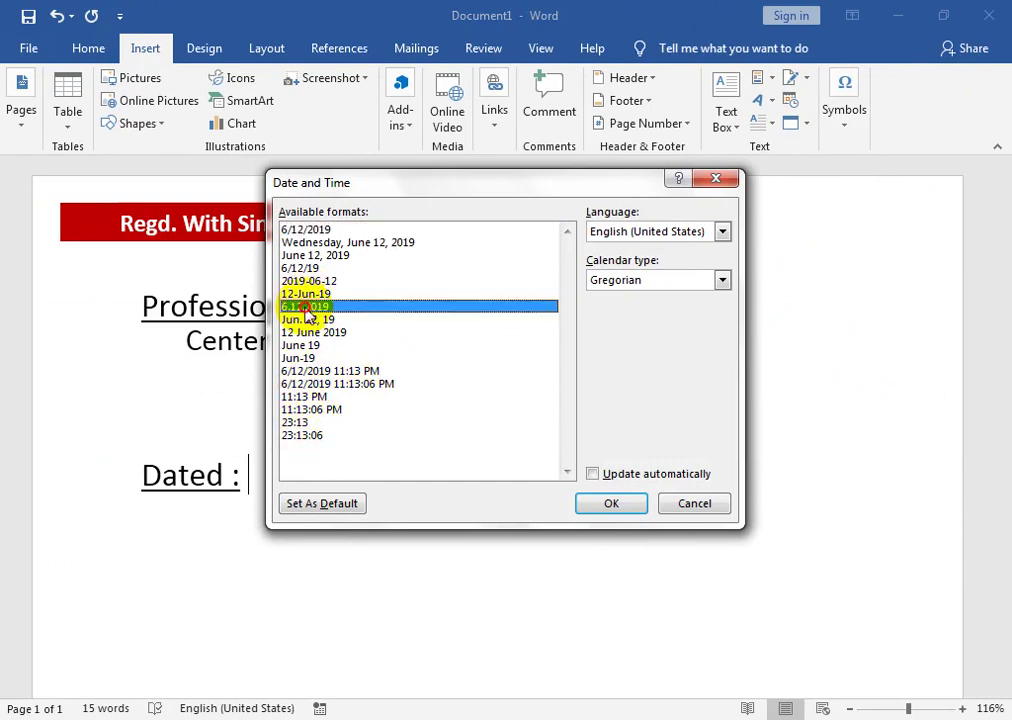
left_click(610, 502)
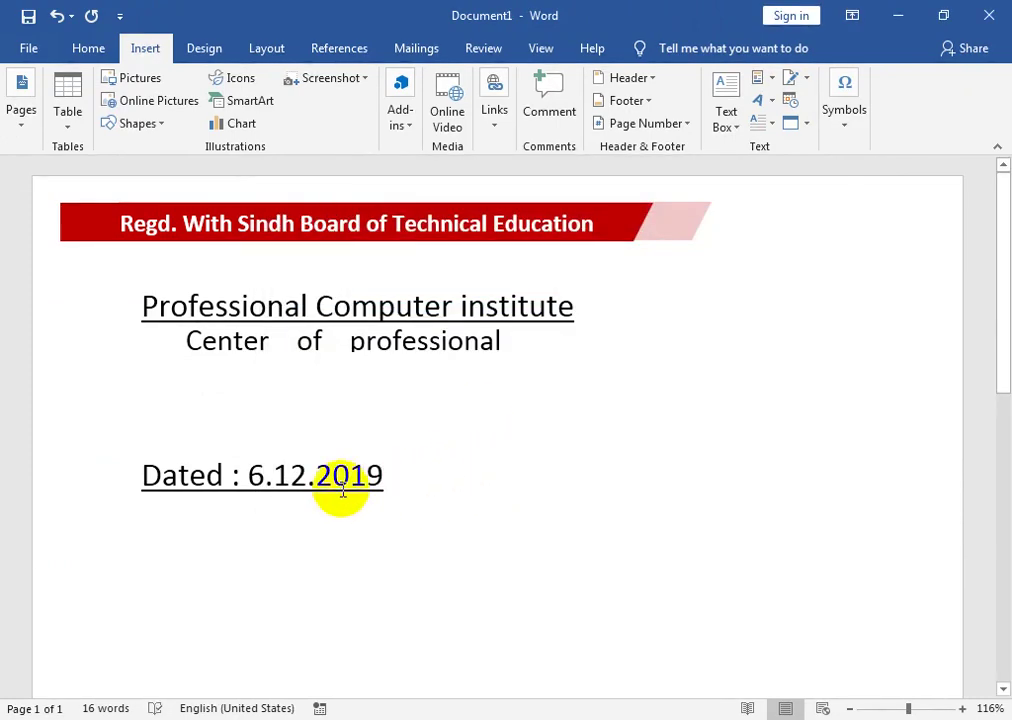
Clear the date line's formatting, then make it bold at 14 pt.
left_click_drag(395, 474, 130, 474)
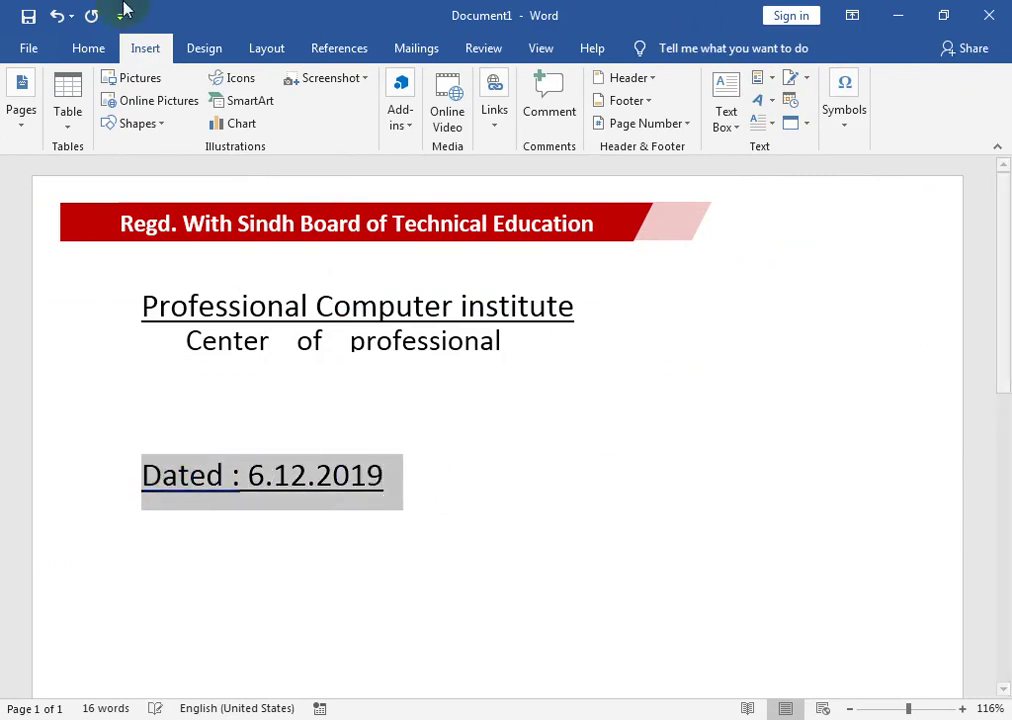
left_click(90, 48)
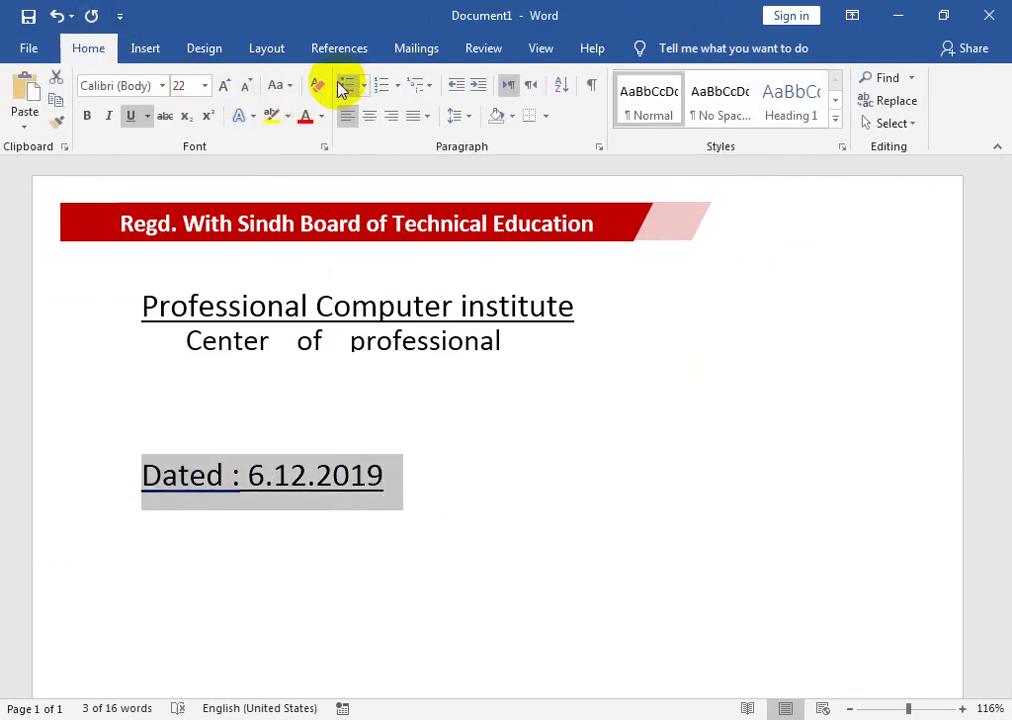
left_click(317, 86)
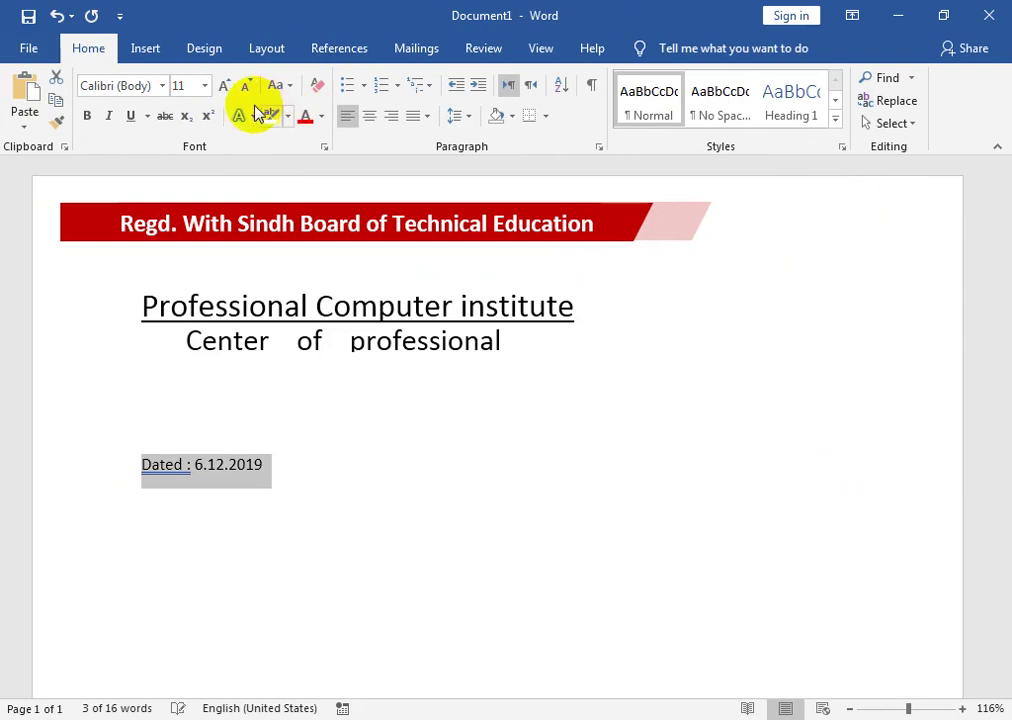
left_click(225, 86)
left_click(225, 86)
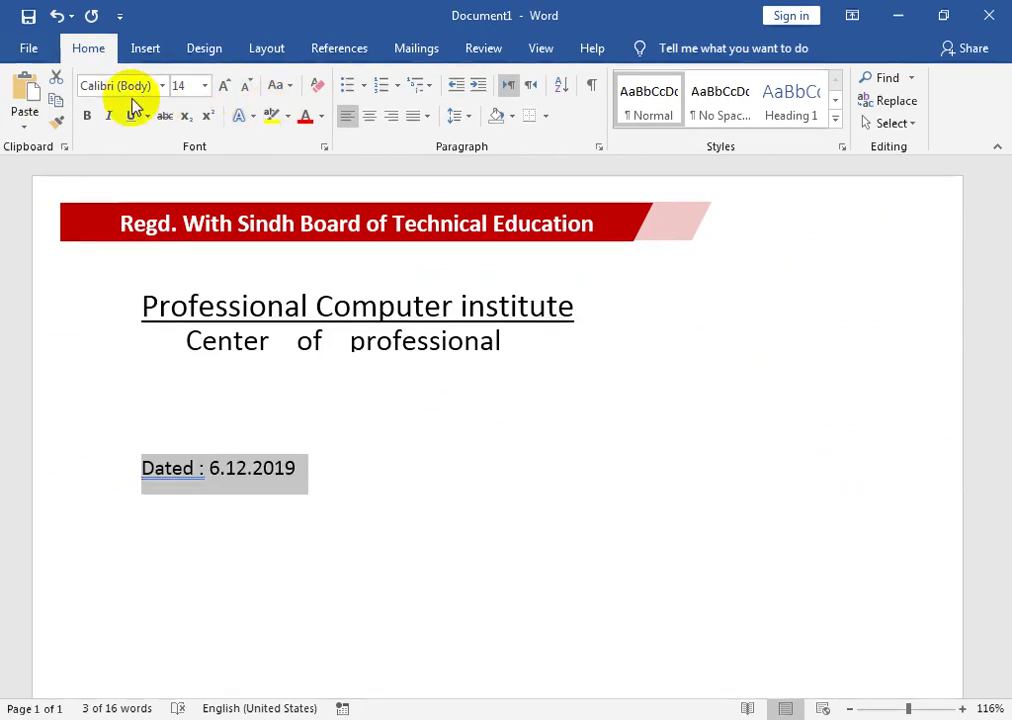
left_click(88, 116)
Accept the 'Dated:' spelling correction and start a new line below the date.
right_click(163, 480)
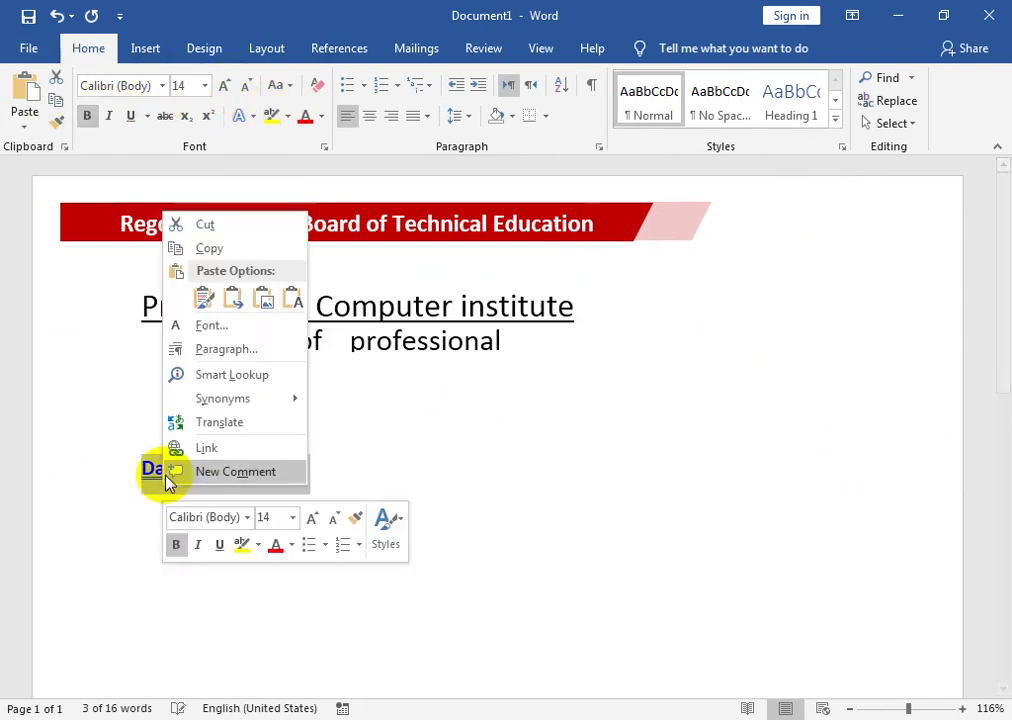
key("Escape")
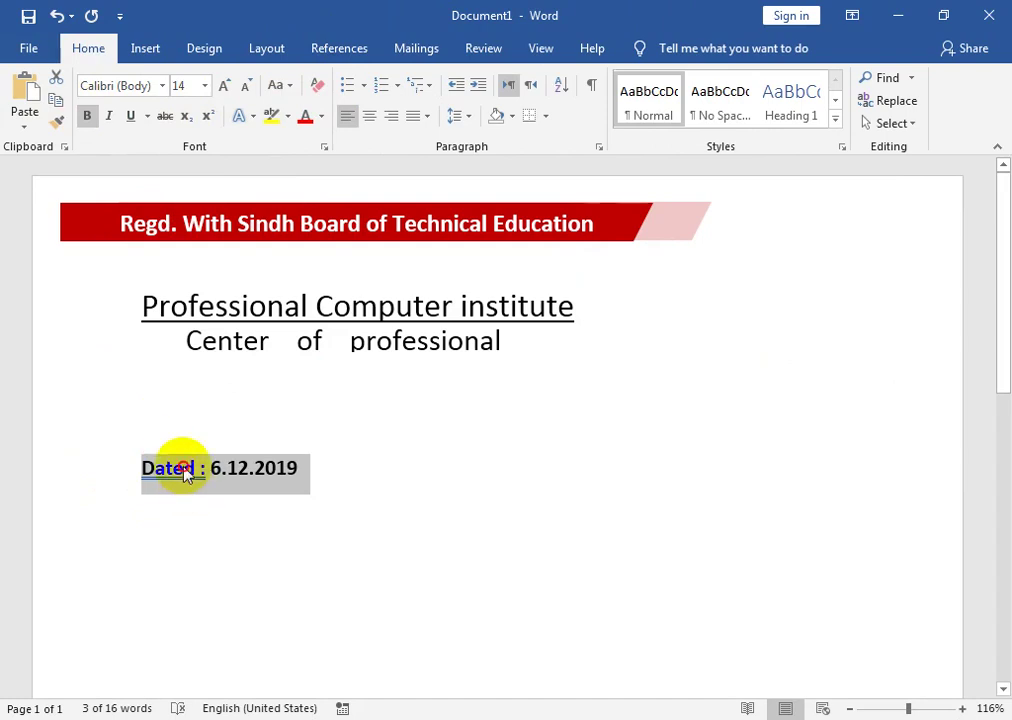
left_click(185, 470)
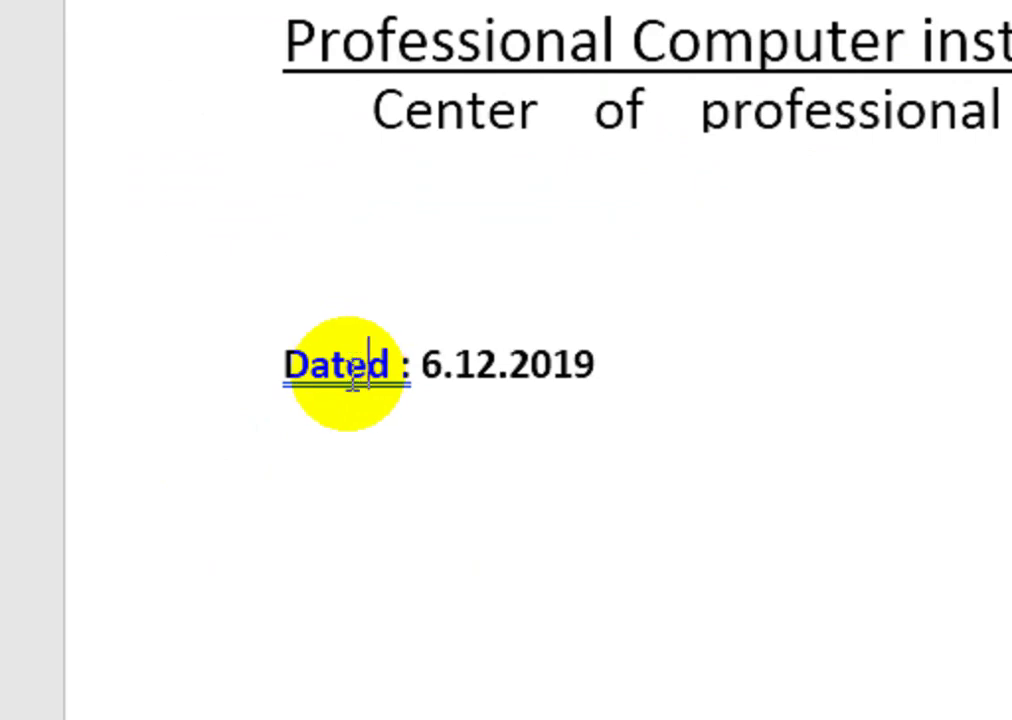
right_click(370, 365)
left_click(283, 205)
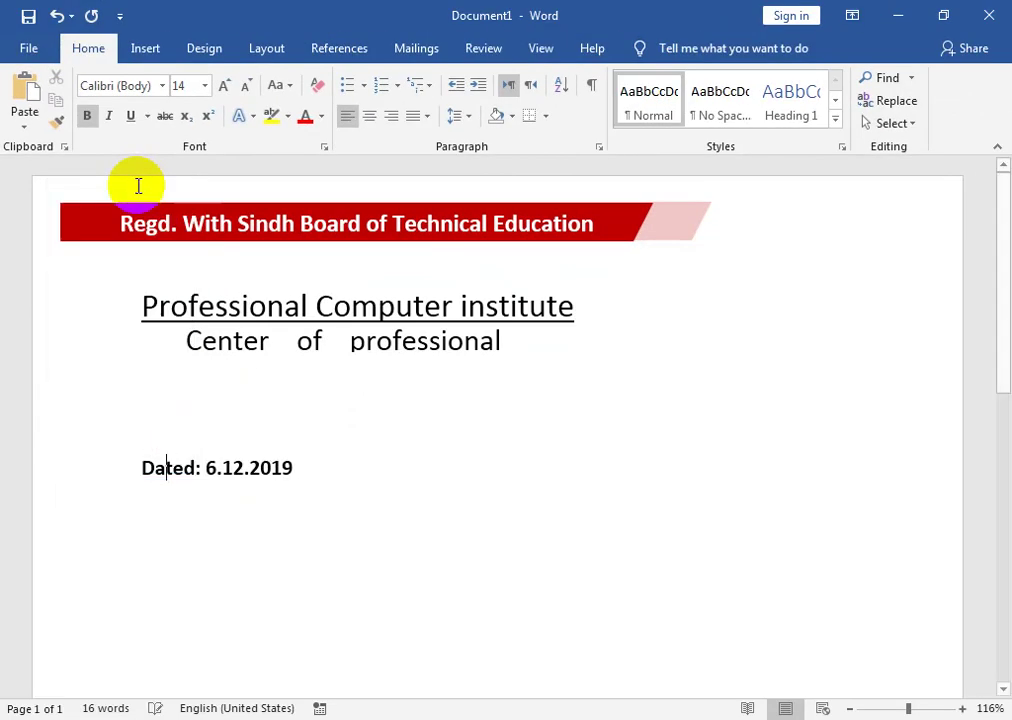
left_click(310, 463)
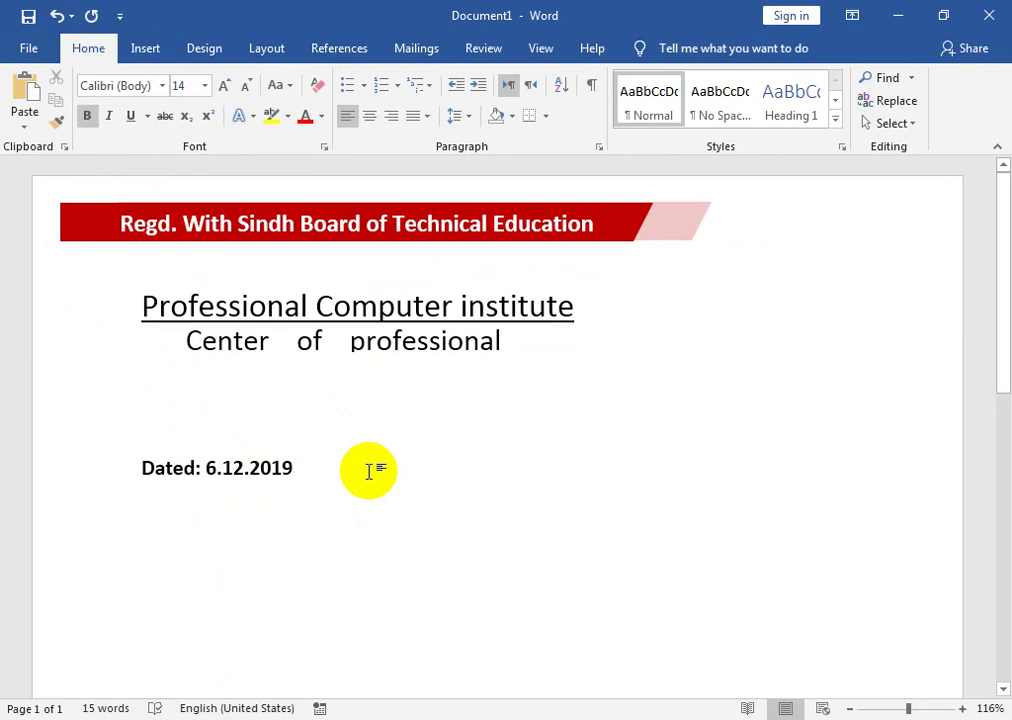
key("Return")
key("Return")
type("To whom")
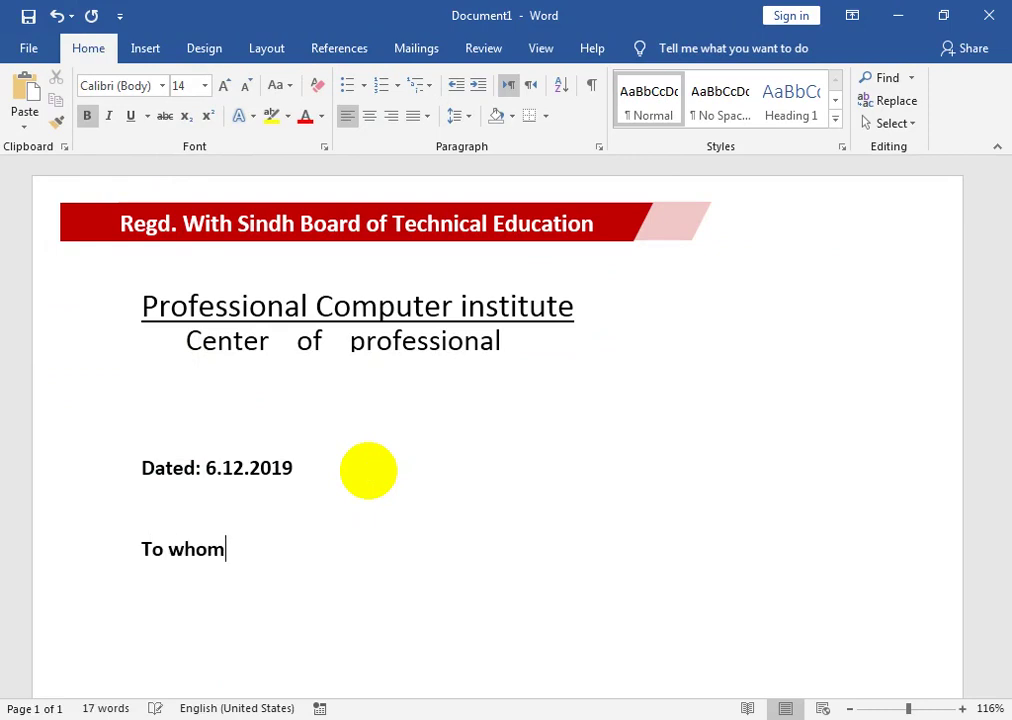
Type 'To whom it May Concern', then convert it to UPPERCASE, centre it and grow it to 22 pt.
type("it May Concern")
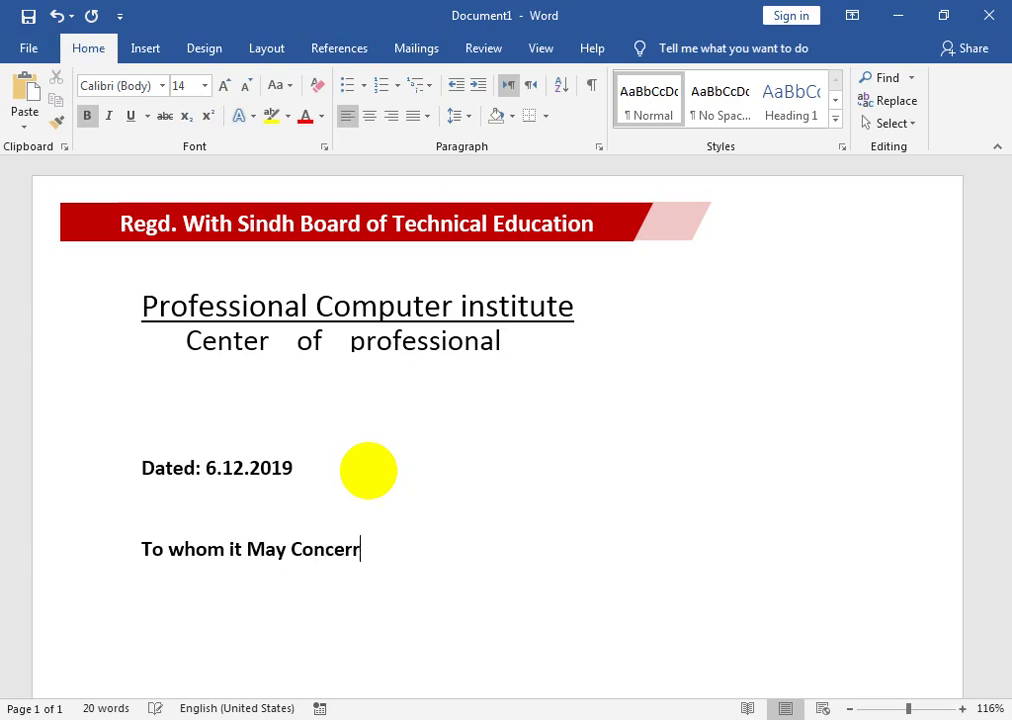
key("BackSpace")
left_click(45, 549)
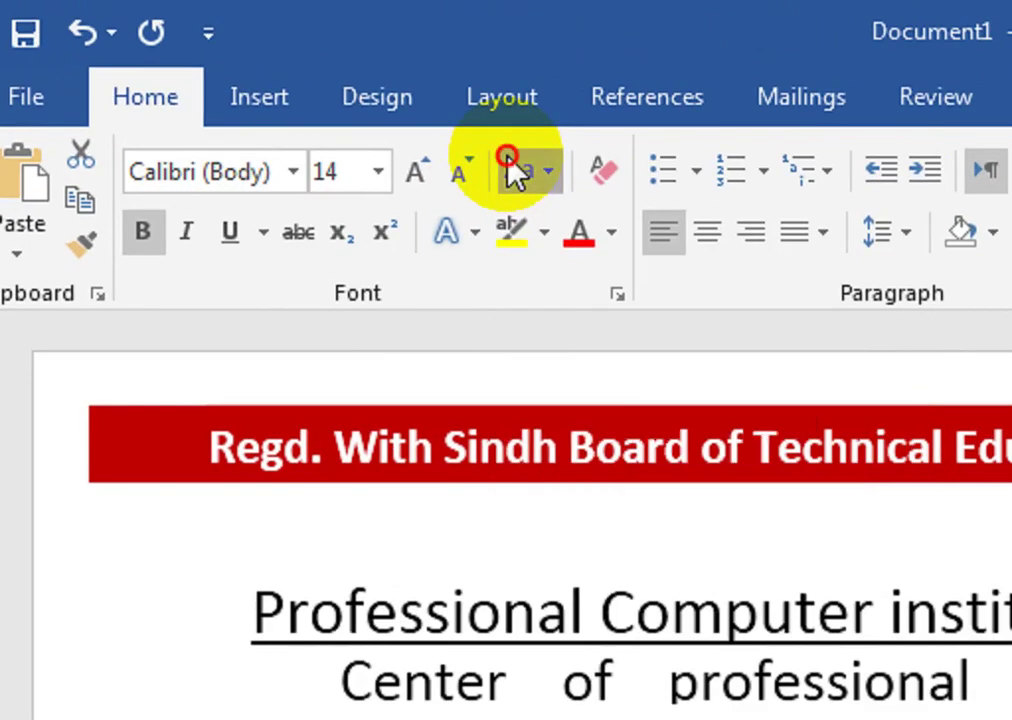
left_click(276, 86)
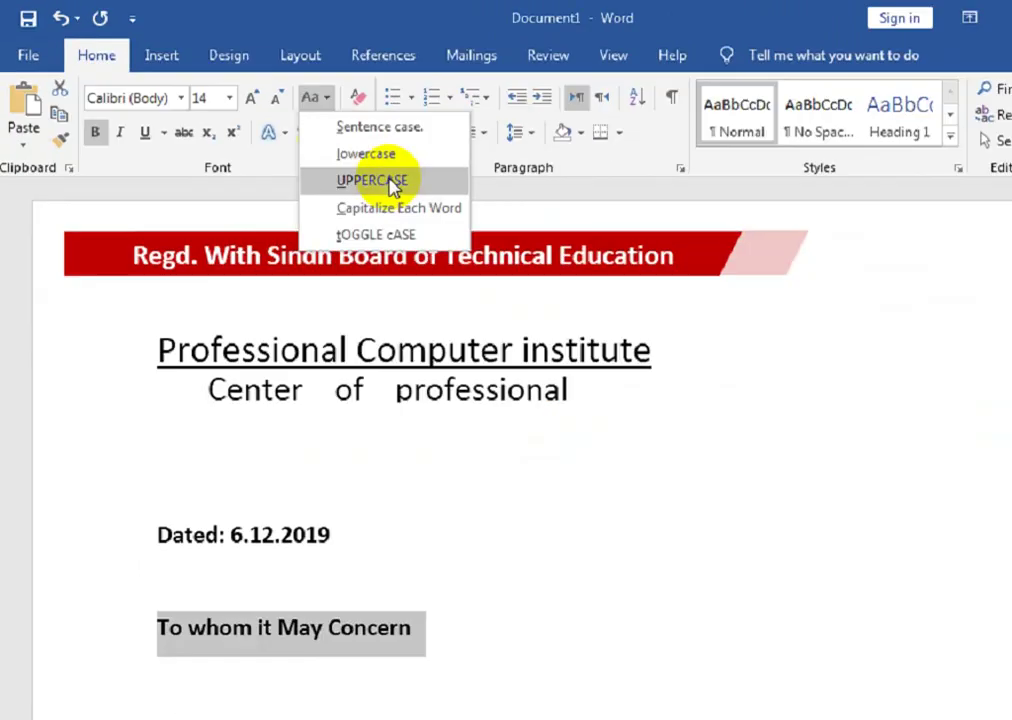
left_click(664, 320)
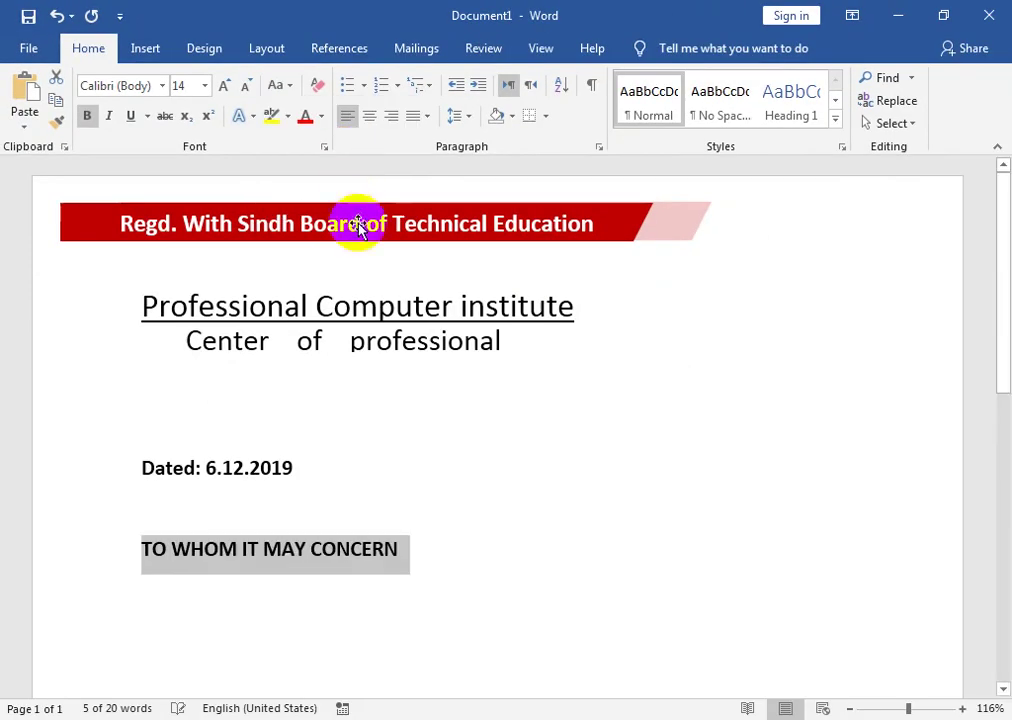
left_click(369, 120)
left_click(226, 88)
left_click(226, 88)
left_click(226, 88)
left_click(227, 88)
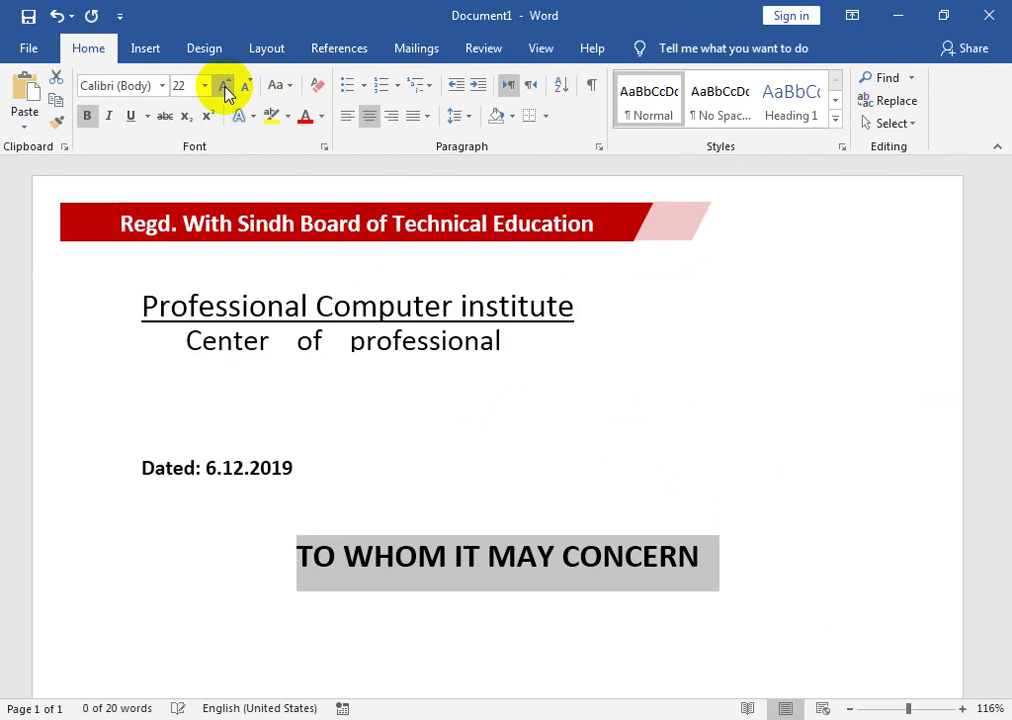
left_click(179, 441)
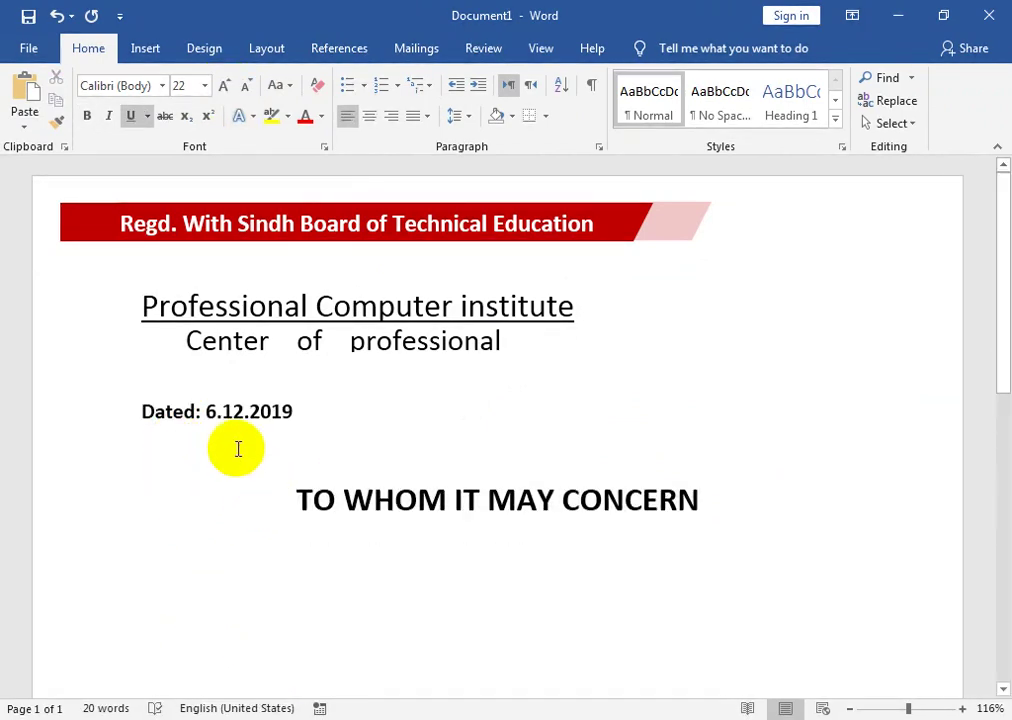
left_click(724, 550)
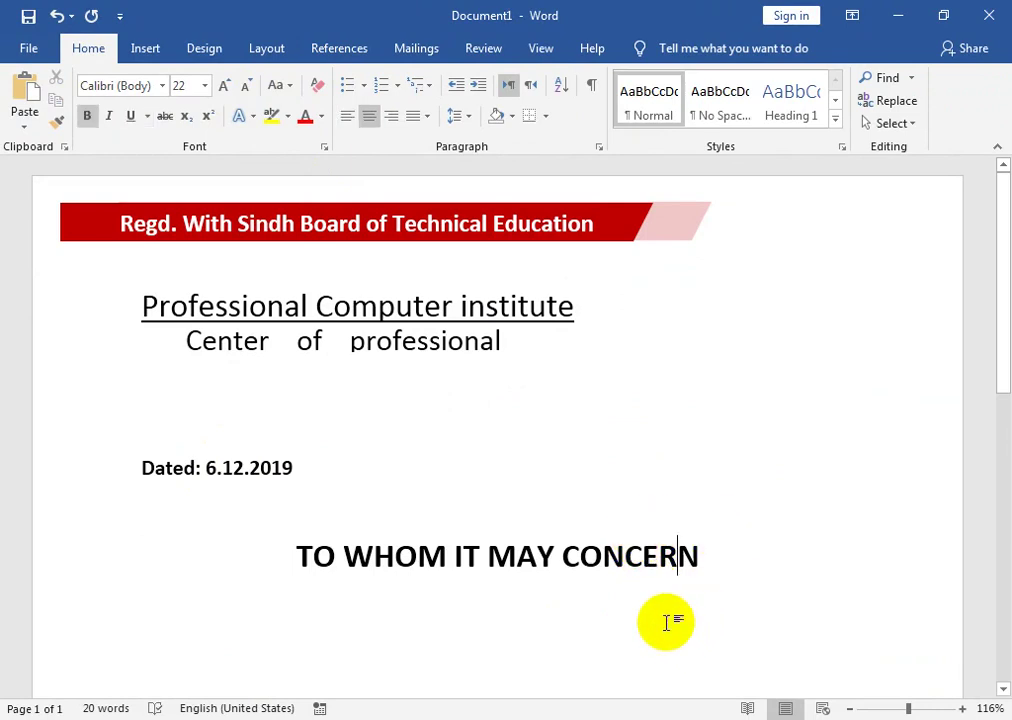
On the line under the heading, clear the formatting and type 'This is'.
key("BackSpace")
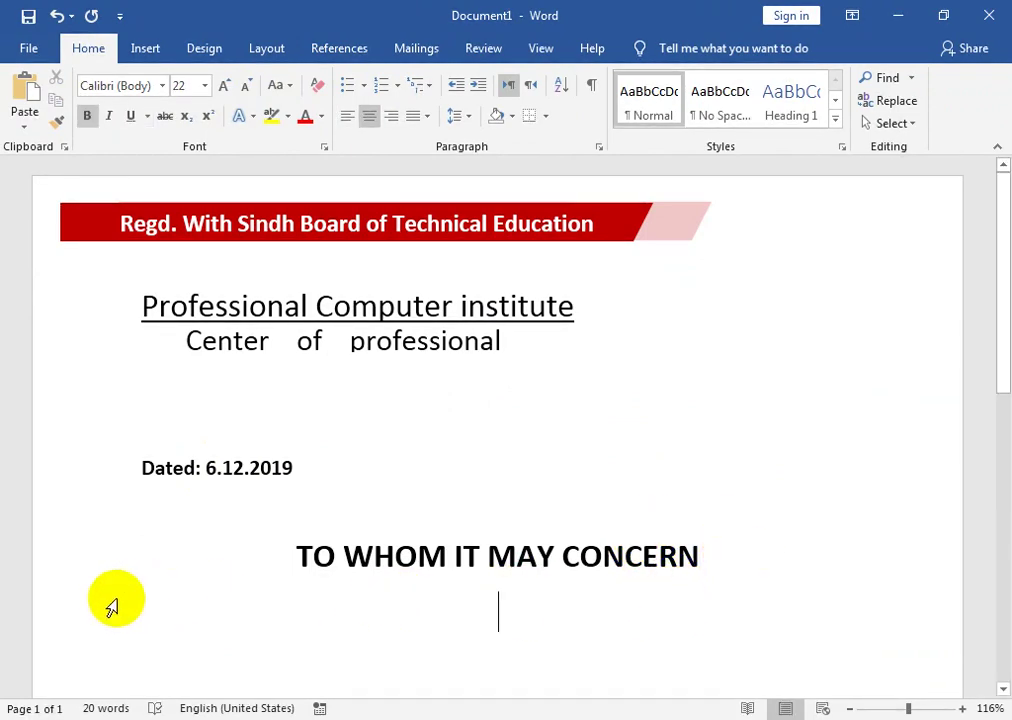
left_click_drag(488, 562, 503, 570)
left_click(495, 604)
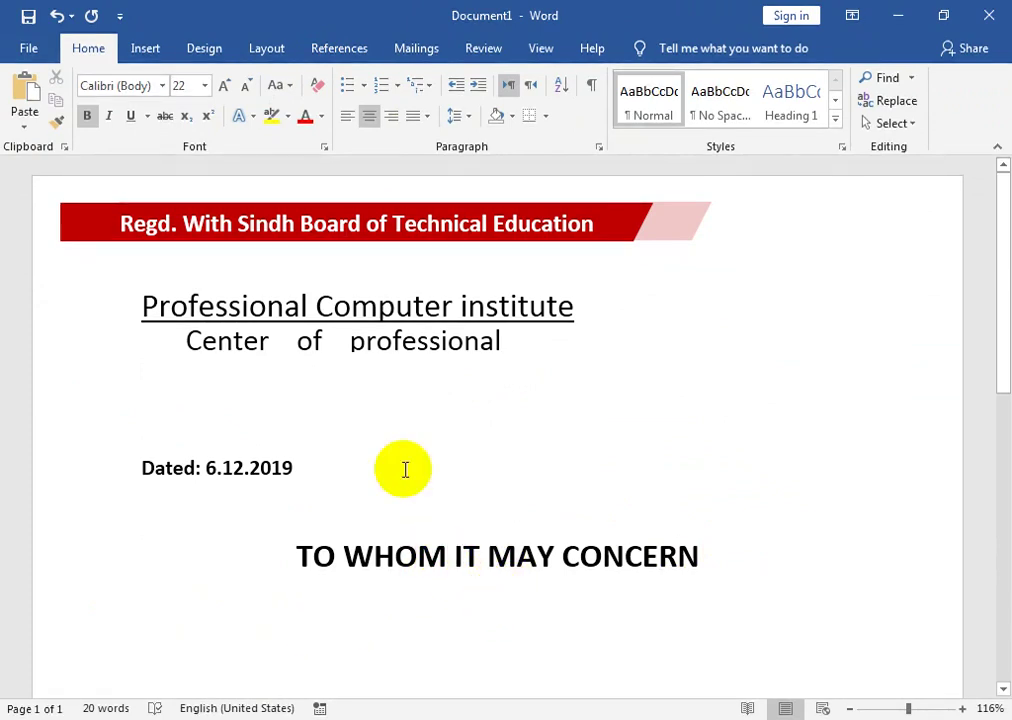
left_click(314, 92)
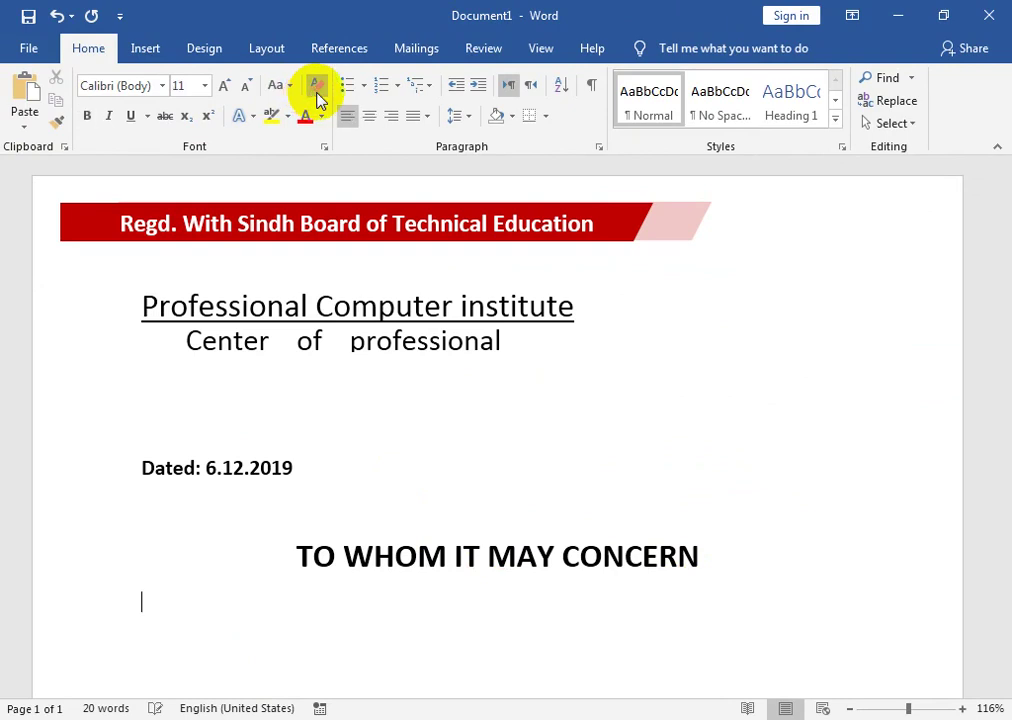
type("This is")
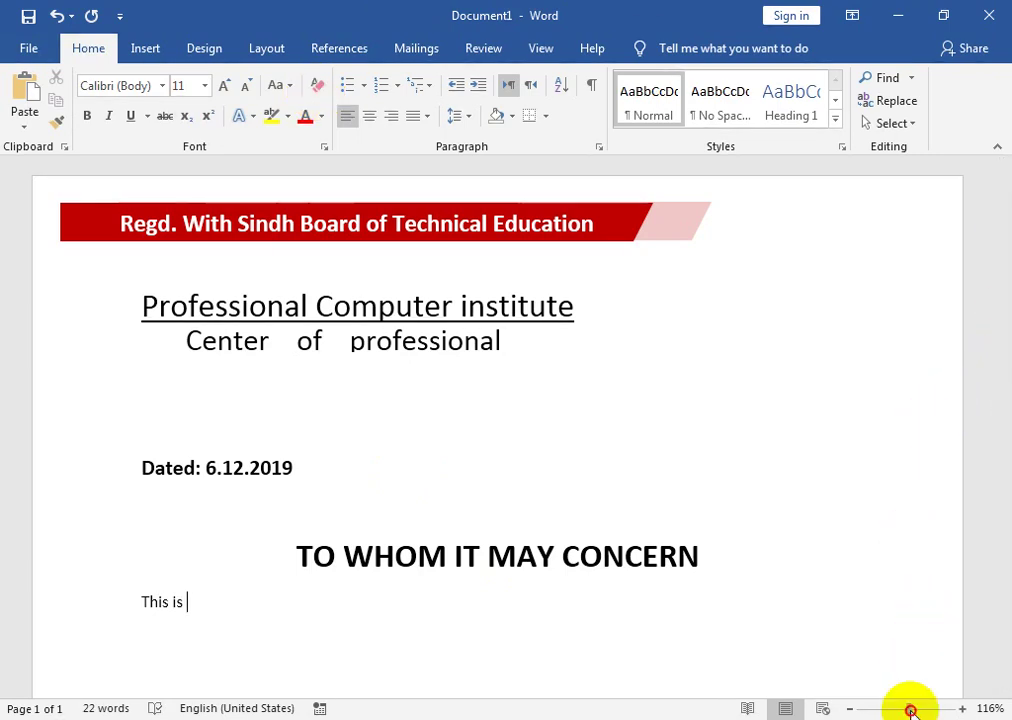
left_click_drag(910, 710, 925, 709)
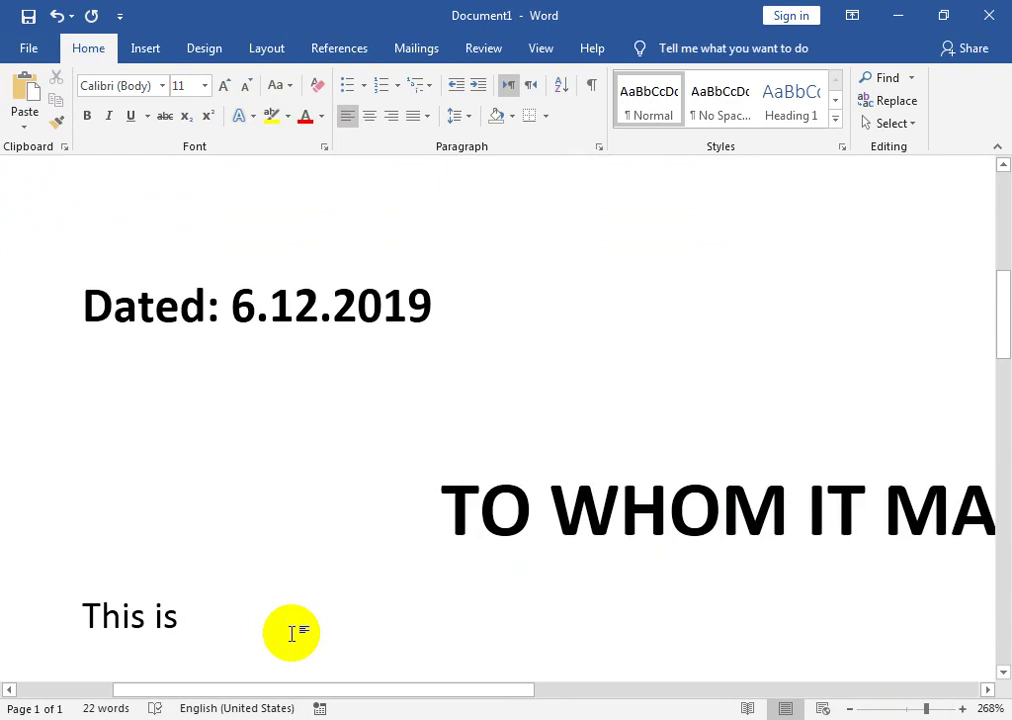
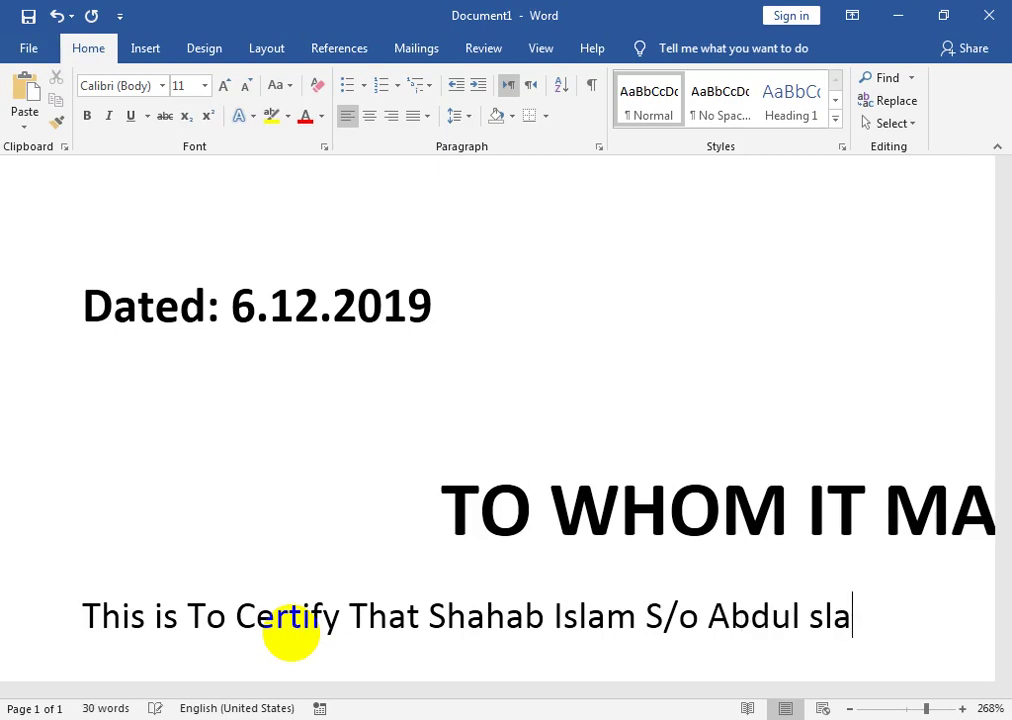
Type the certification with the employee's name, S/o father's name and CNIC number, ending 'Have worked in this'.
key("BackSpace")
key("BackSpace")
key("BackSpace")
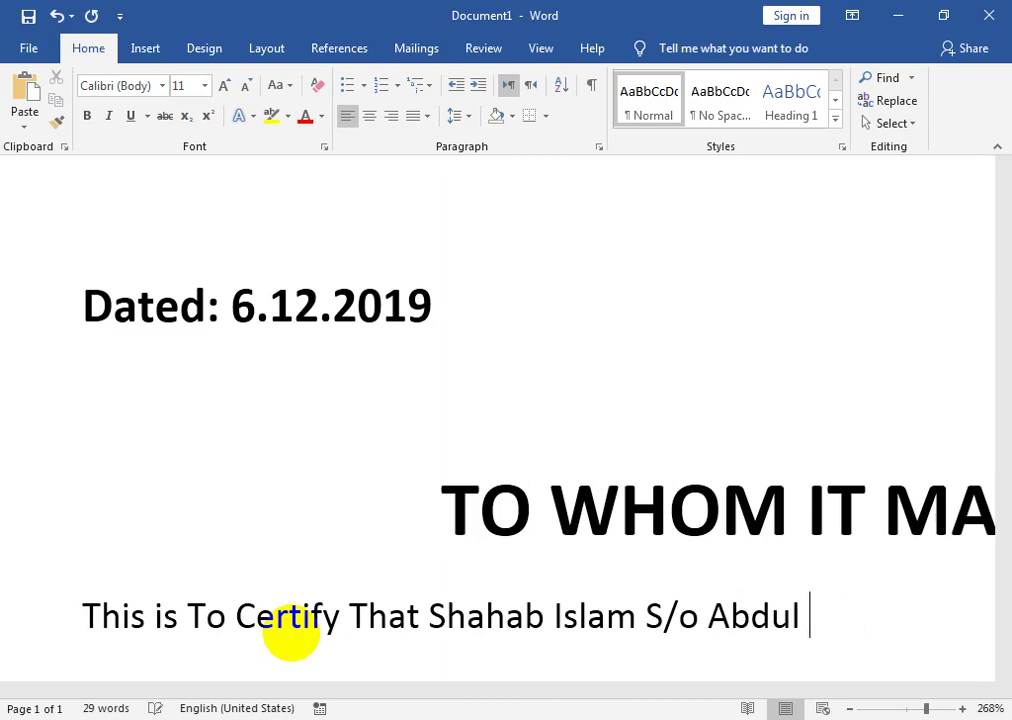
key("BackSpace")
key("BackSpace")
key("BackSpace")
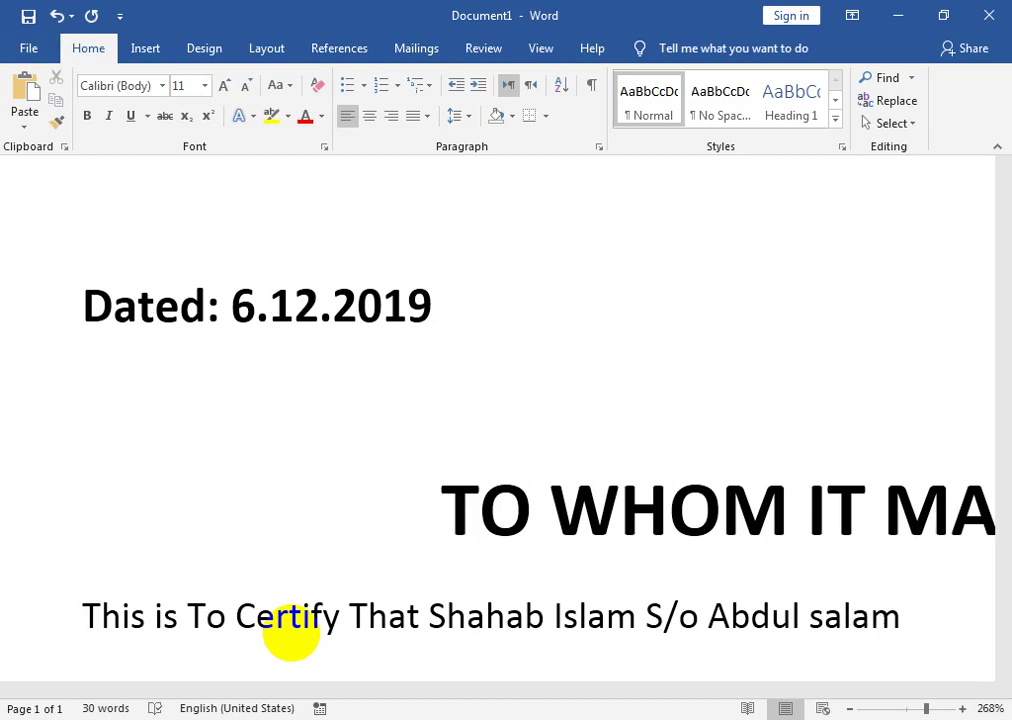
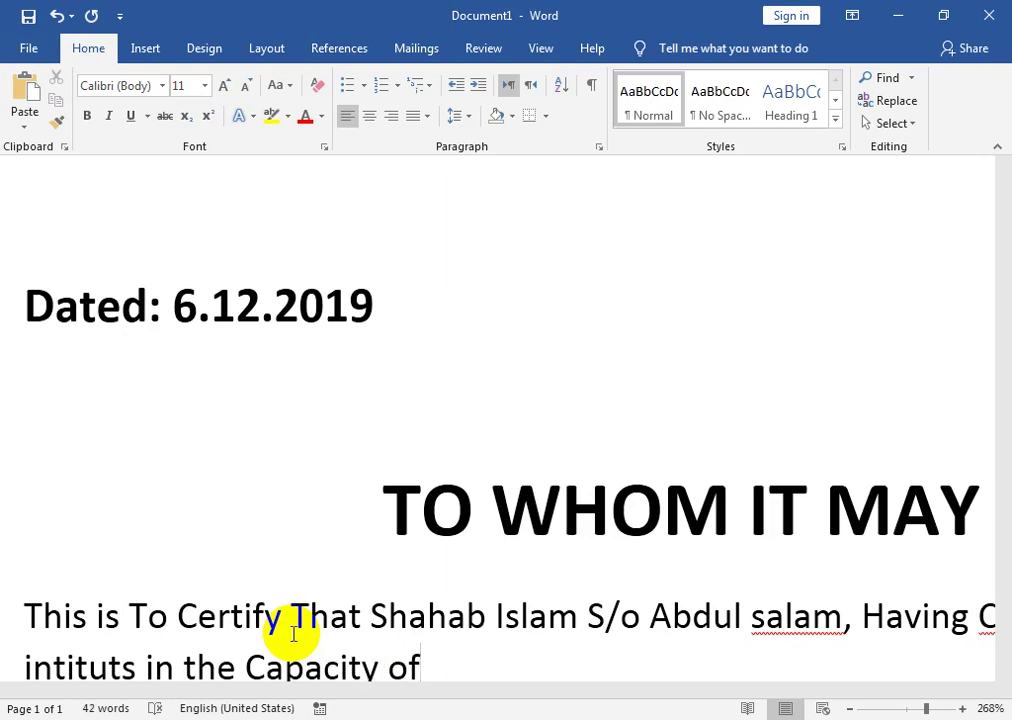
Continue the sentence as Graphic Teacher during the period May 2011 To June 201, fixing typos.
key("BackSpace")
key("BackSpace")
type("Graphic")
key("BackSpace")
type("c Teacher")
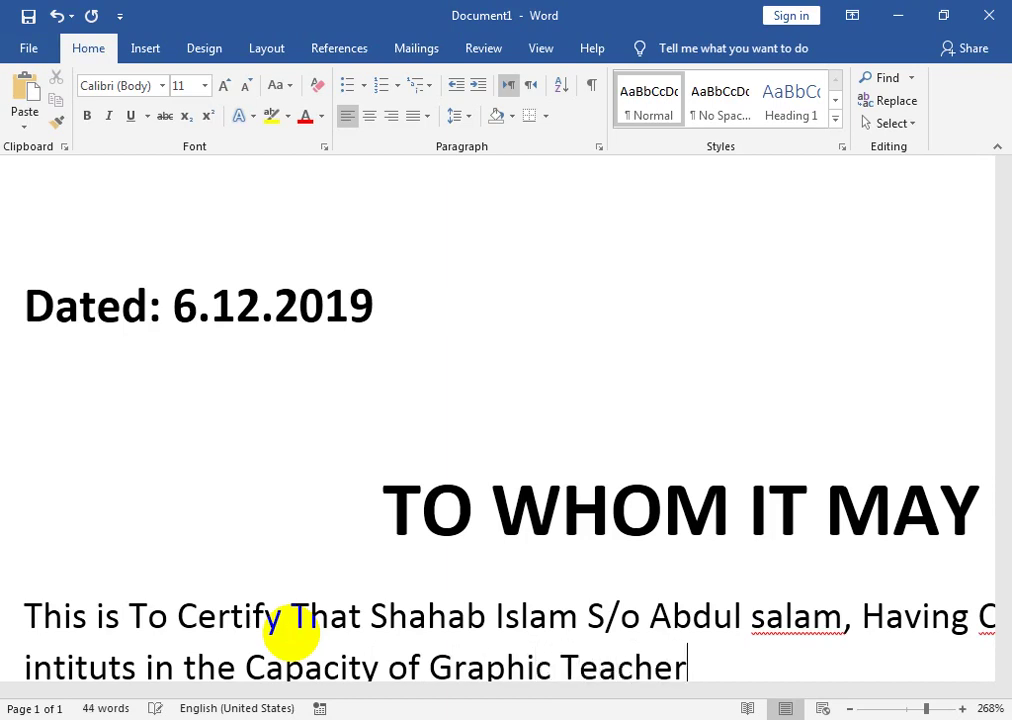
type(" Du")
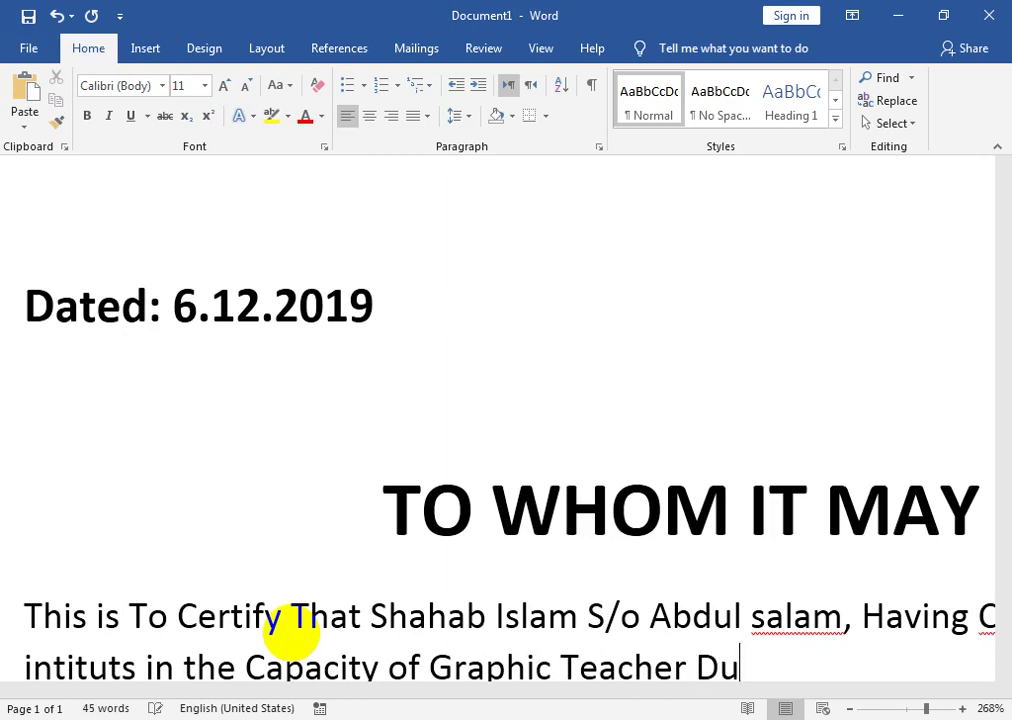
type("ring The Period May ")
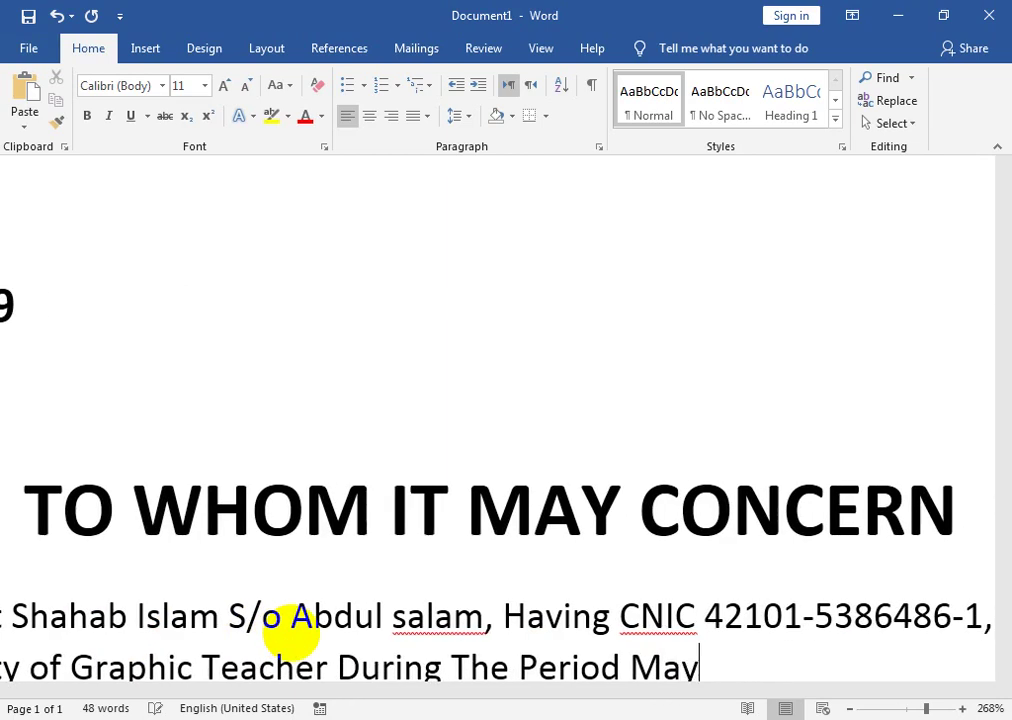
type("2011")
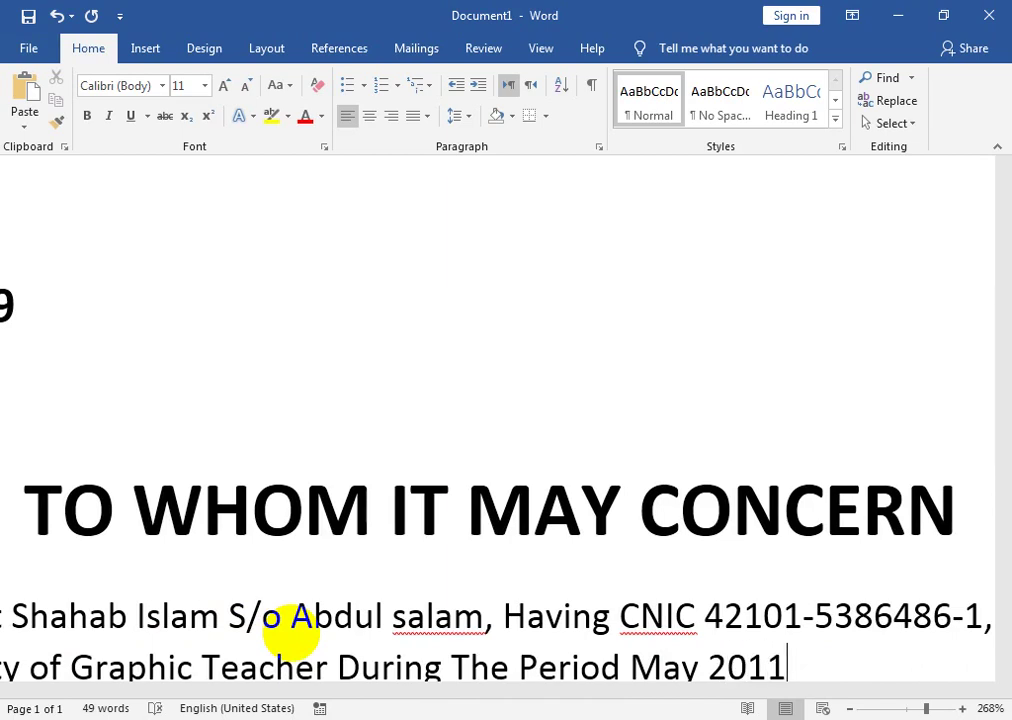
type(" To 20")
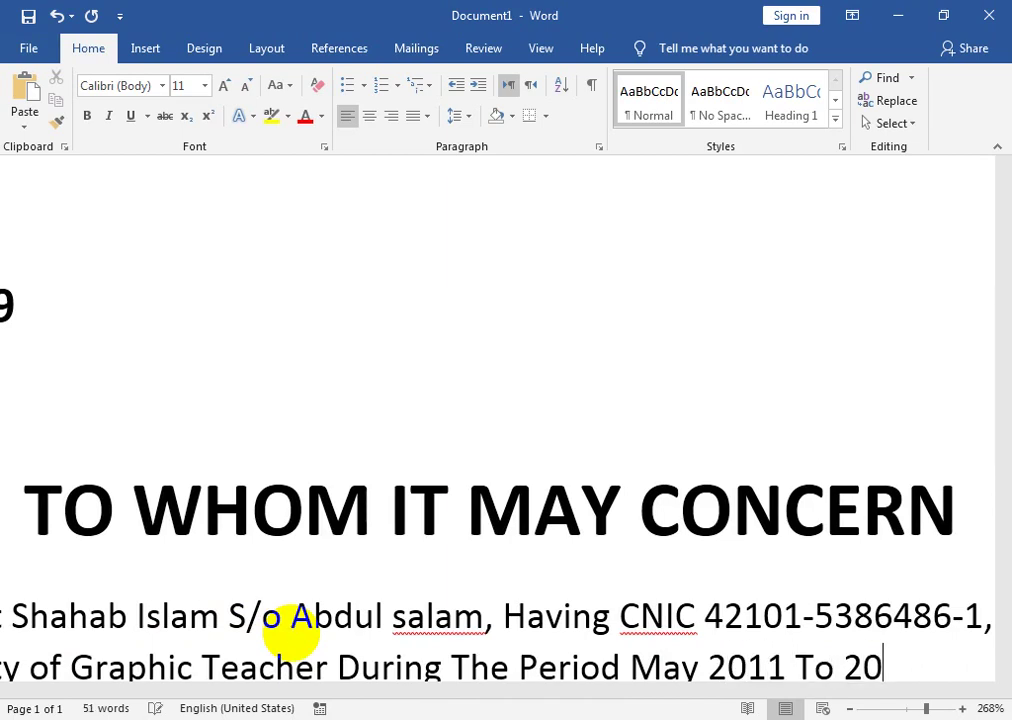
type("19")
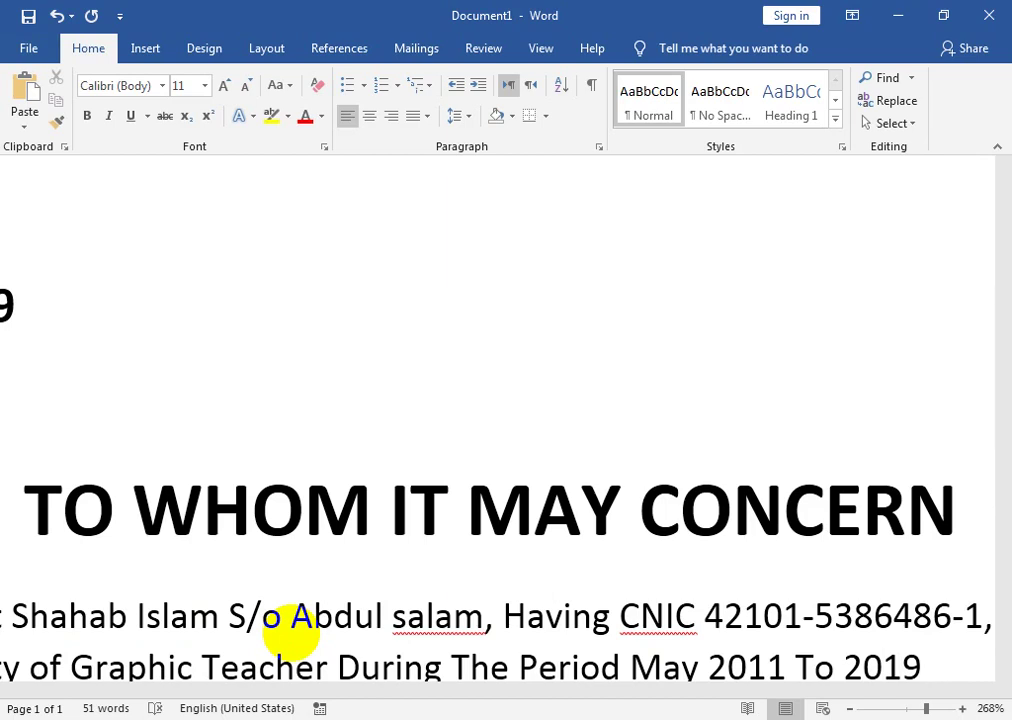
key("BackSpace")
key("BackSpace")
key("BackSpace")
key("BackSpace")
key("BackSpace")
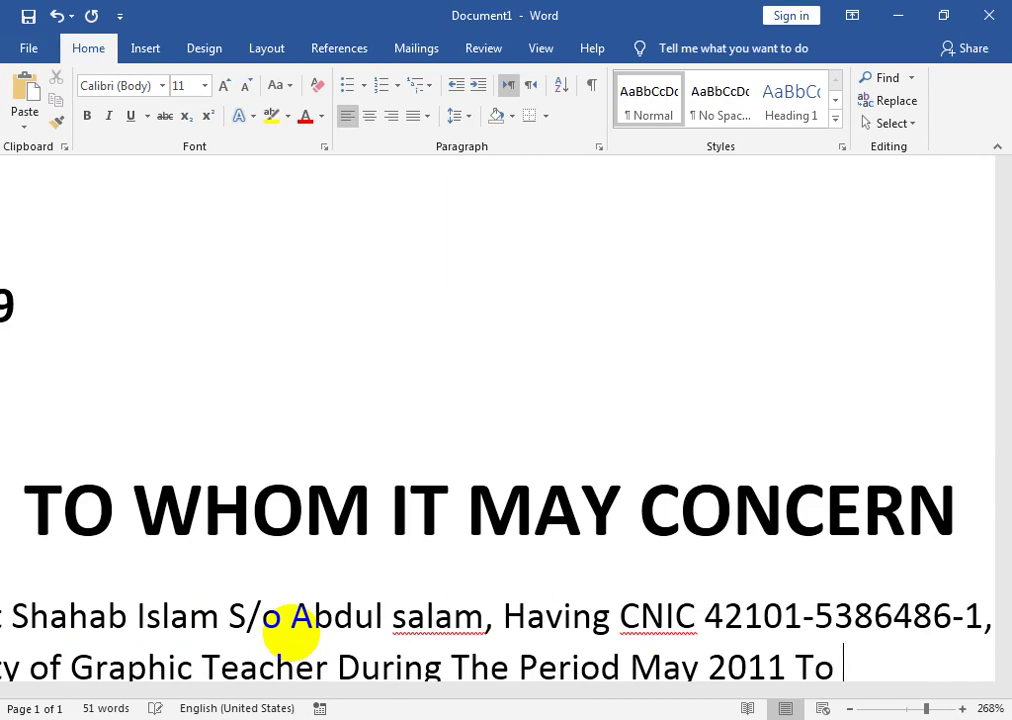
type("June ")
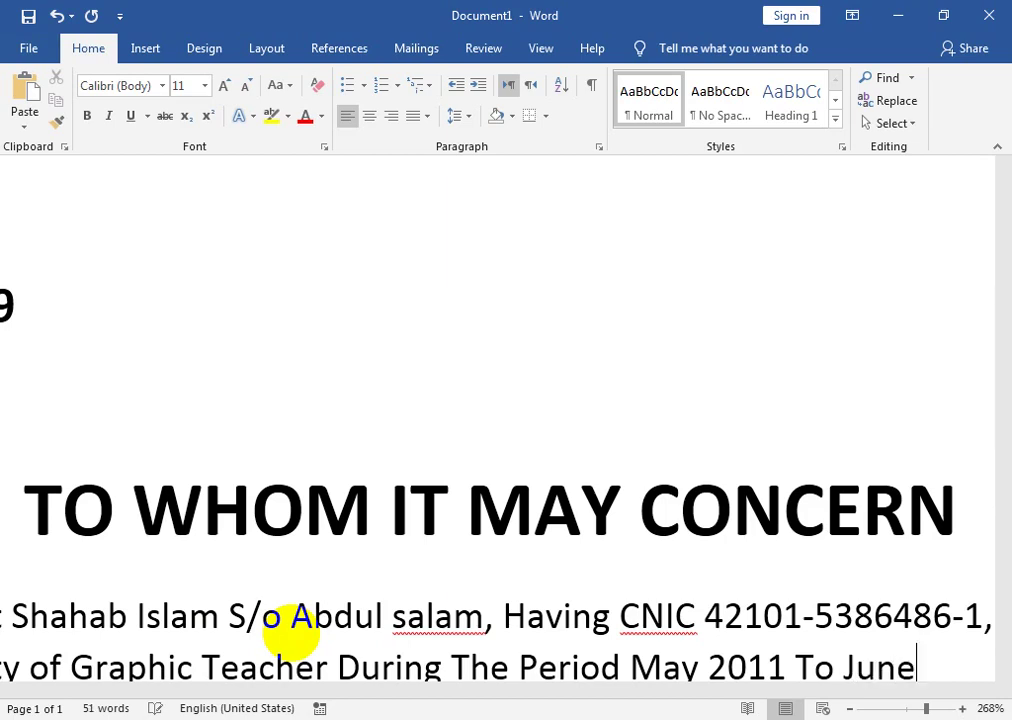
type("20189")
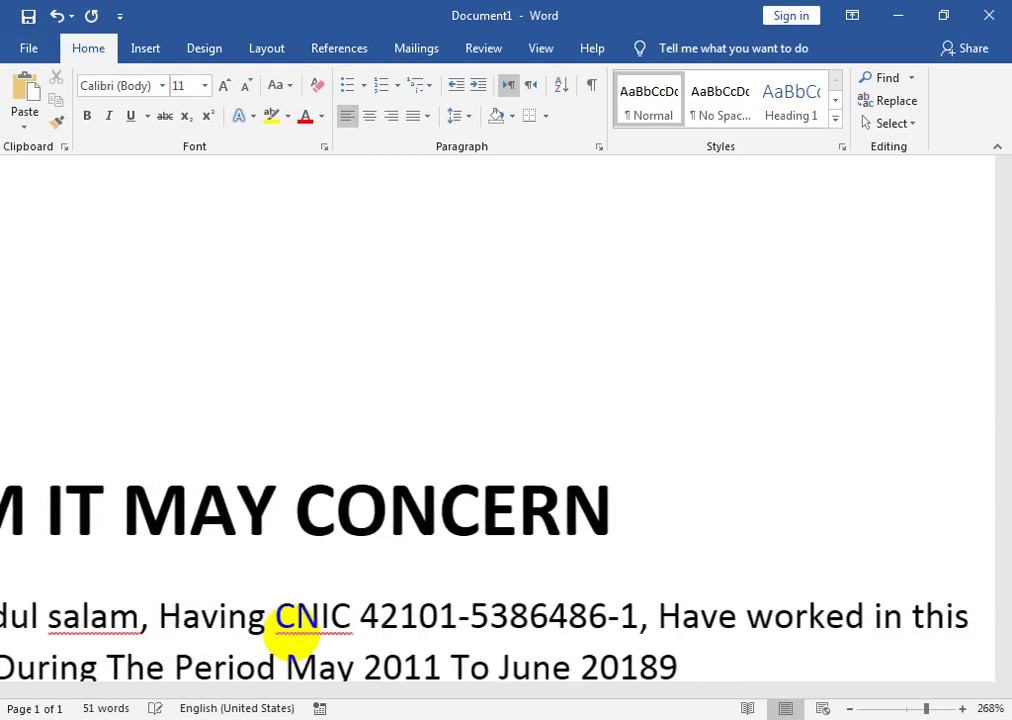
key("BackSpace")
key("BackSpace")
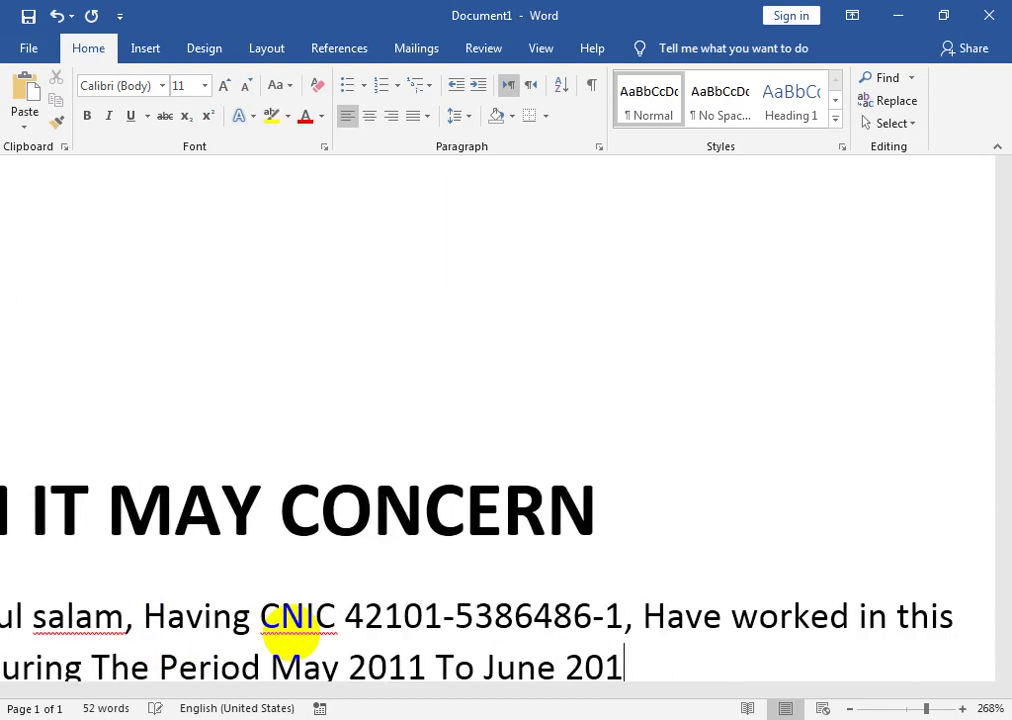
Finish the year as 2019, then add 'We are Satisfied with his Performance and ability.' with blank lines below.
type("9")
type(".")
key("Return")
key("Return")
type("W")
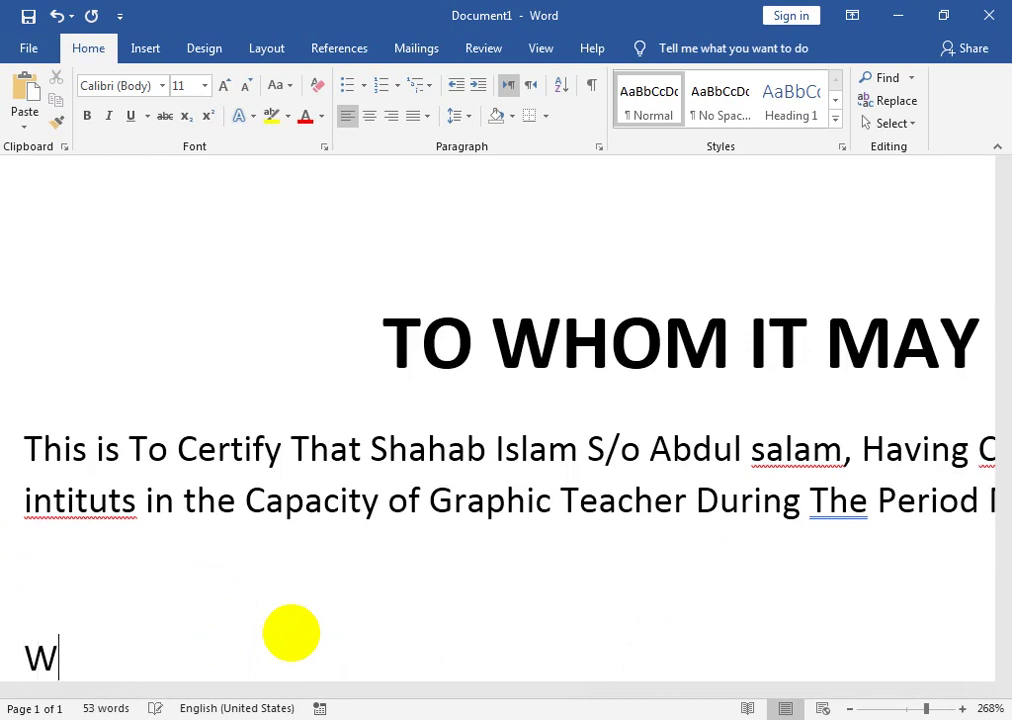
type("e are ")
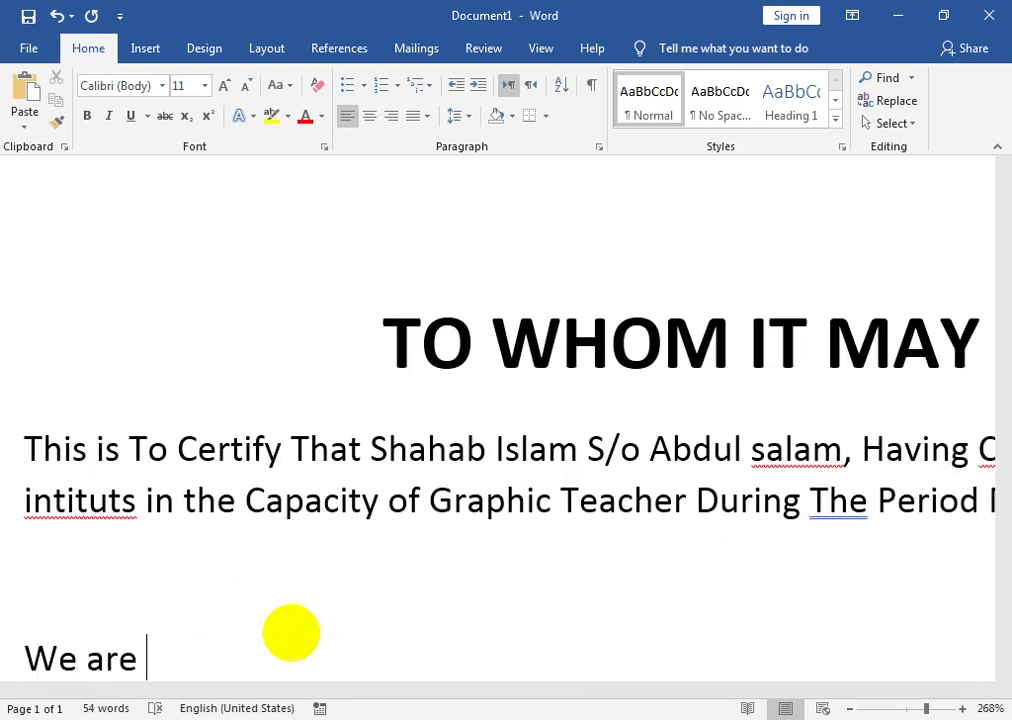
type("Satis")
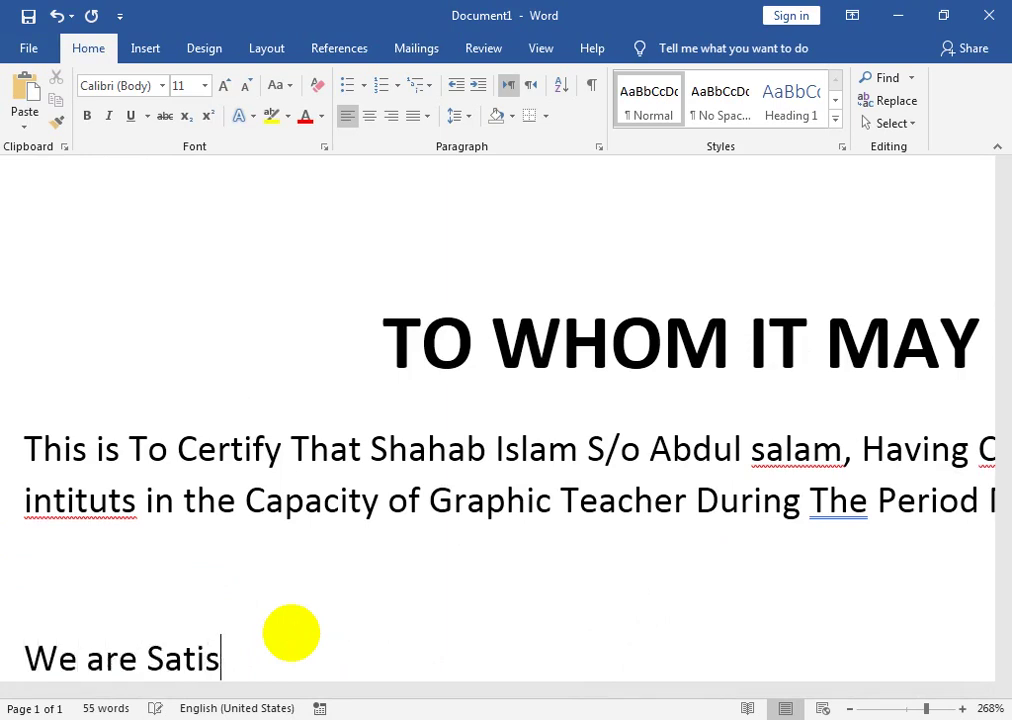
type("fied")
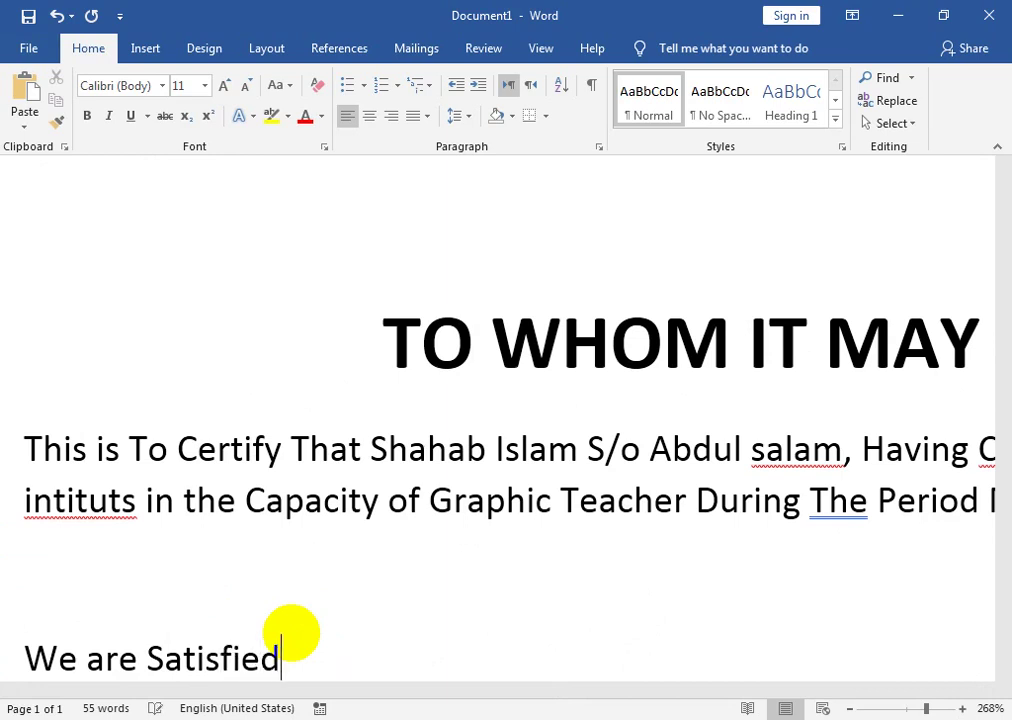
type(" wi")
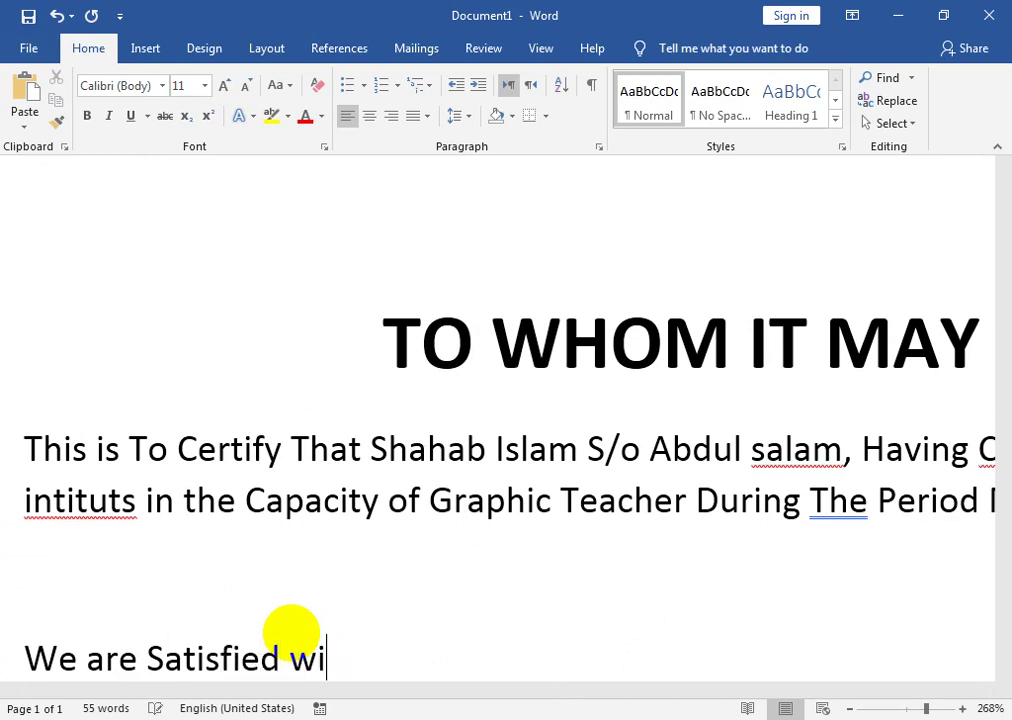
type("th his")
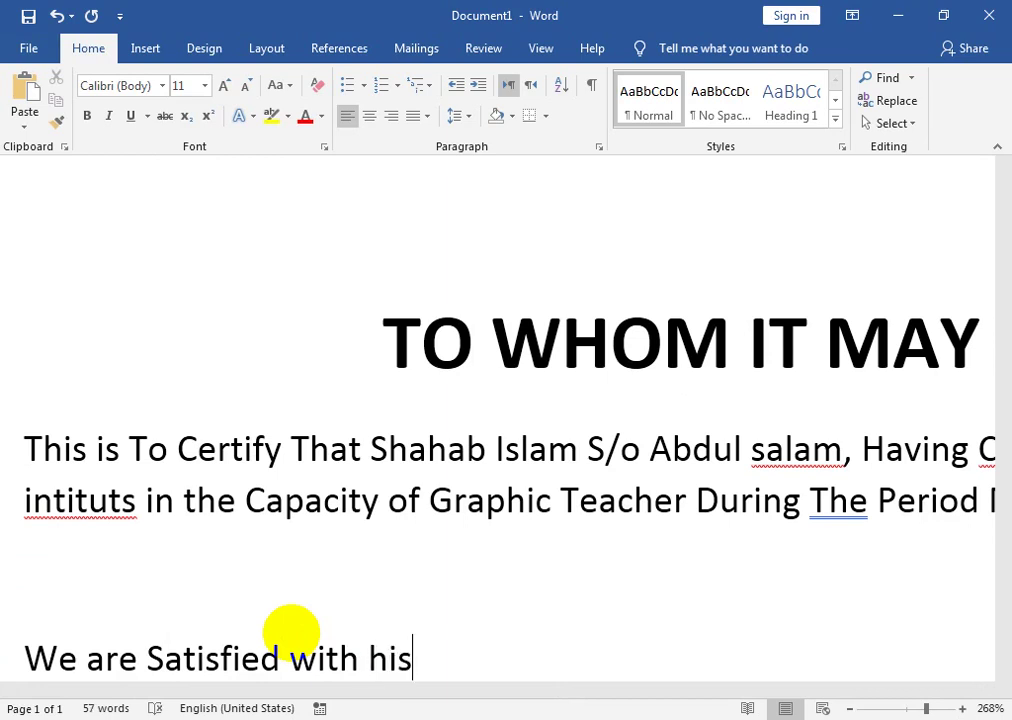
type(" Perfomance")
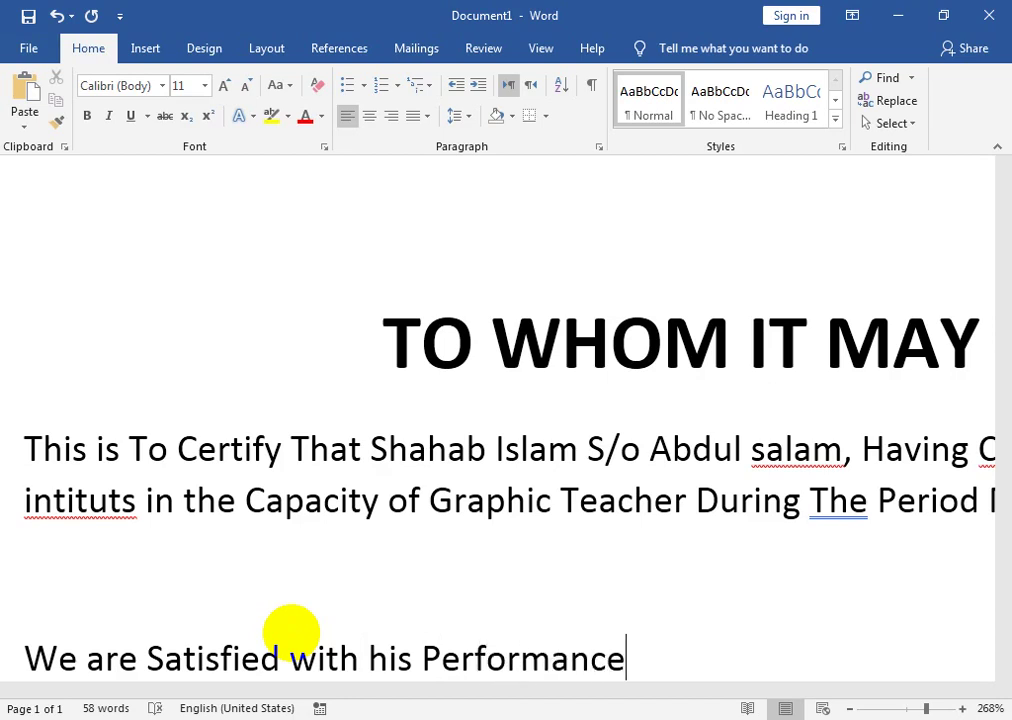
type(" abs")
key("BackSpace")
key("BackSpace")
type("nd ")
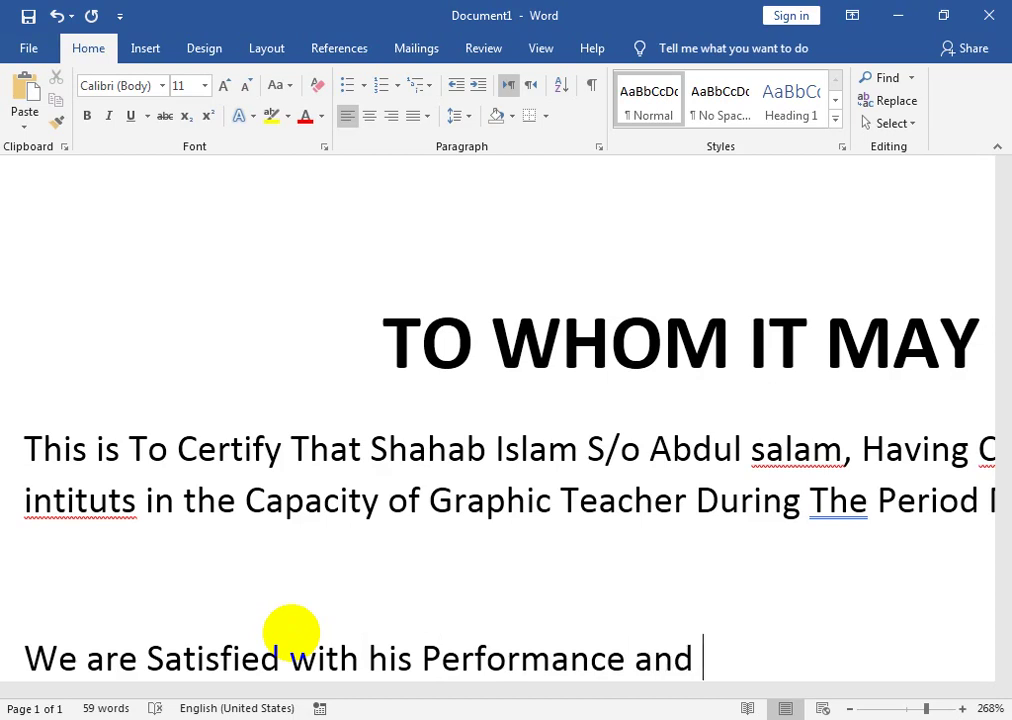
type("abili")
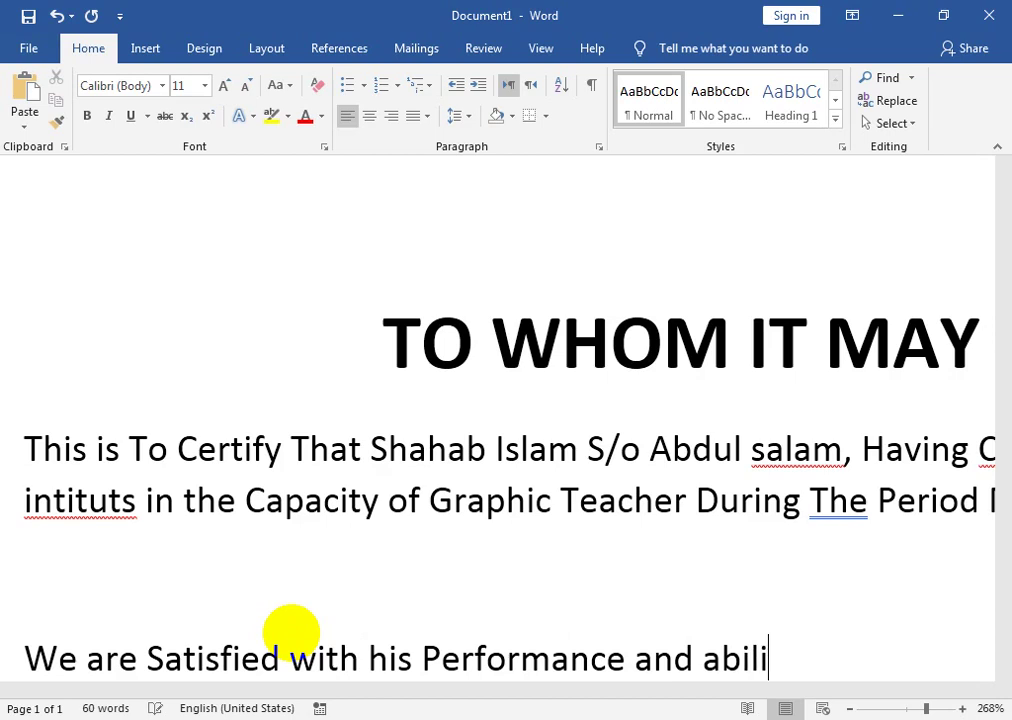
type("ty.")
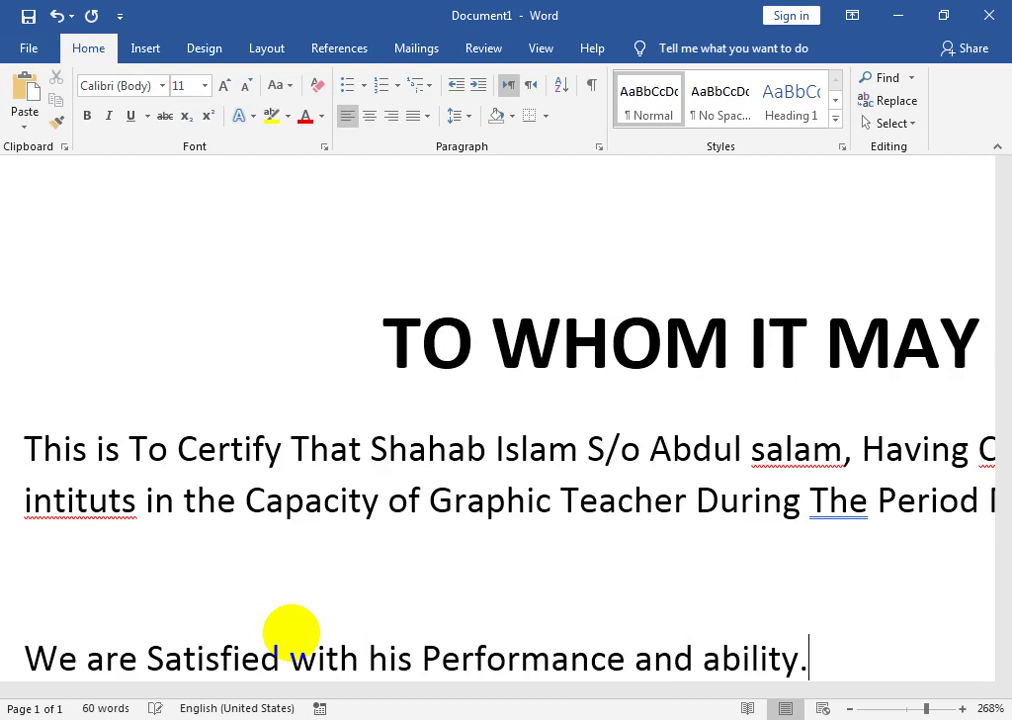
key("Return")
key("Return")
key("Return")
key("Return")
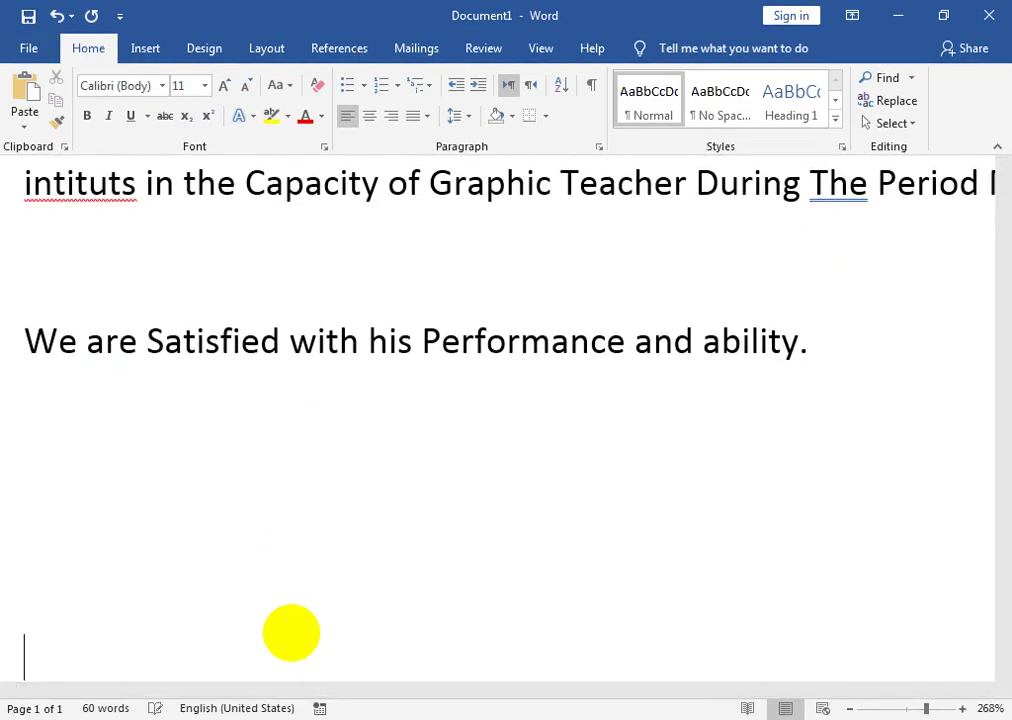
key("Return")
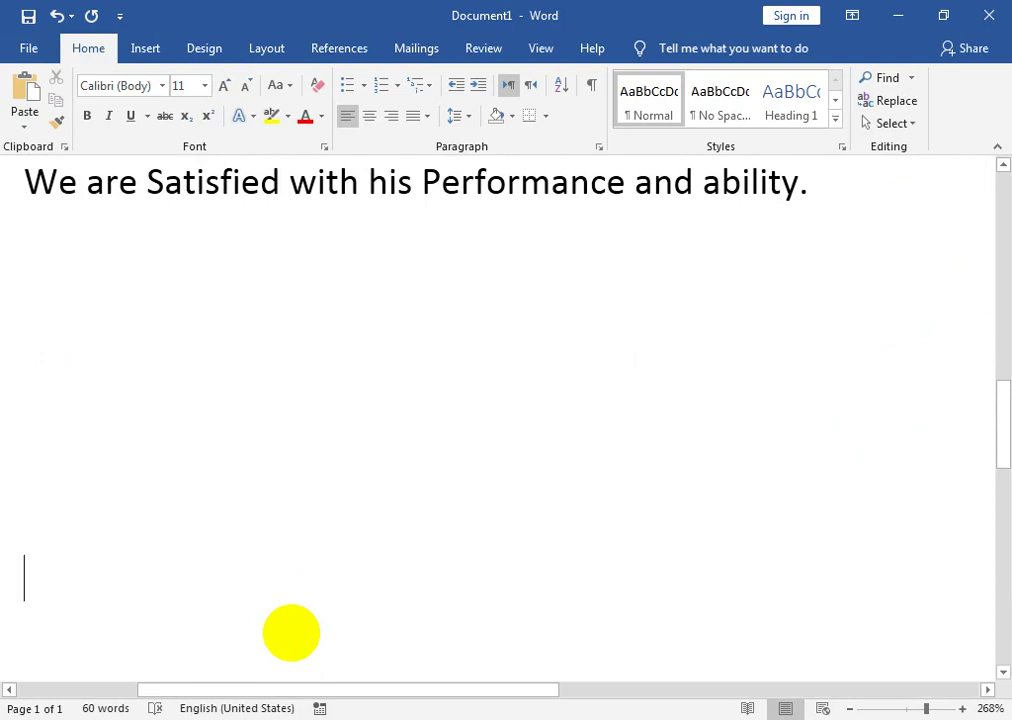
Type the signatory's name in capital letters.
type("gh")
key("BackSpace")
key("BackSpace")
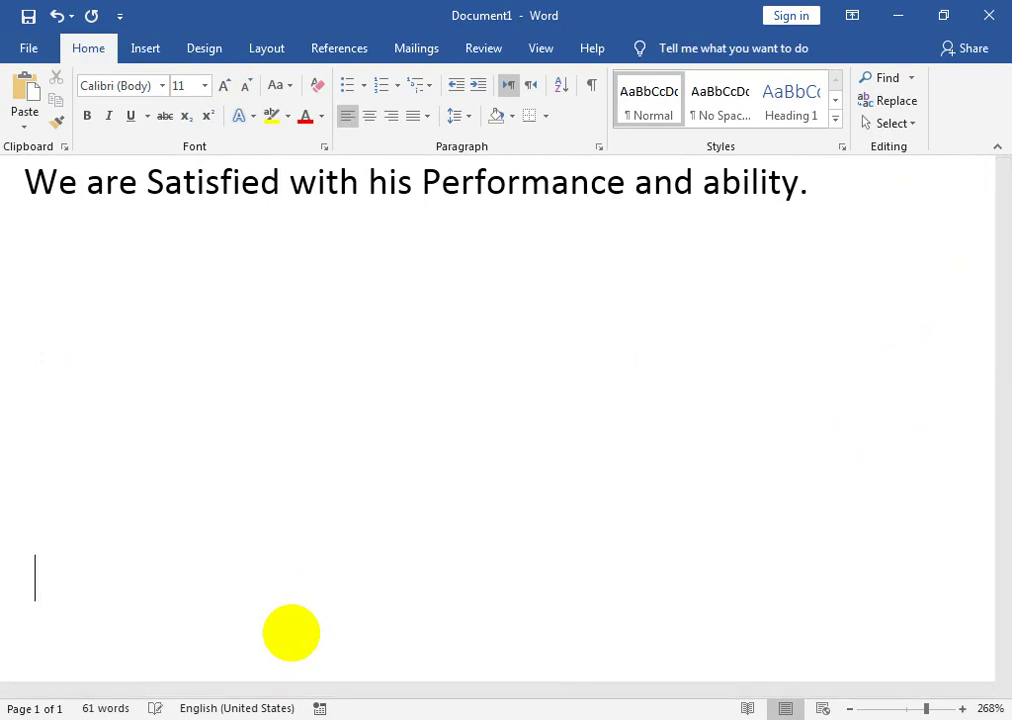
type("HU")
key("BackSpace")
key("BackSpace")
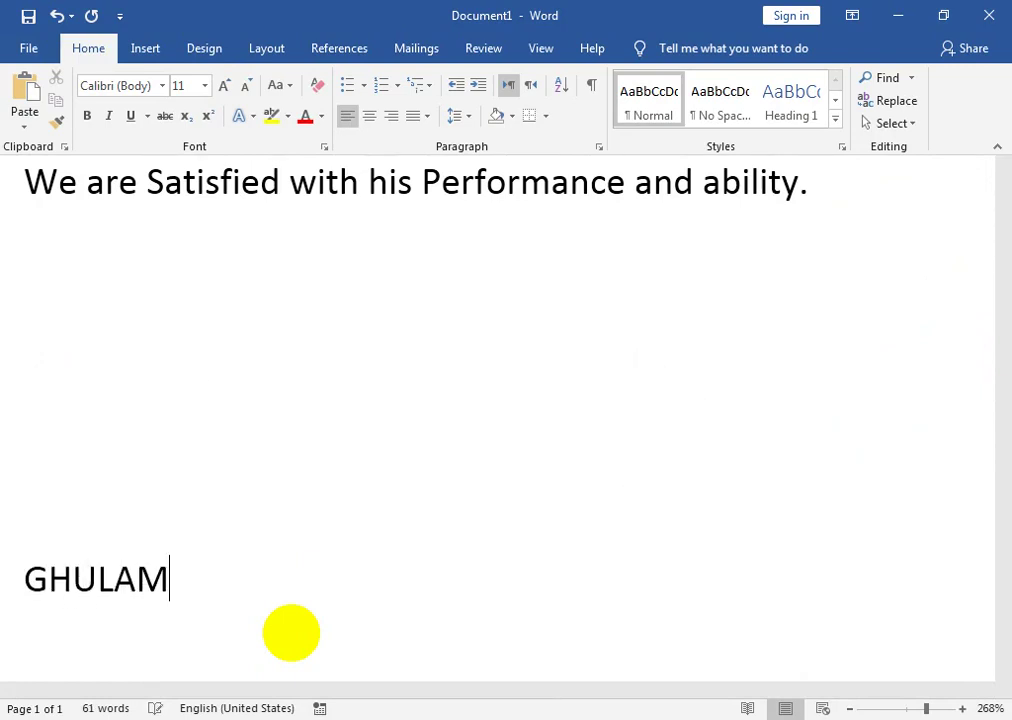
Add the title '(Administrator)' on the line beneath the name.
key("Return")
key("BackSpace")
key("Return")
type("(a")
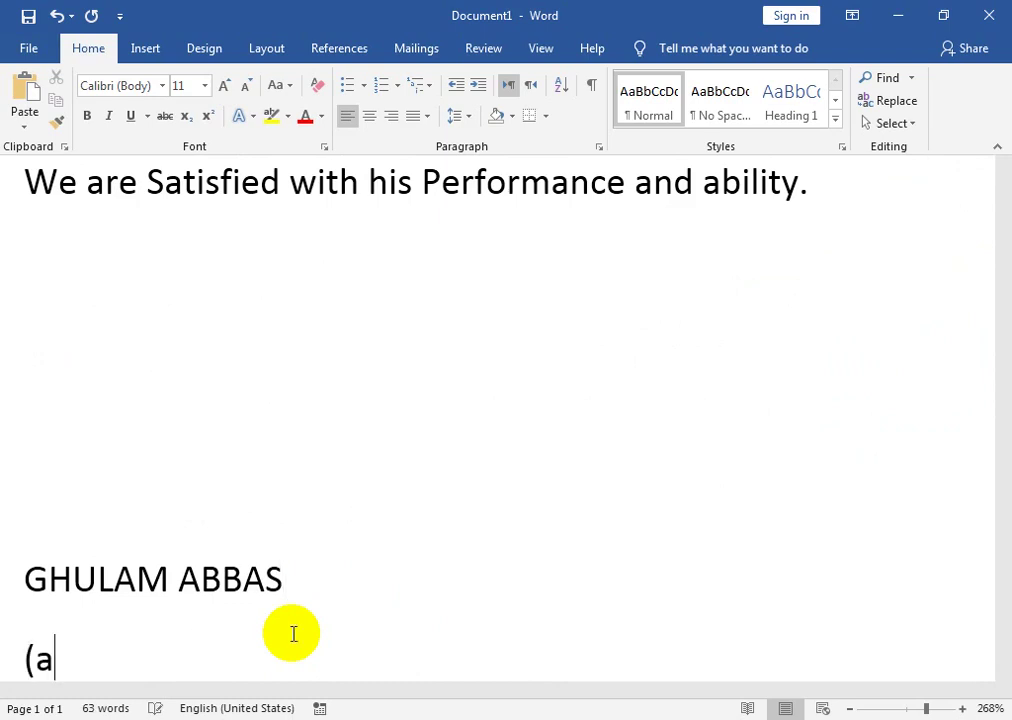
key("BackSpace")
type("aDMII")
key("BackSpace")
type("NI")
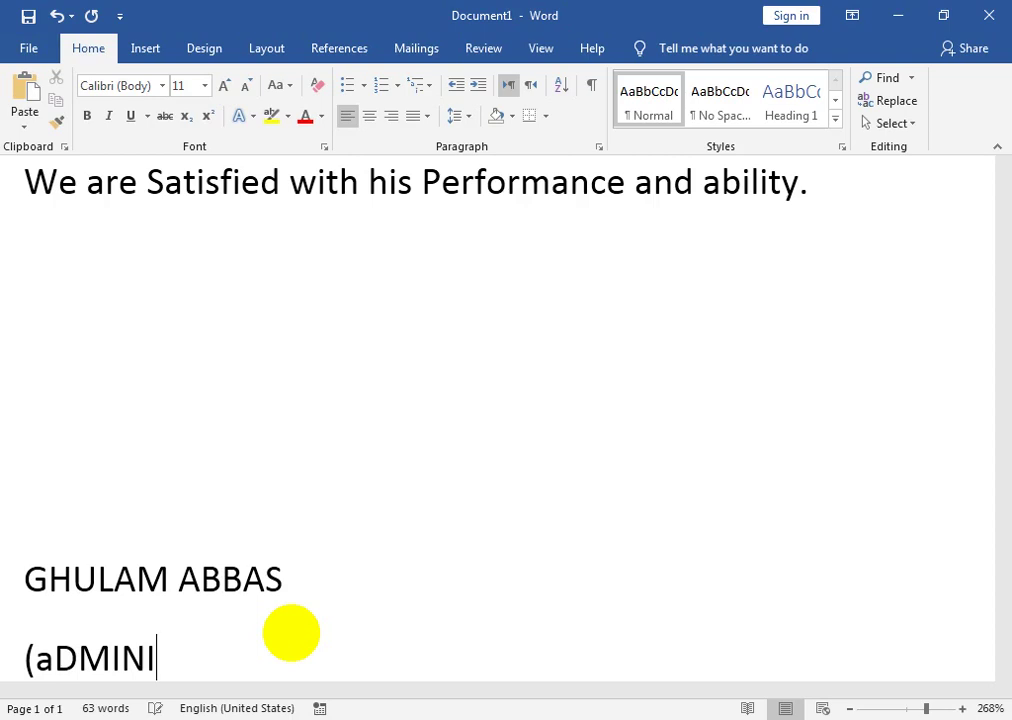
type("S")
type("TRATOR")
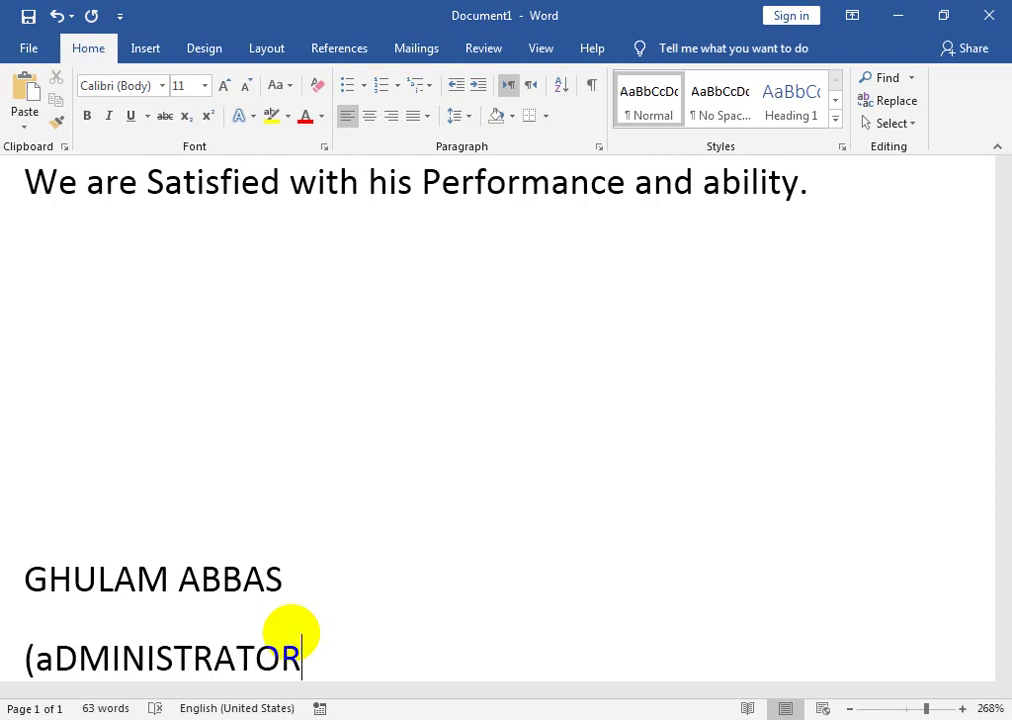
type(")")
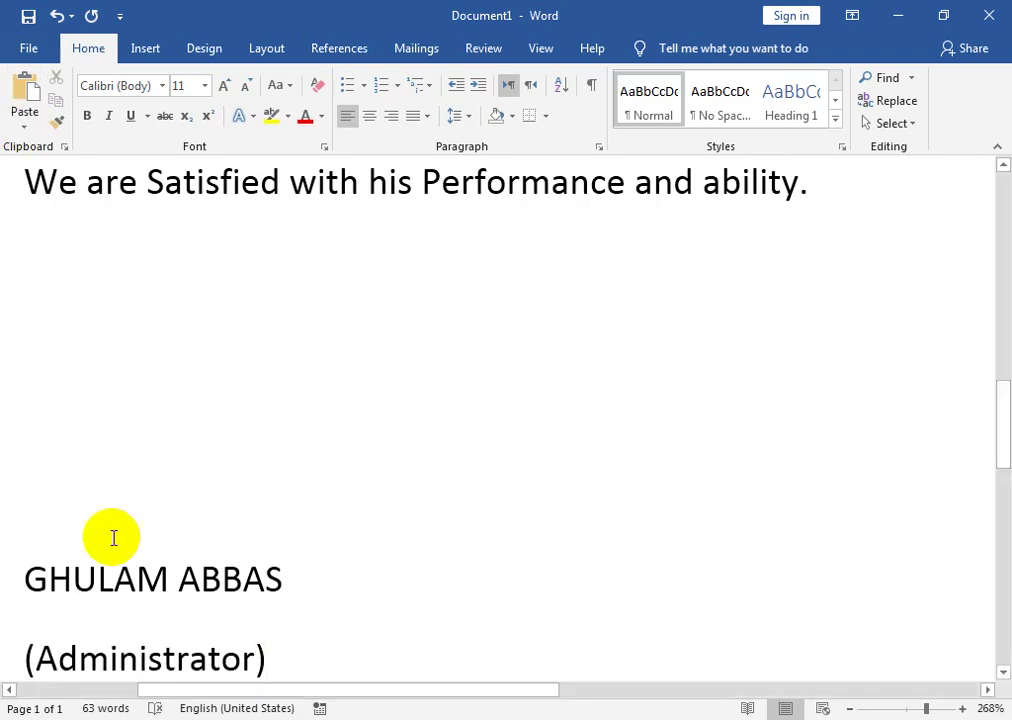
Draw a straight horizontal line just above the signatory's name.
left_click(113, 538)
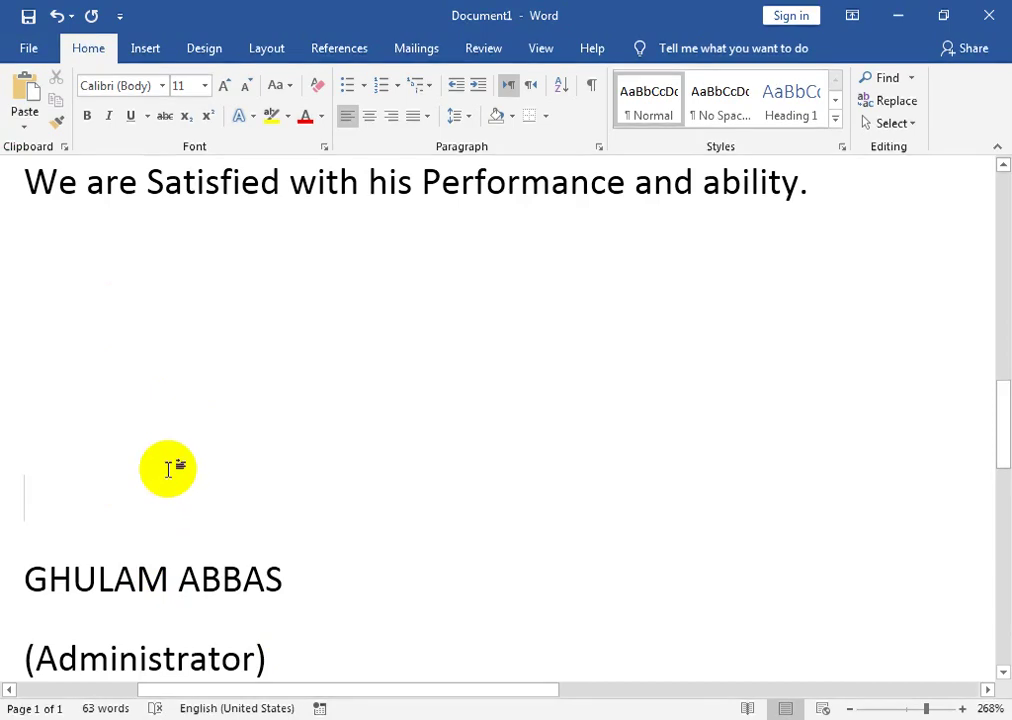
left_click(147, 56)
left_click(138, 124)
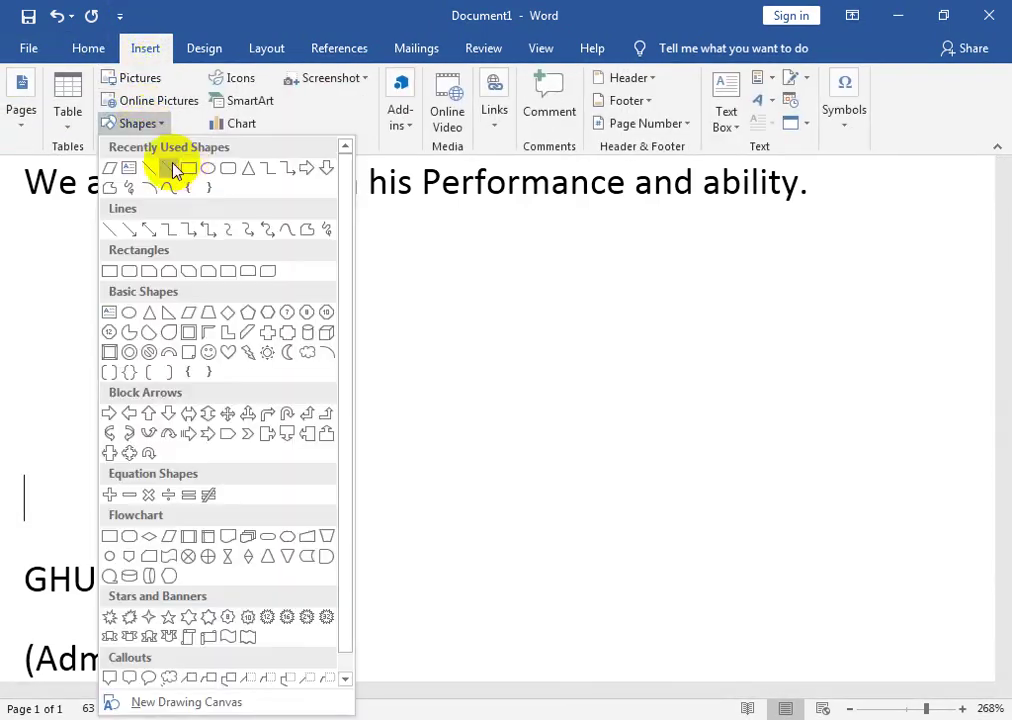
left_click(155, 172)
left_click_drag(33, 547, 282, 547)
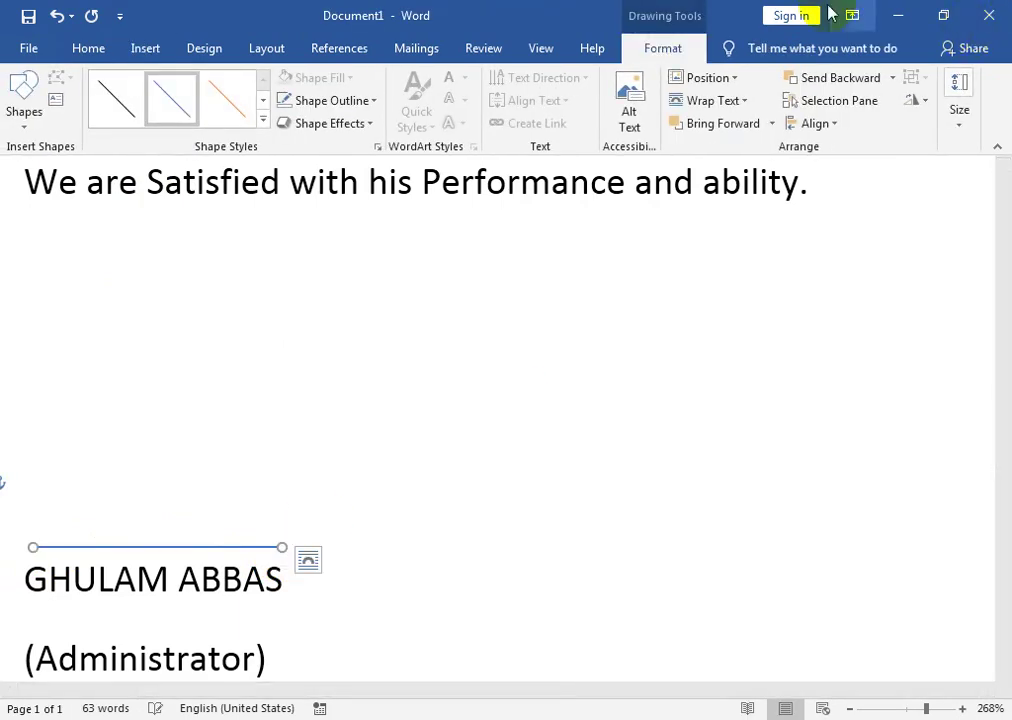
Make the signature line black with a 1 pt outline weight.
left_click(357, 106)
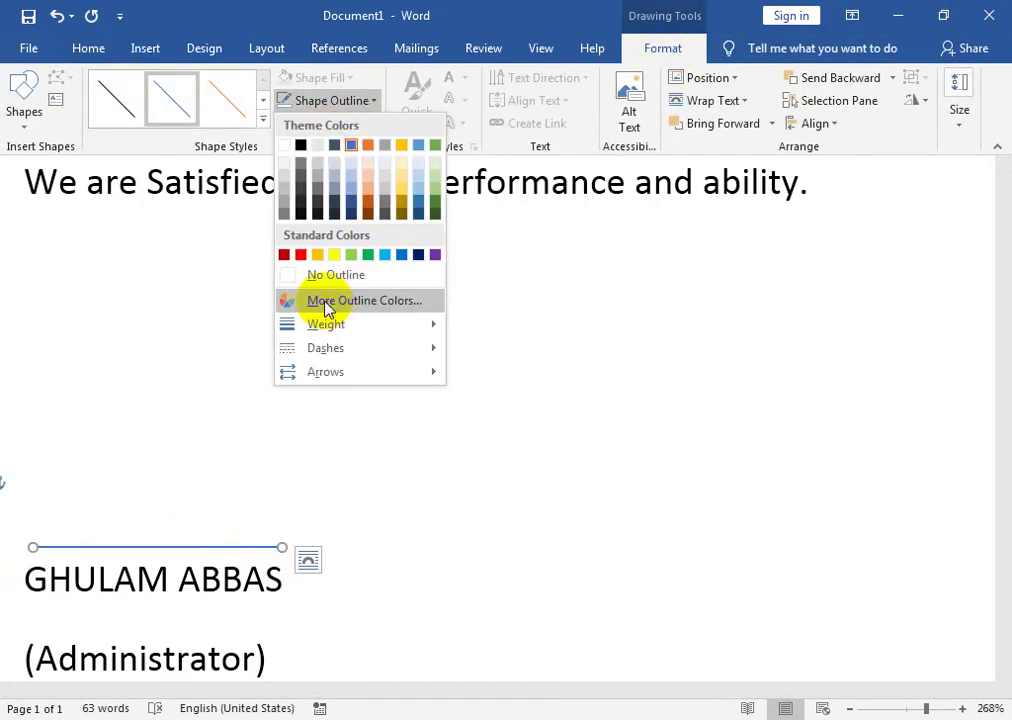
left_click(296, 143)
left_click(373, 104)
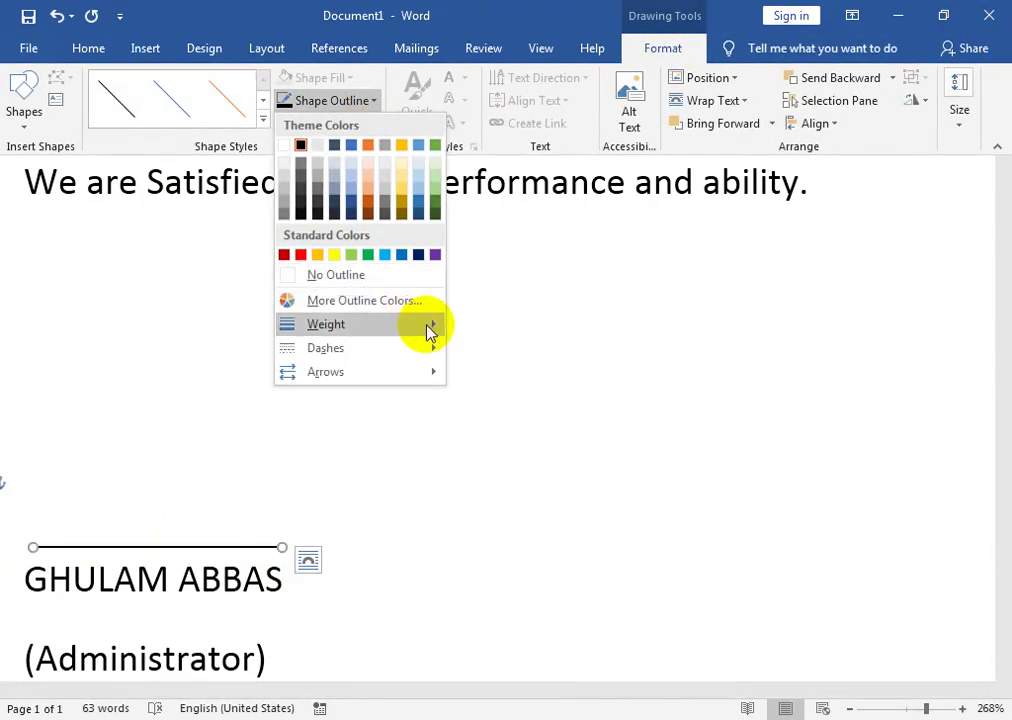
mouse_move(430, 326)
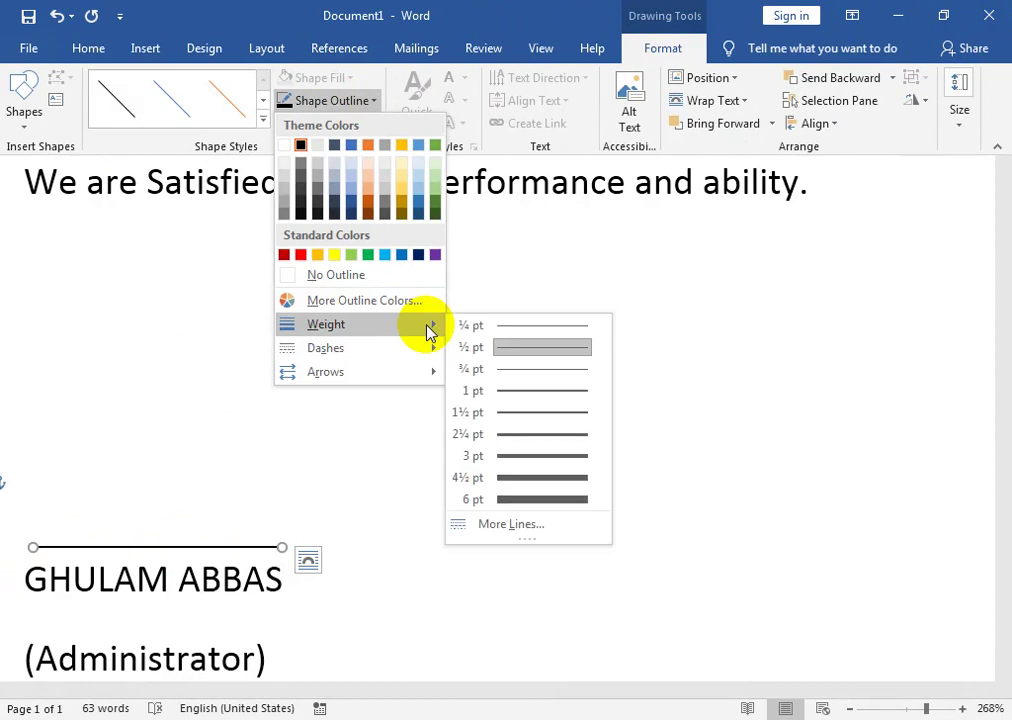
left_click(558, 392)
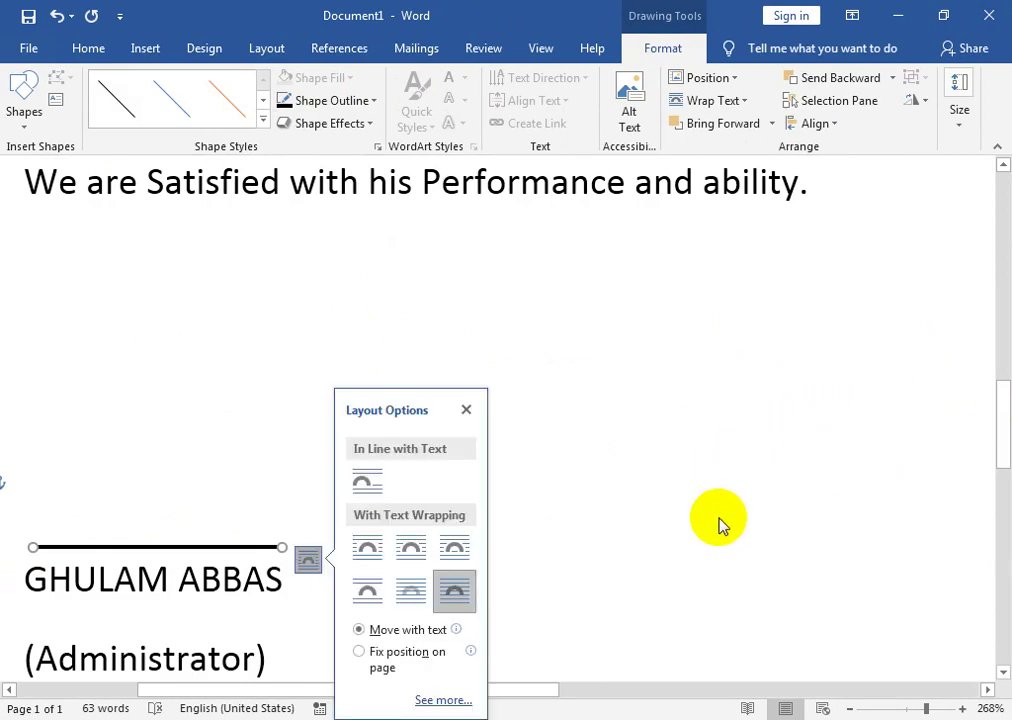
key("Escape")
key("Escape")
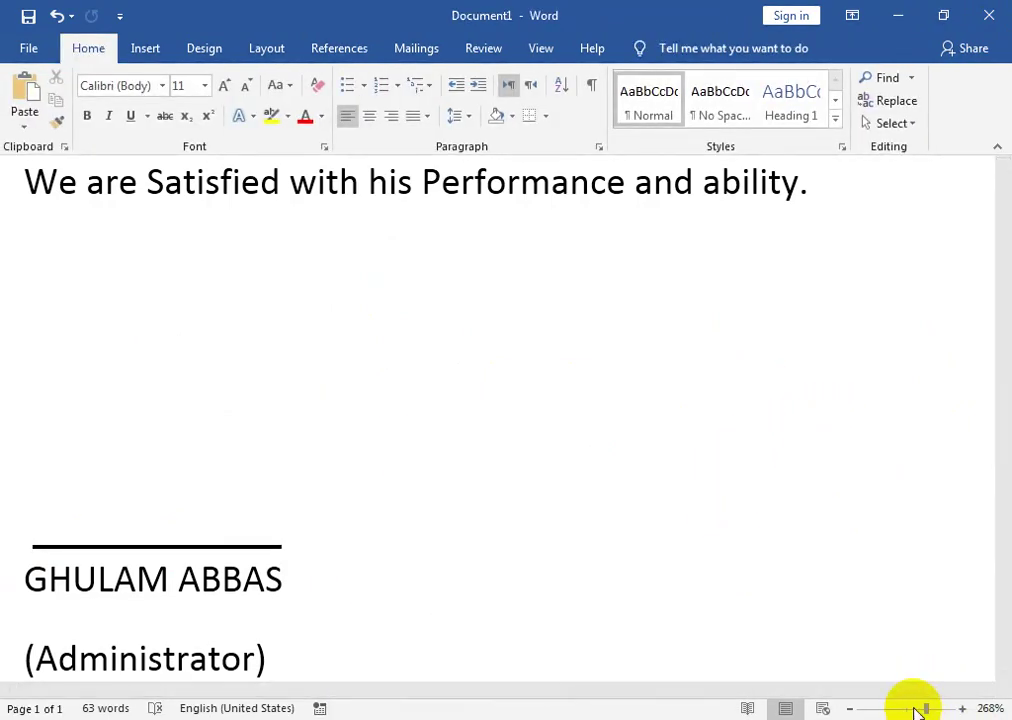
Zoom out to the full page width, select the red header banner, and nudge its pieces into position.
left_click(882, 705)
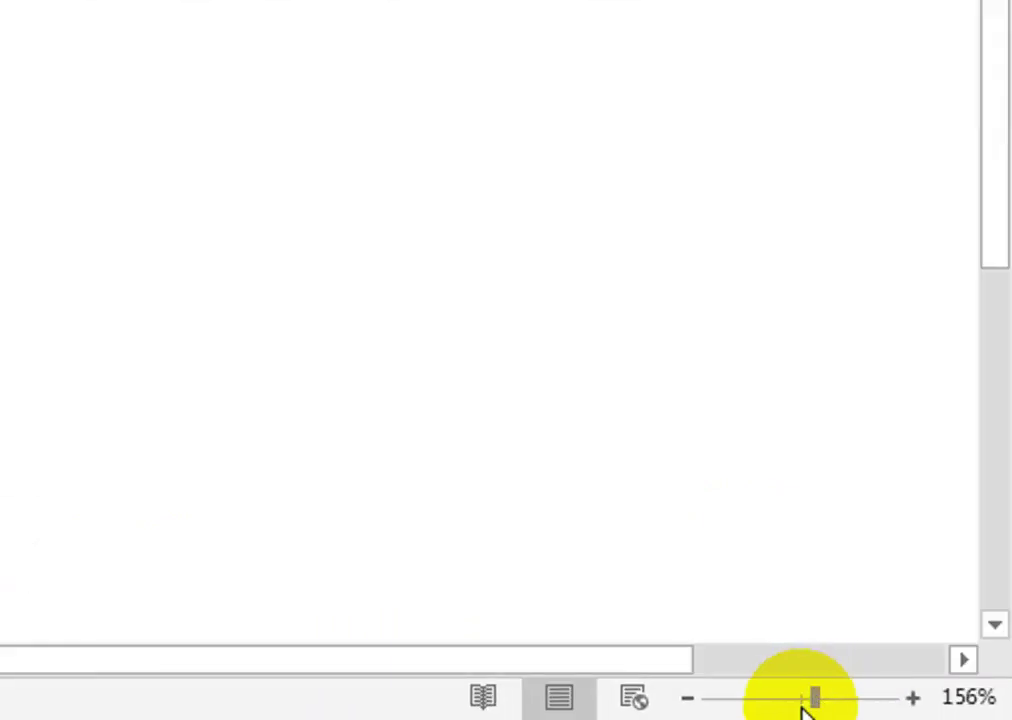
left_click(813, 698)
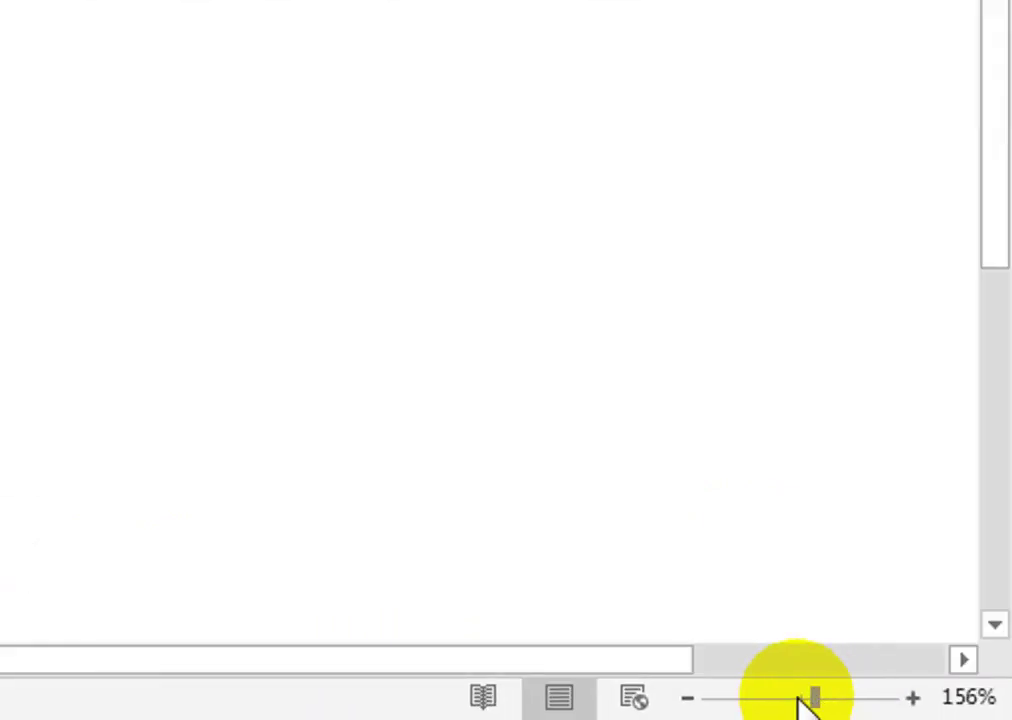
left_click(794, 700)
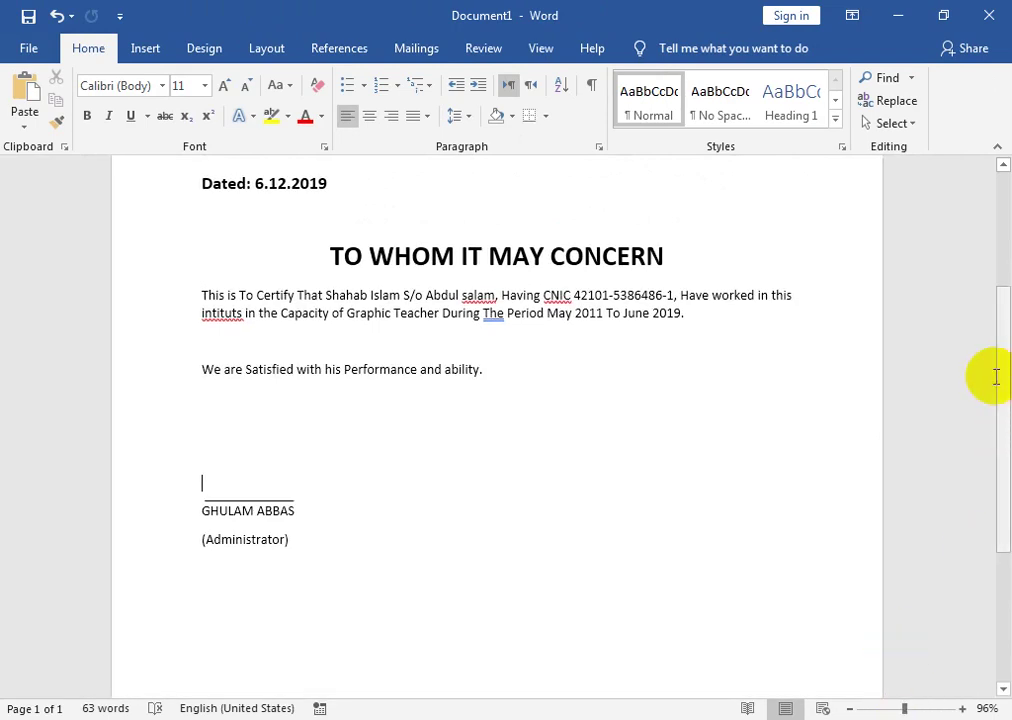
left_click_drag(1005, 350, 1001, 194)
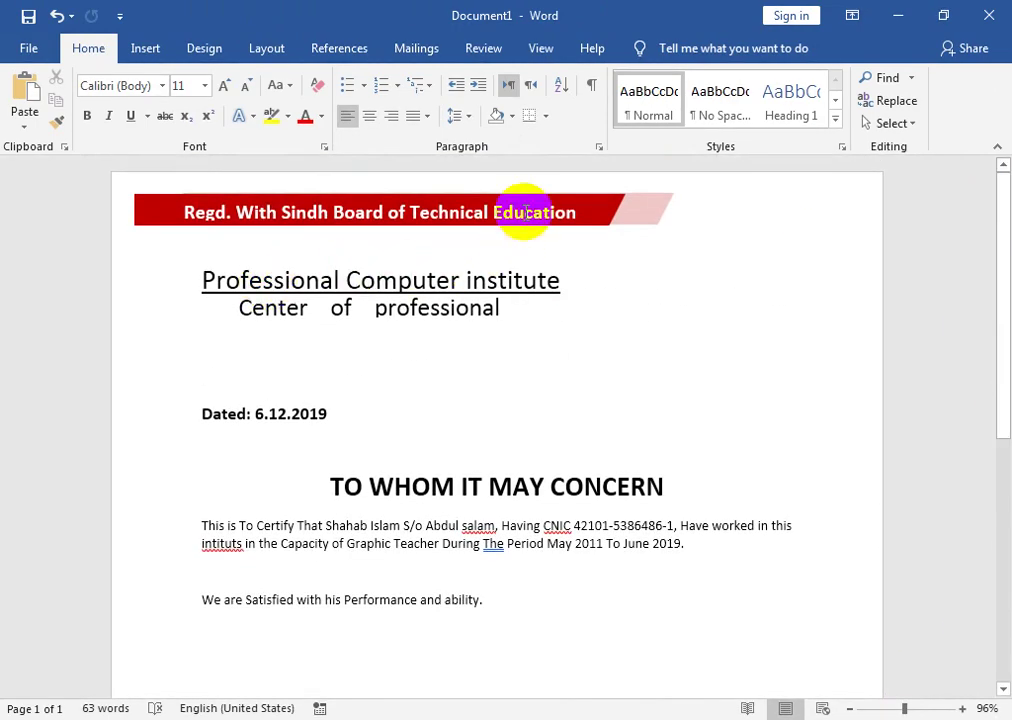
left_click(541, 195)
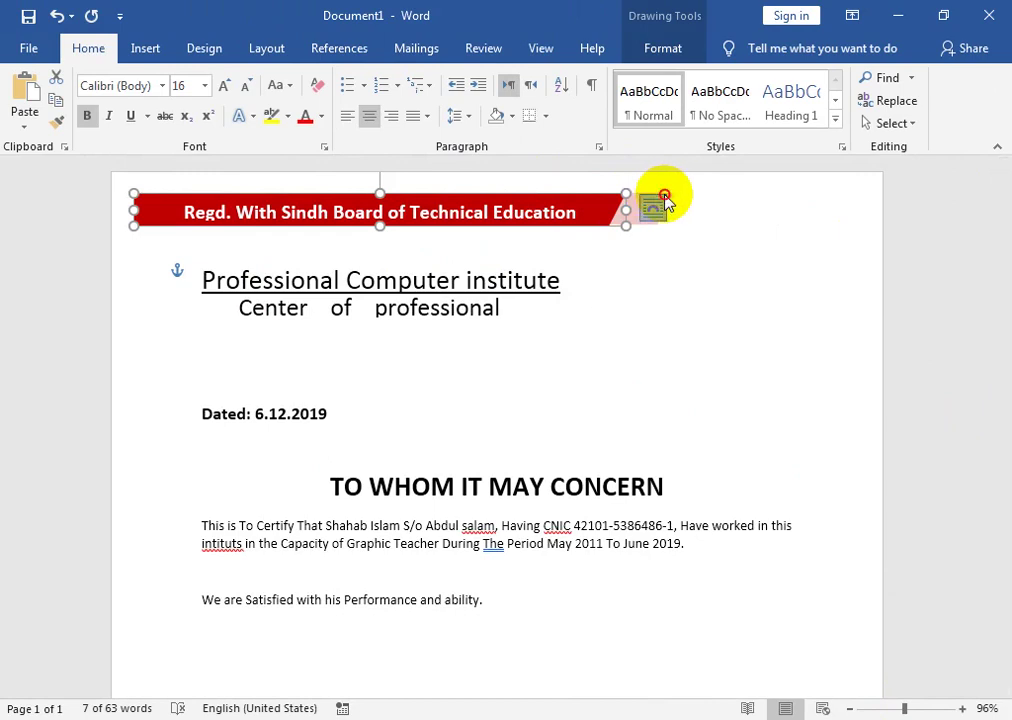
left_click(655, 205)
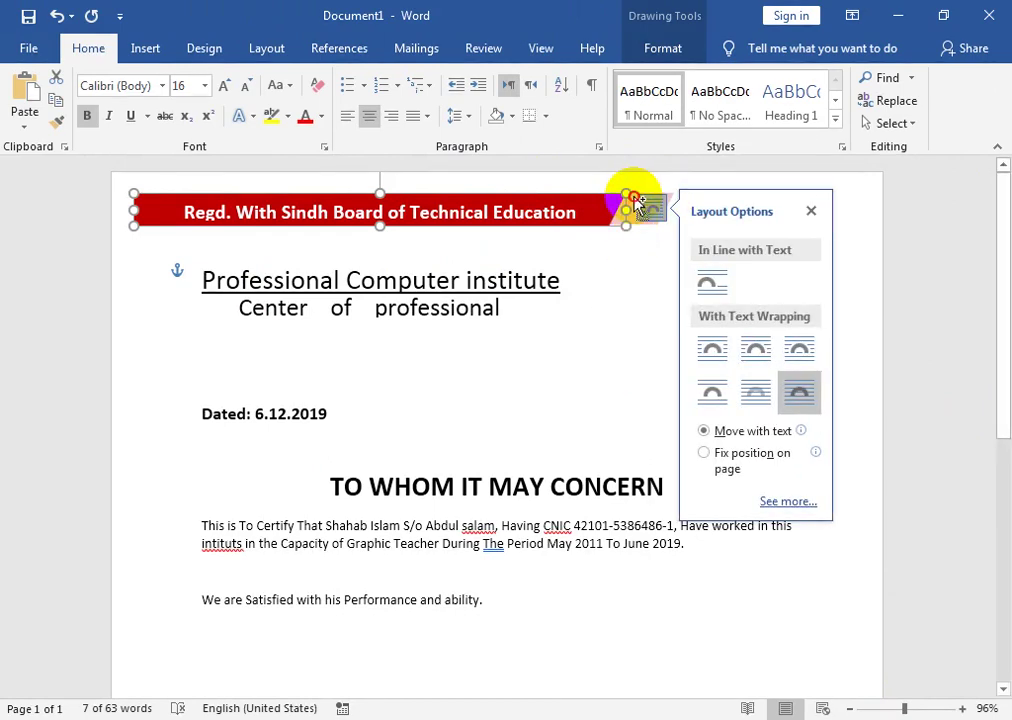
left_click_drag(636, 200, 640, 205)
Group the banner pieces into one object and drag a copy over the Dated line.
right_click(633, 200)
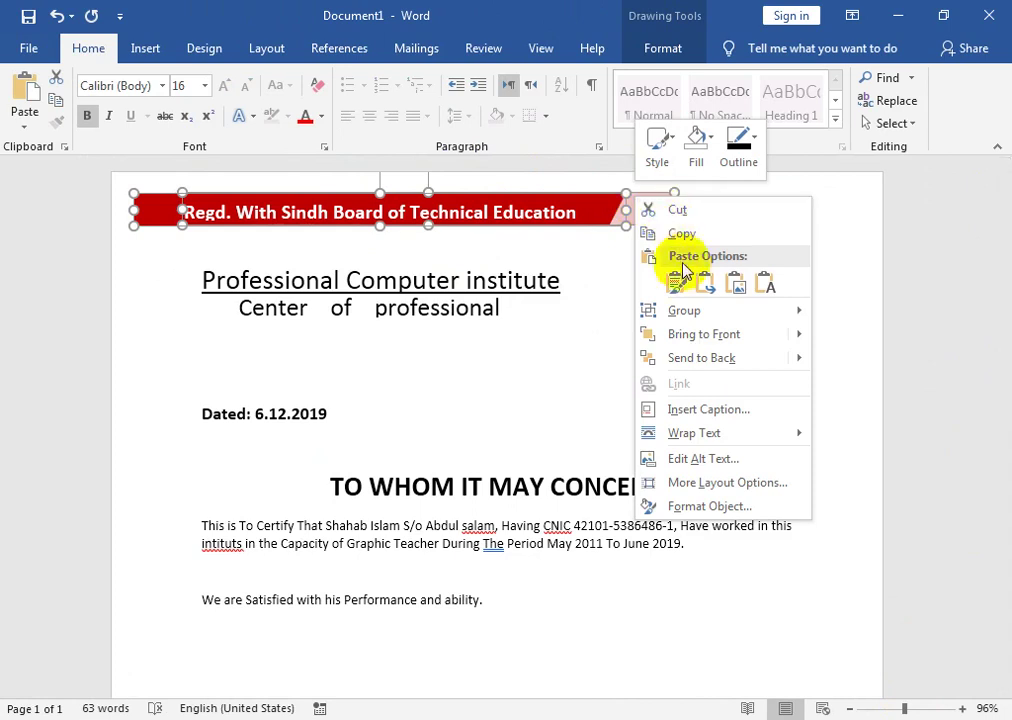
mouse_move(684, 312)
left_click(889, 313)
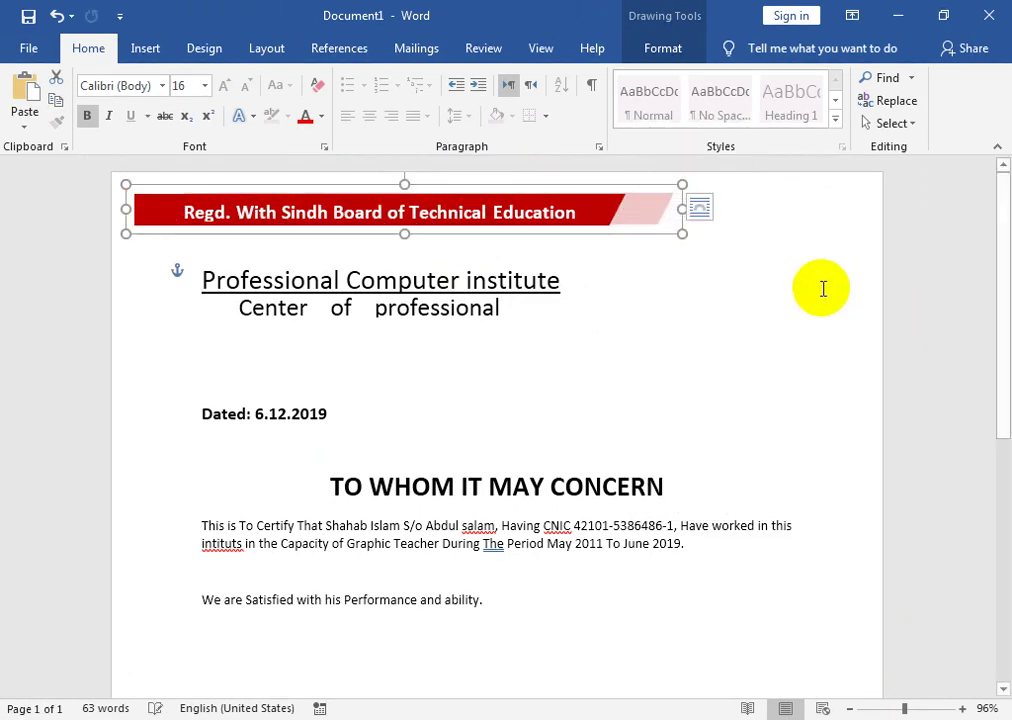
left_click_drag(622, 192, 778, 408)
left_click(697, 48)
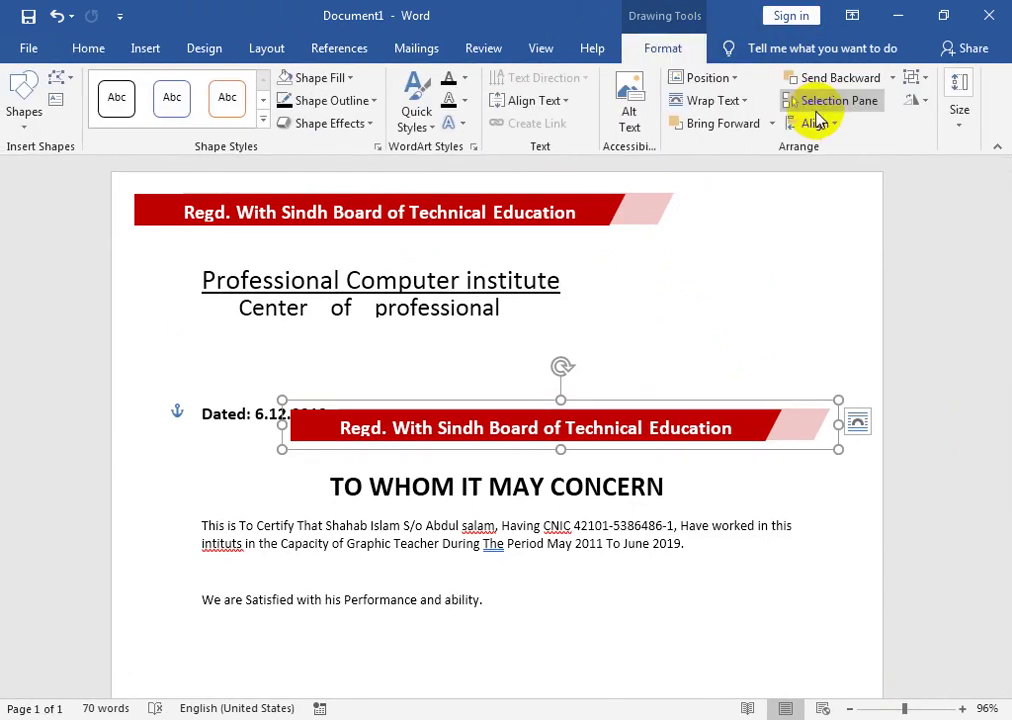
Rotate the banner copy left 90° and flip it horizontally so it stands vertical.
left_click(910, 104)
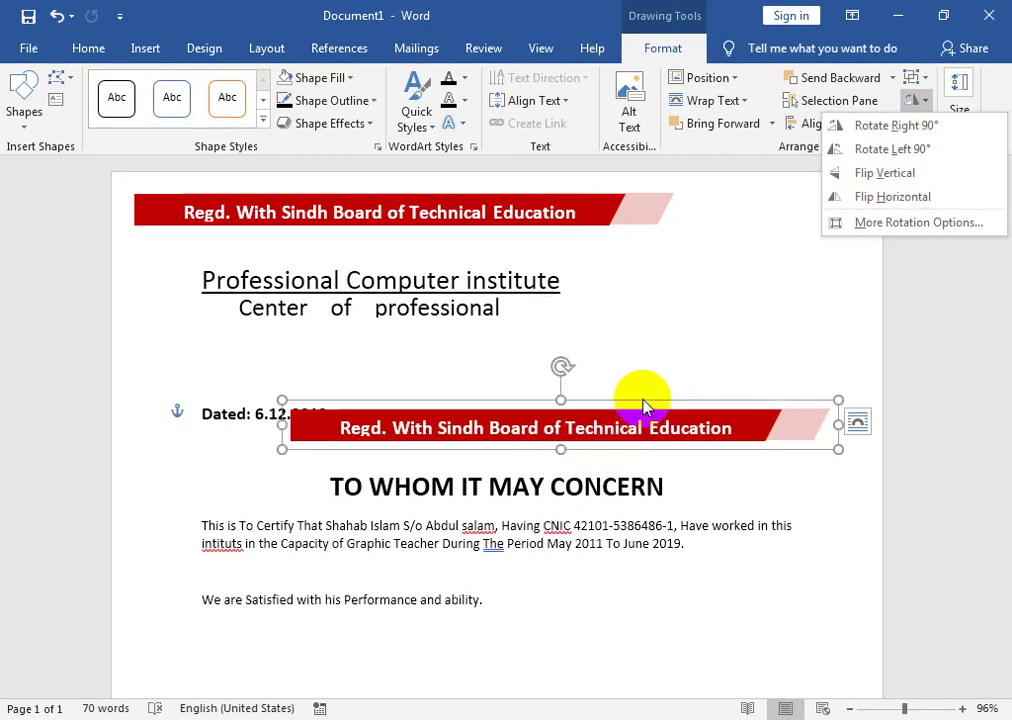
left_click_drag(643, 407, 630, 566)
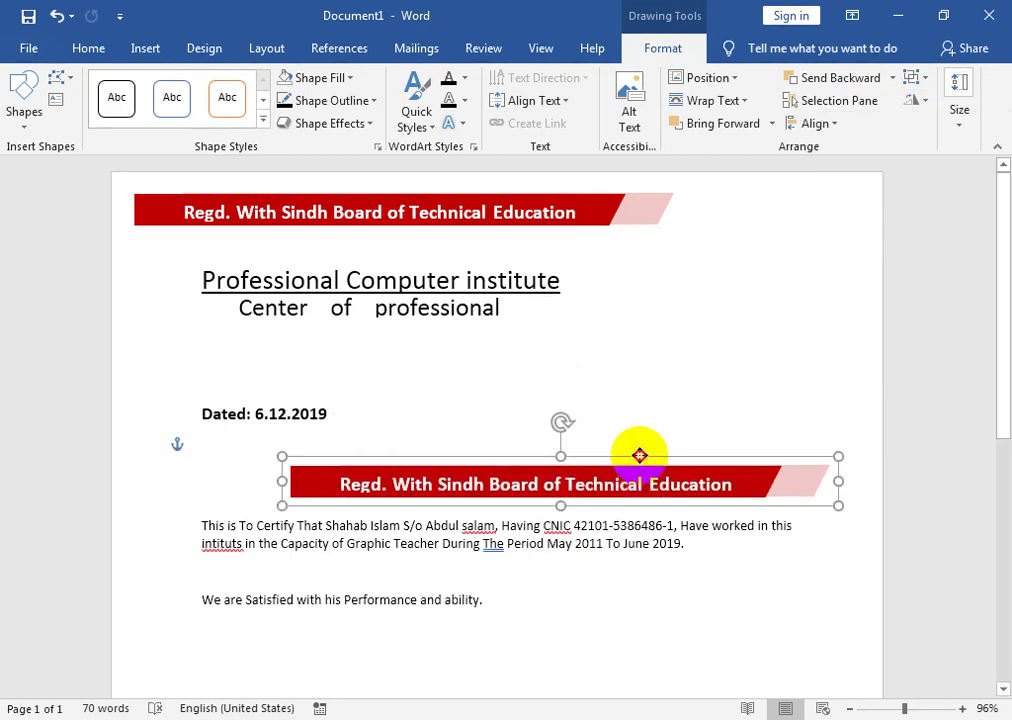
left_click(916, 102)
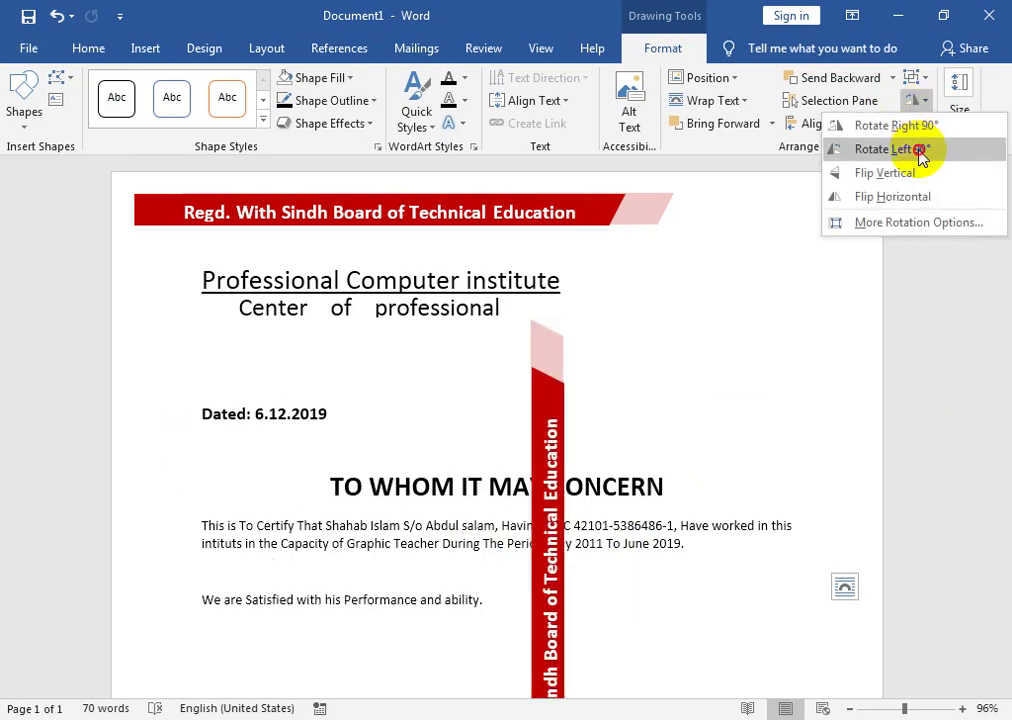
left_click(918, 155)
left_click(918, 101)
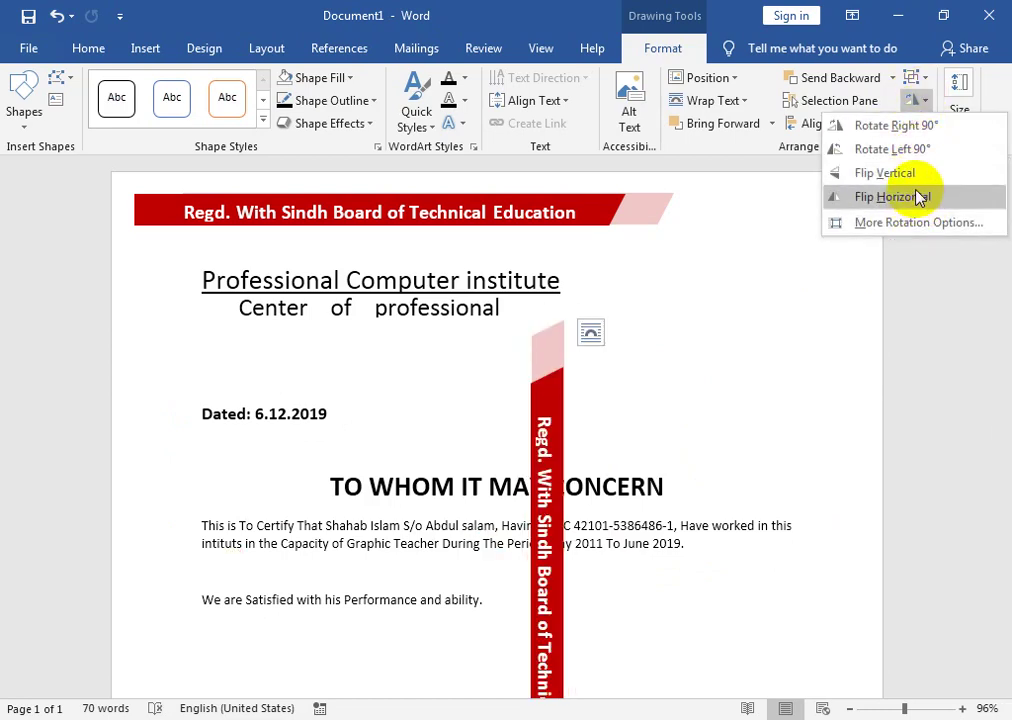
left_click(919, 197)
Move the vertical banner to the right margin and stretch it down past the signature block.
left_click_drag(560, 312, 855, 290)
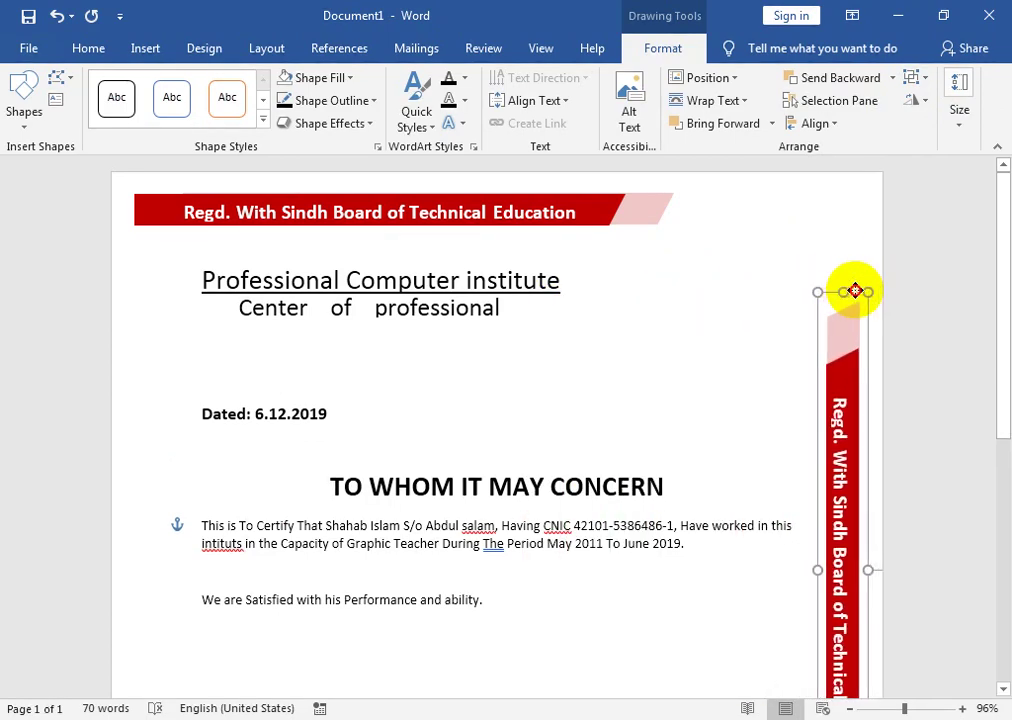
left_click_drag(998, 280, 1000, 490)
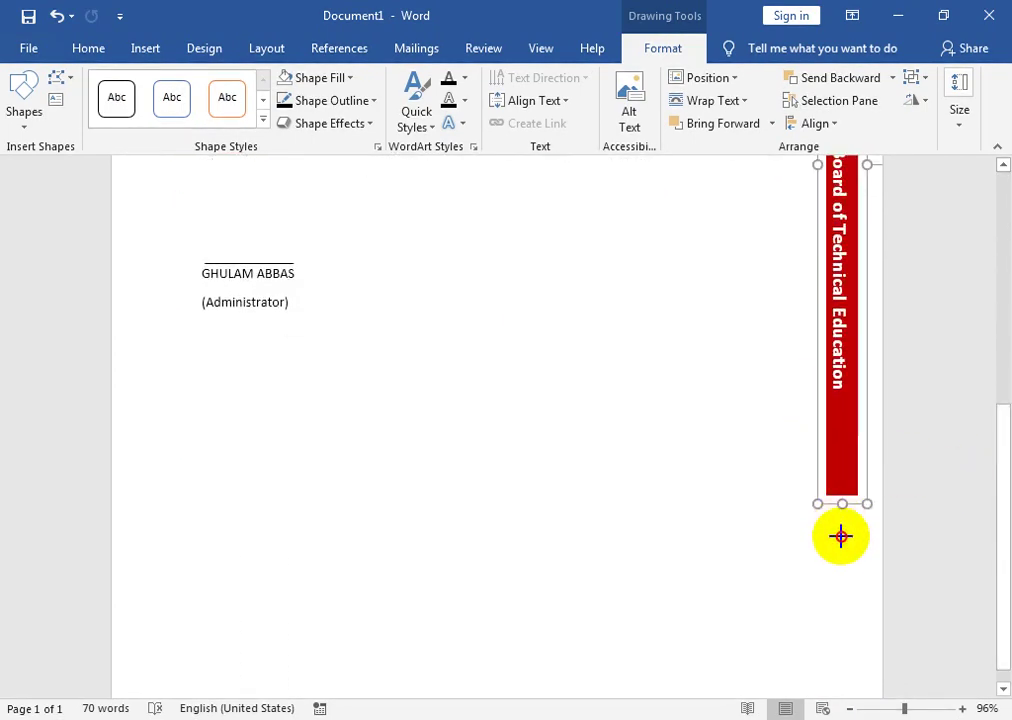
left_click_drag(841, 380, 836, 672)
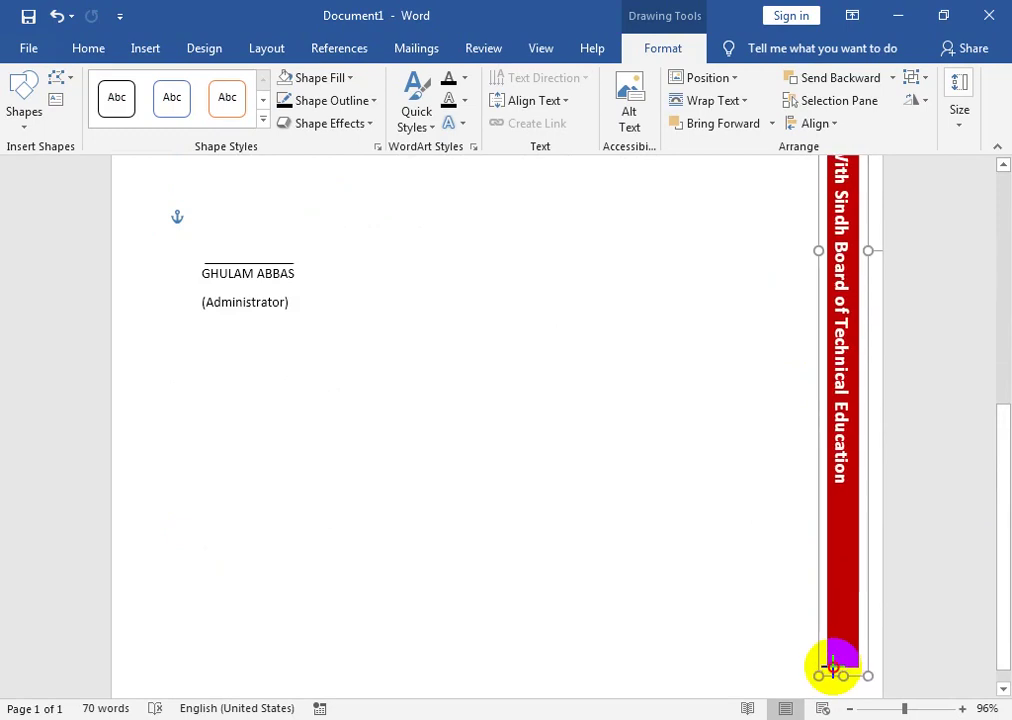
mouse_move(996, 553)
left_mouse_down()
mouse_move(1004, 292)
mouse_move(1003, 637)
mouse_move(1004, 308)
left_mouse_up()
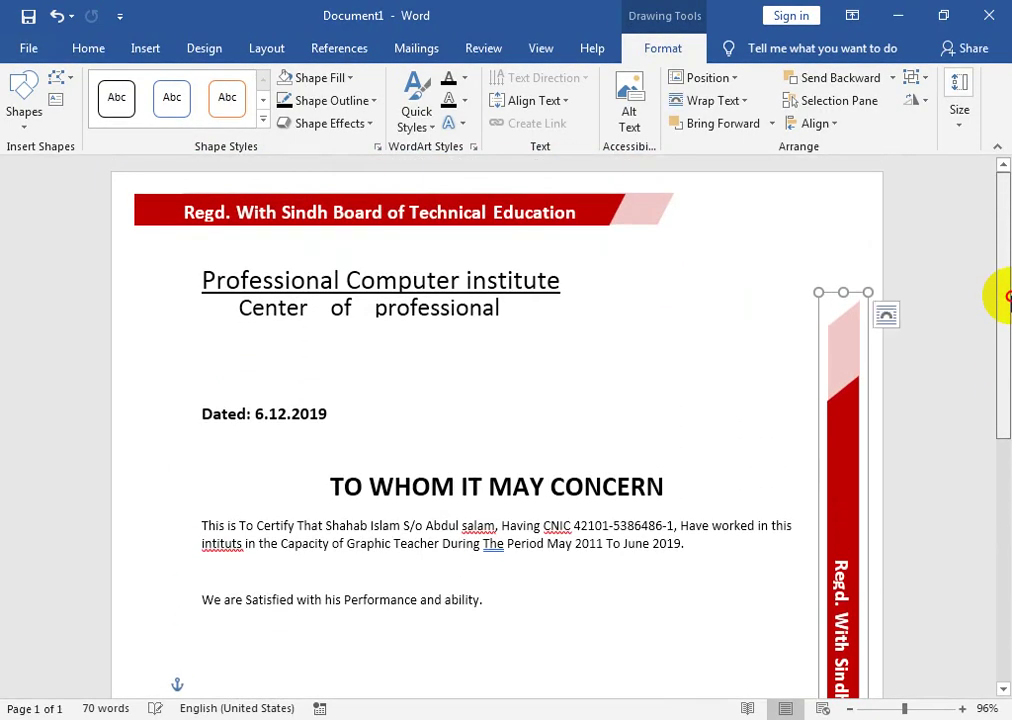
Draw a narrow text box down the left margin, from below the top banner to the page bottom.
left_click(245, 212)
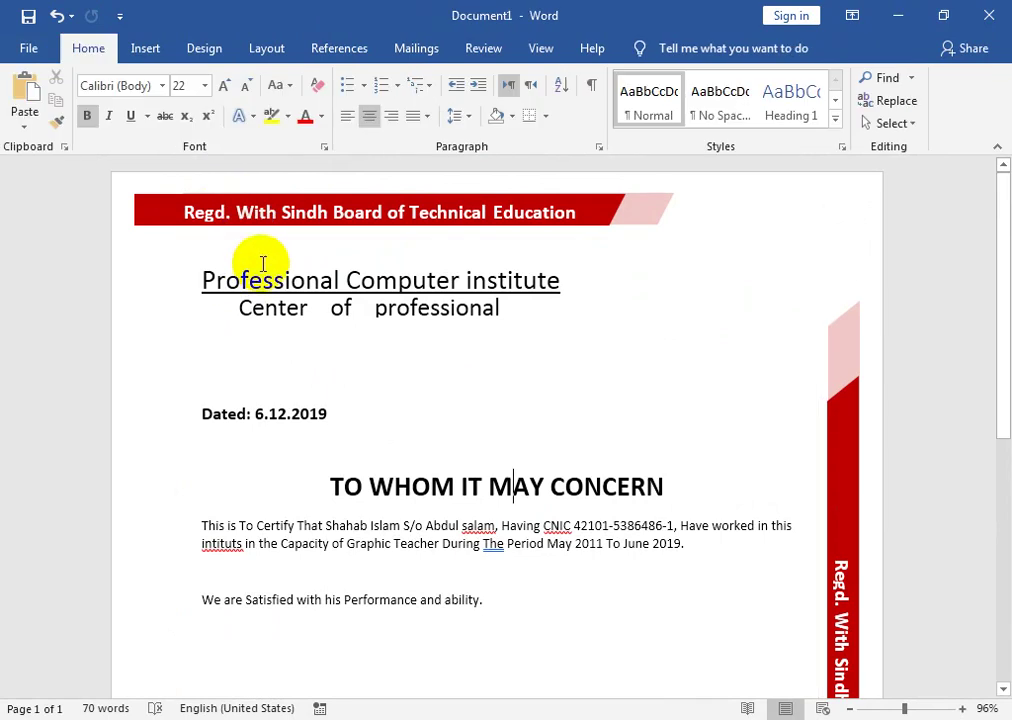
left_click(145, 48)
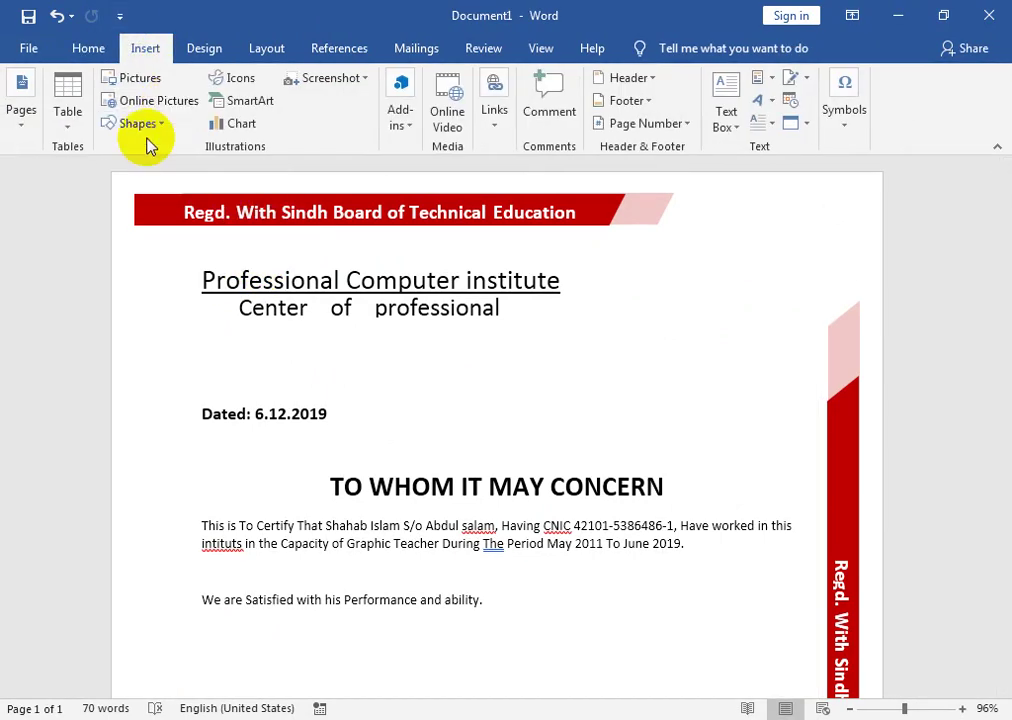
left_click(140, 123)
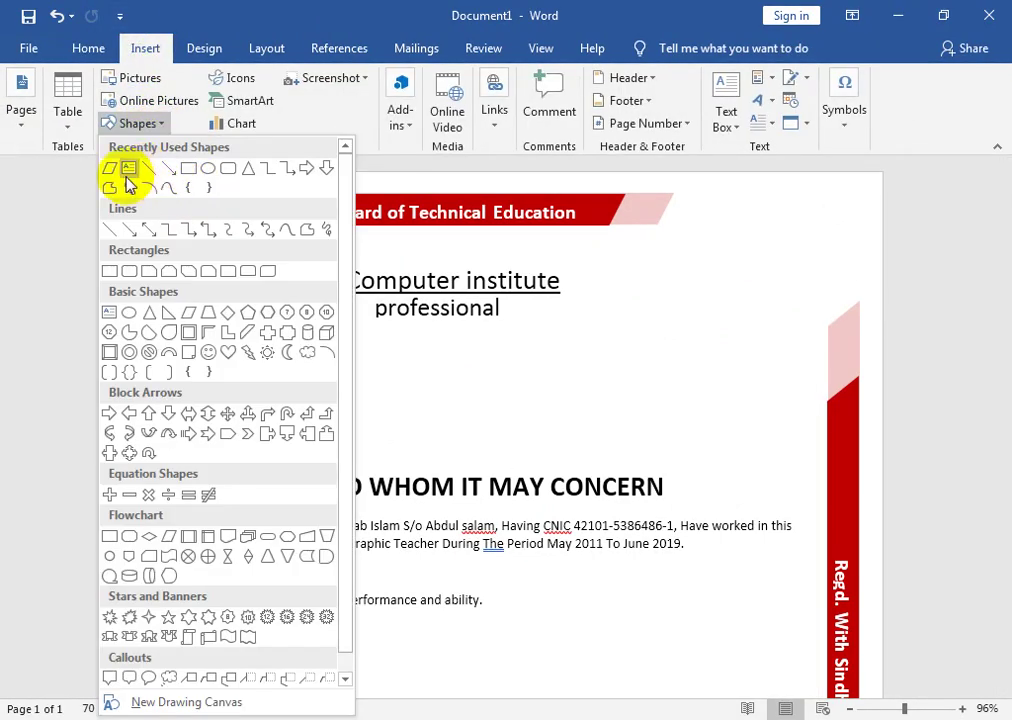
left_click(129, 168)
mouse_move(118, 246)
left_mouse_down()
mouse_move(135, 698)
mouse_move(152, 672)
left_mouse_up()
left_click_drag(901, 708, 891, 708)
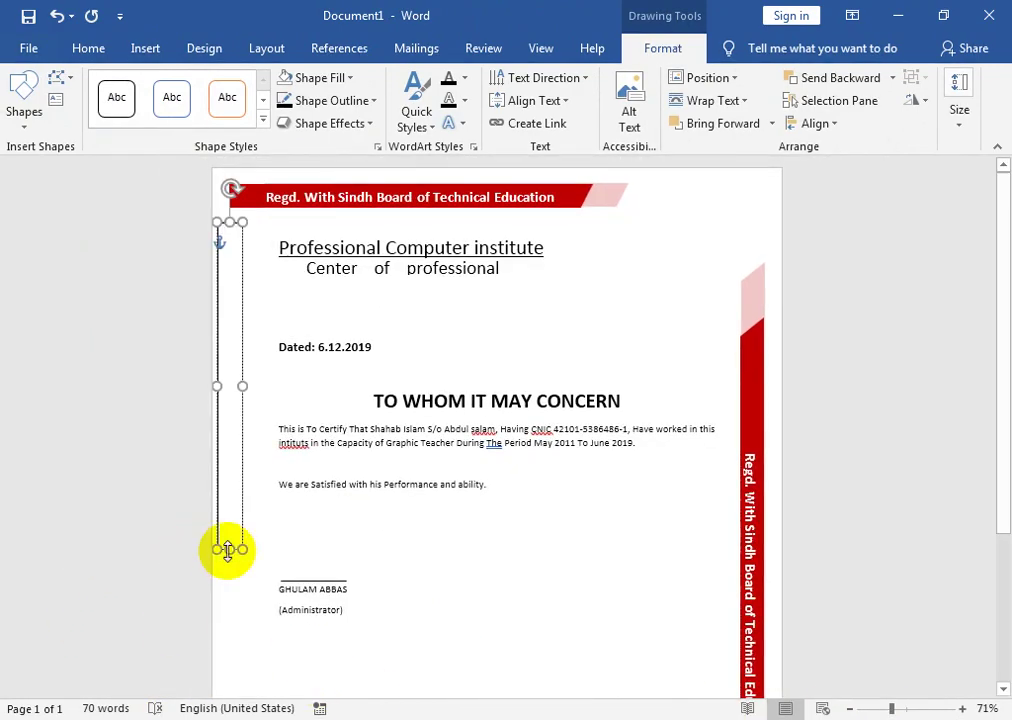
left_click_drag(229, 549, 229, 698)
left_click_drag(1001, 389, 1001, 569)
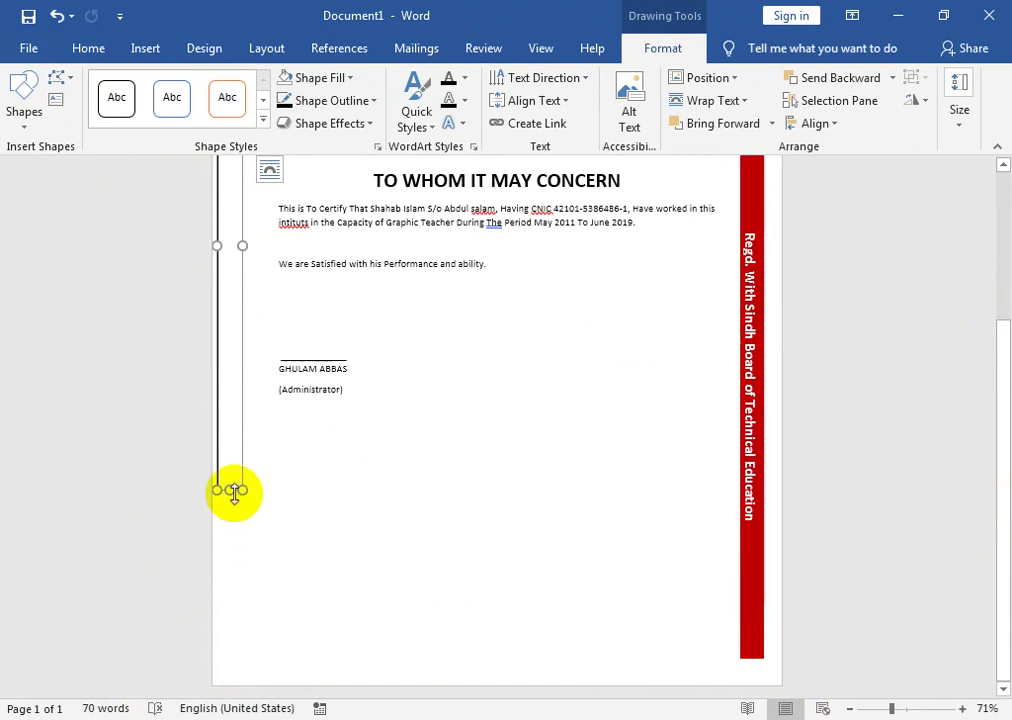
mouse_move(230, 492)
left_mouse_down()
mouse_move(219, 578)
mouse_move(225, 666)
left_mouse_up()
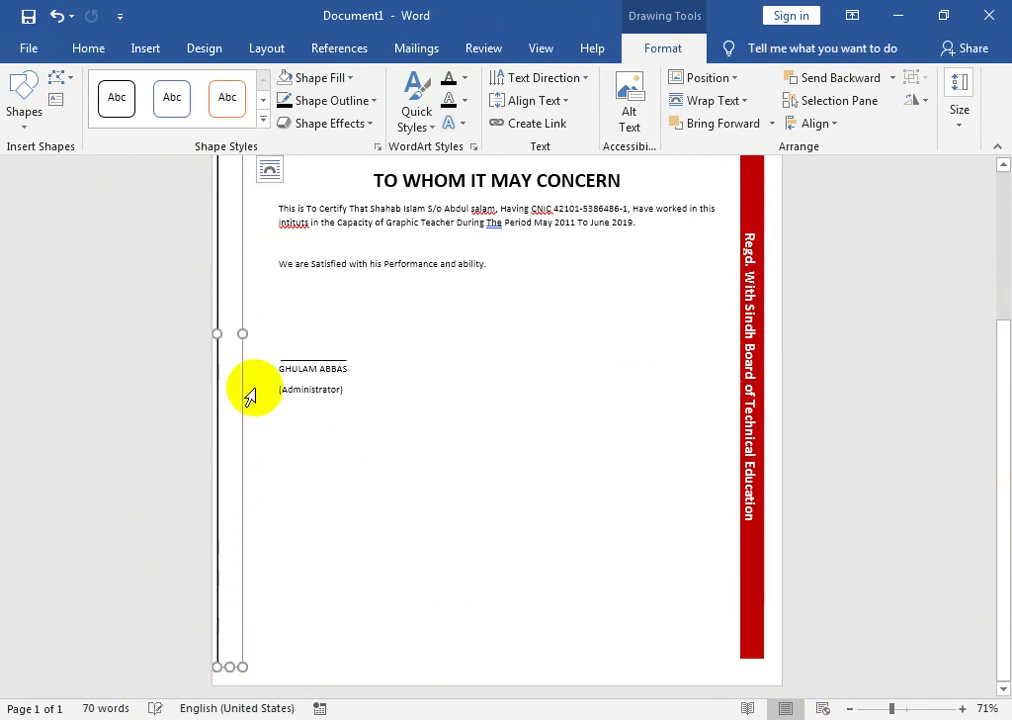
Fill the left bar with Dark Red and give it no outline.
left_click(230, 331)
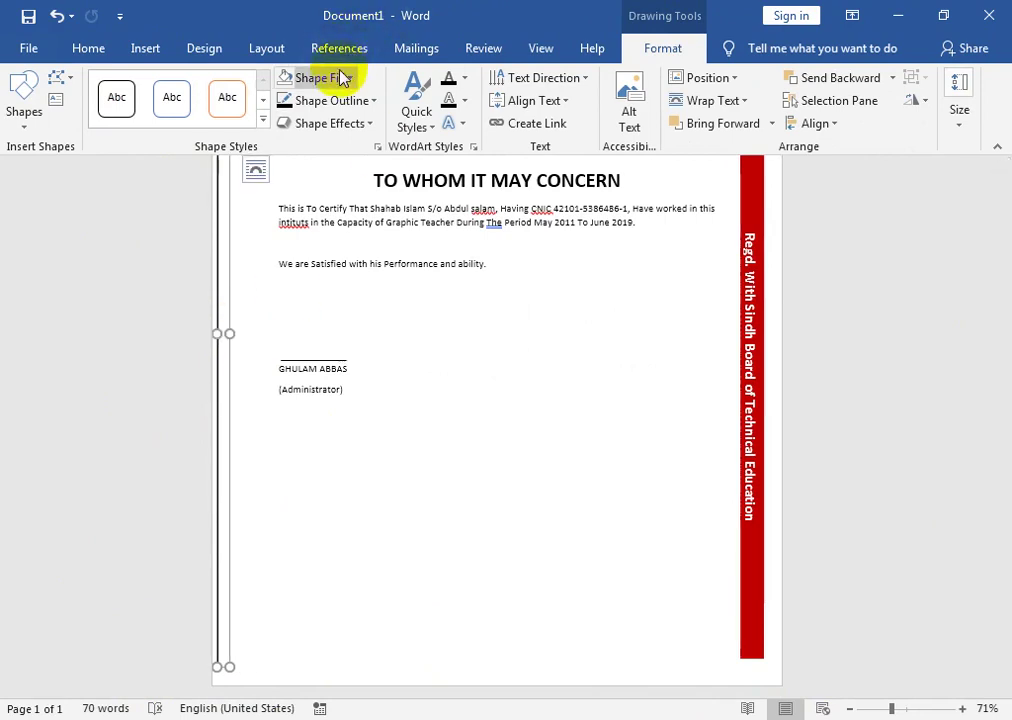
left_click(341, 78)
left_click(284, 232)
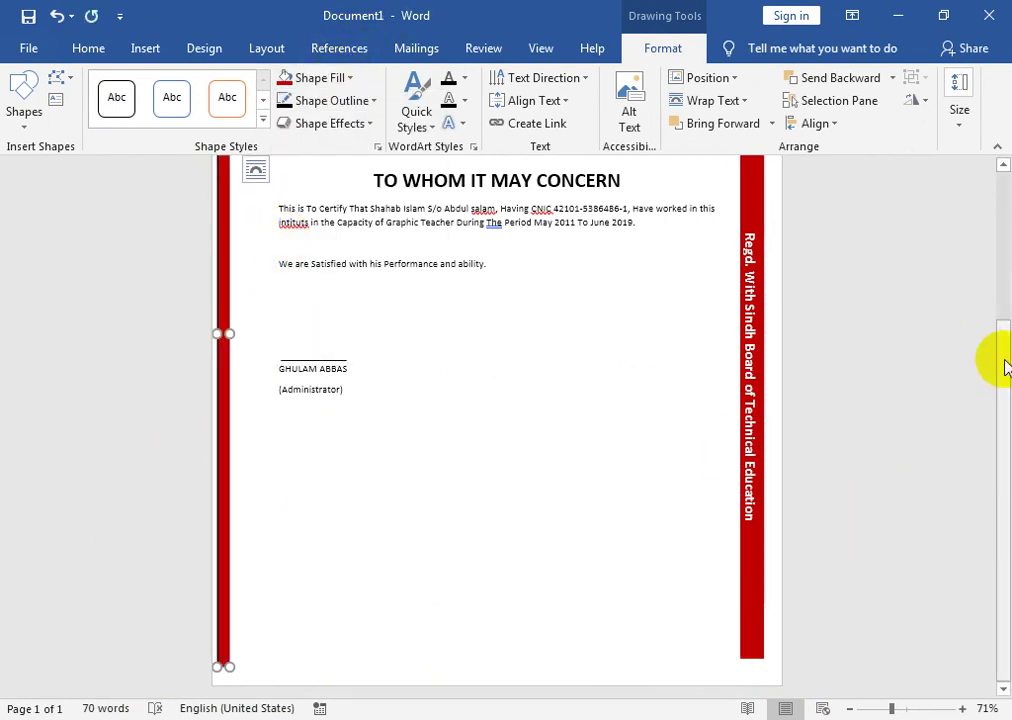
left_click_drag(1004, 361, 1000, 208)
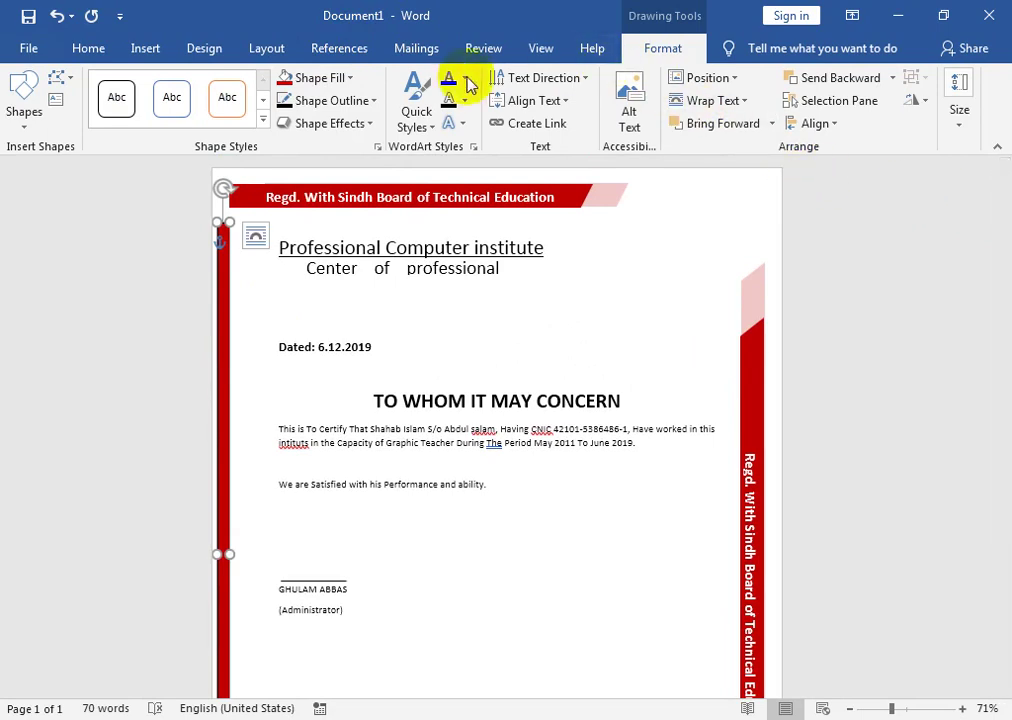
left_click(380, 103)
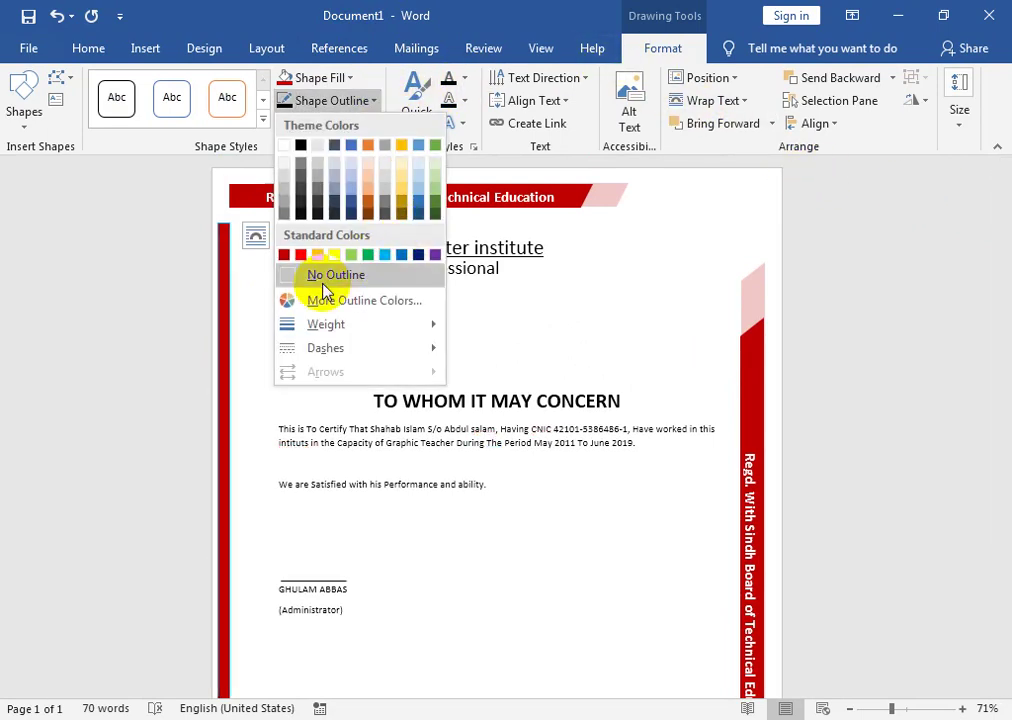
left_click(335, 276)
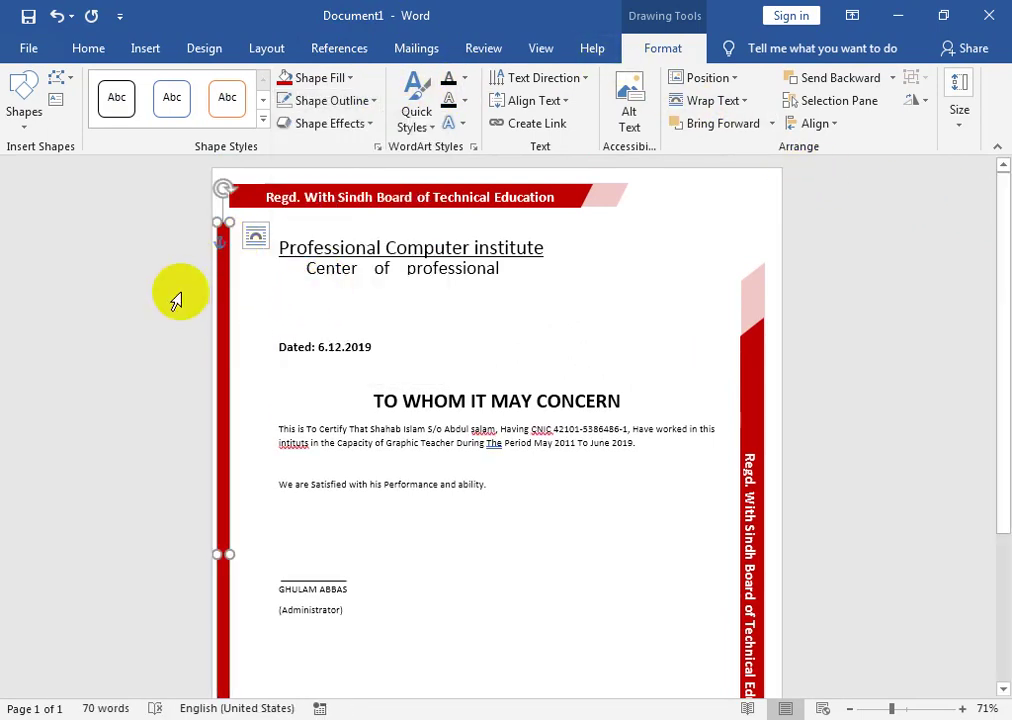
Duplicate the red bar just to its right and remove the copy's fill.
mouse_move(225, 275)
left_mouse_down()
mouse_move(248, 276)
mouse_move(235, 268)
left_mouse_up()
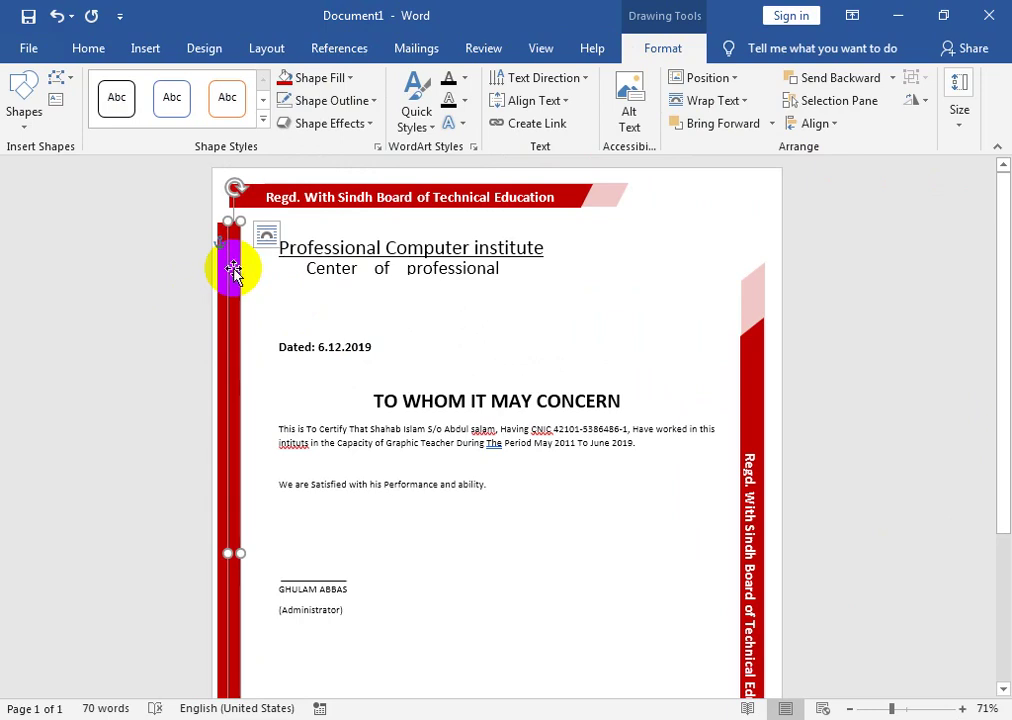
left_click(334, 101)
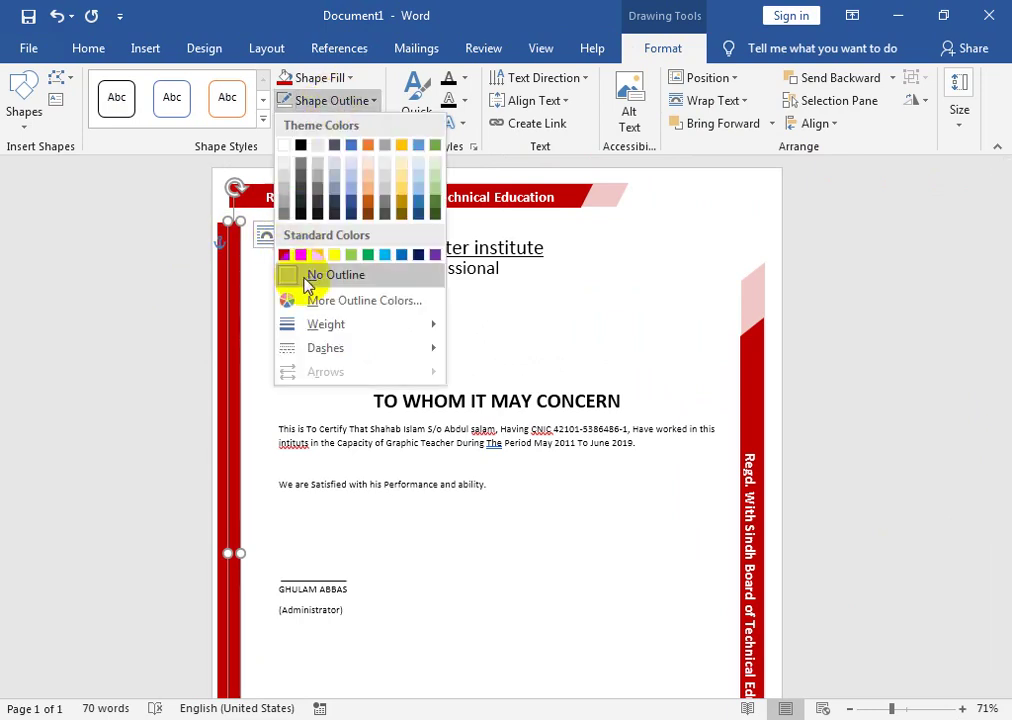
left_click(289, 77)
left_click(289, 77)
left_click(355, 252)
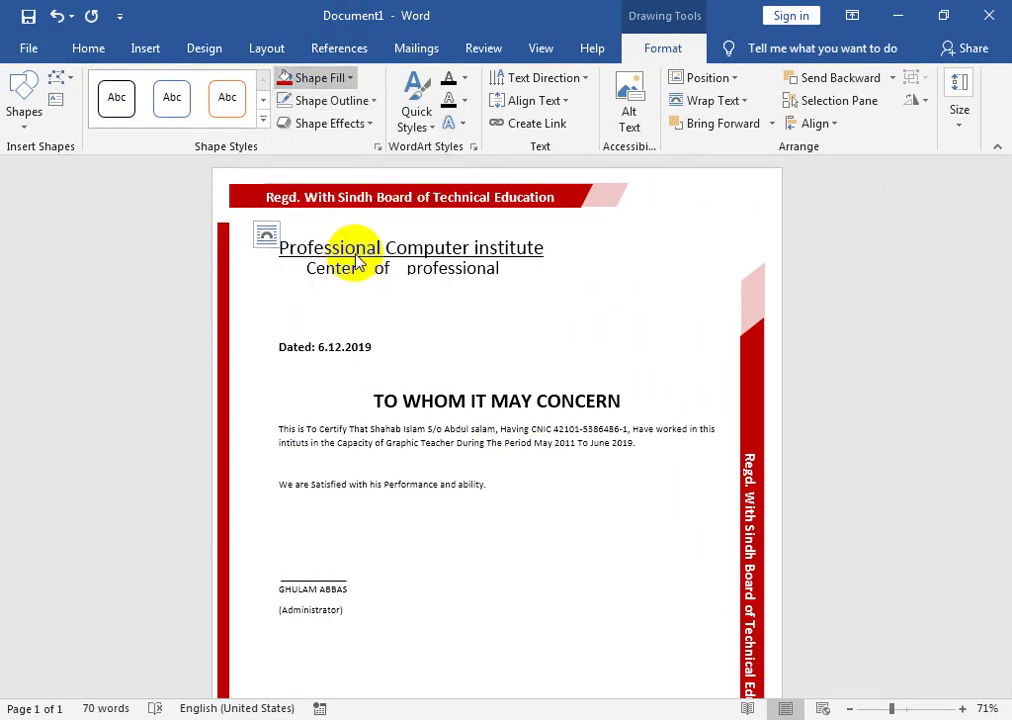
left_click(235, 208)
Give the copy a black 4½ pt long-dash outline and zoom to 87%.
left_click(334, 101)
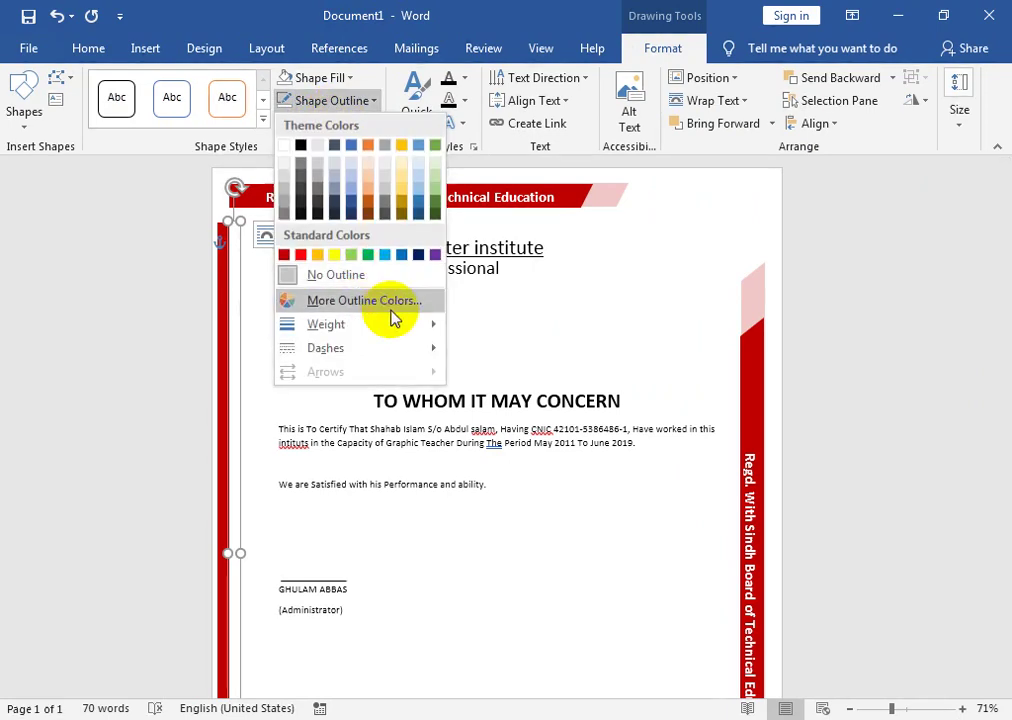
mouse_move(400, 324)
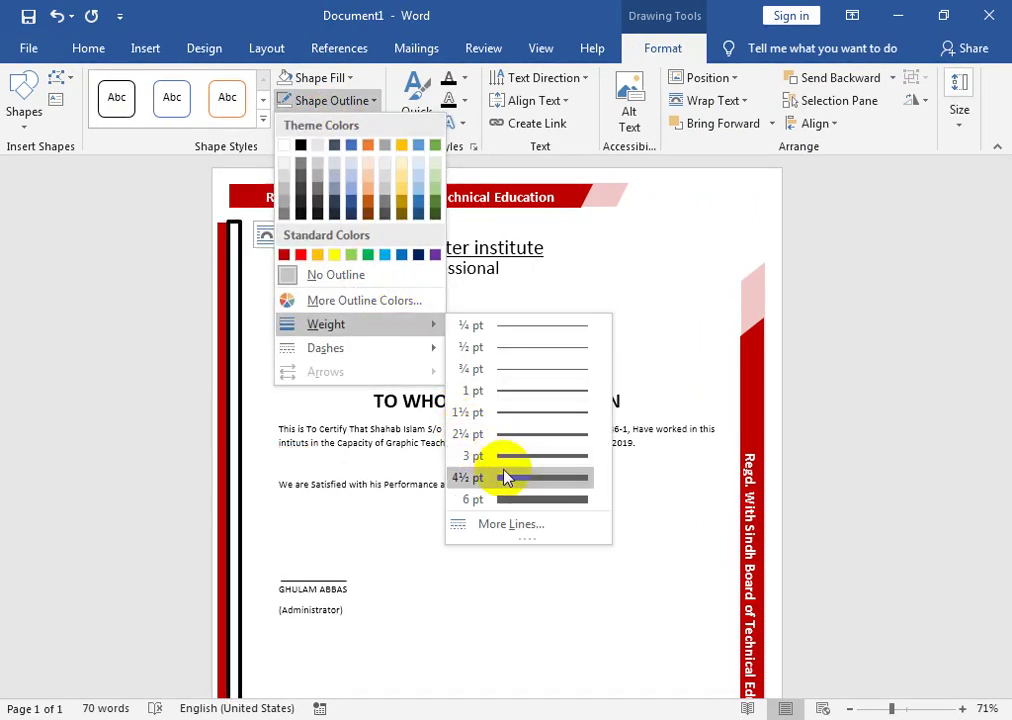
left_click(505, 478)
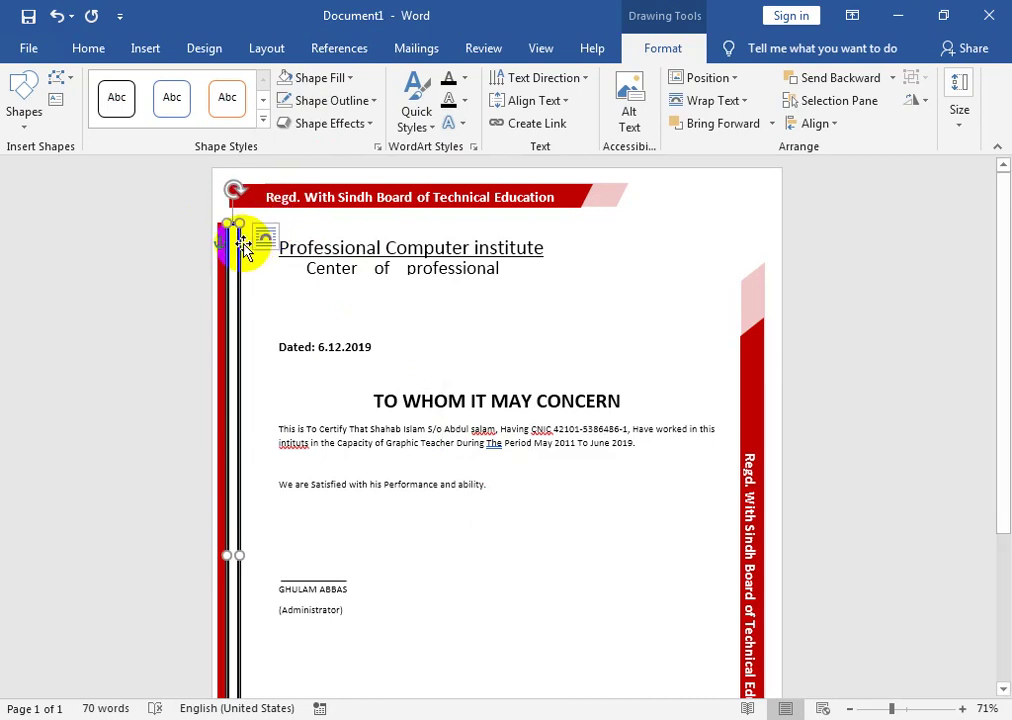
left_click(365, 101)
mouse_move(427, 358)
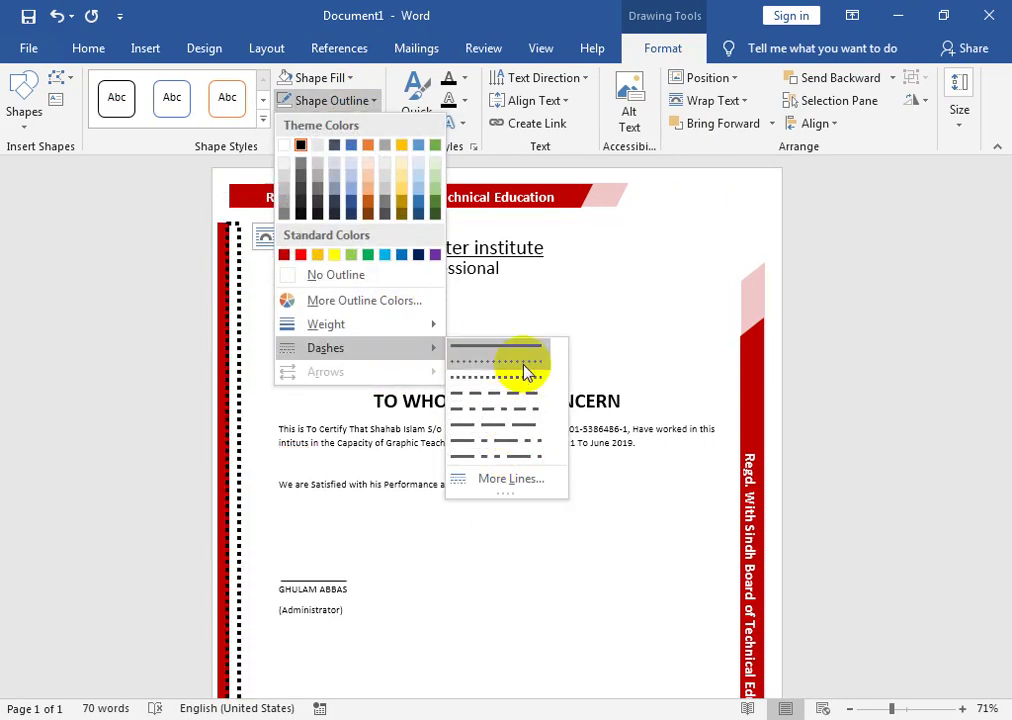
left_click(517, 428)
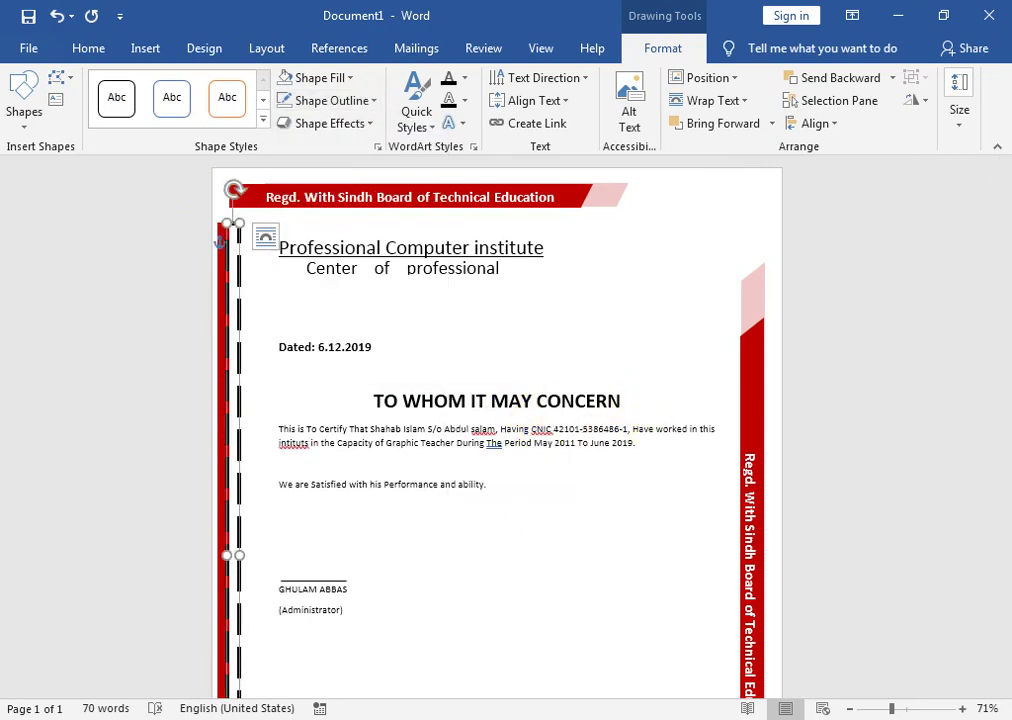
left_click(899, 712)
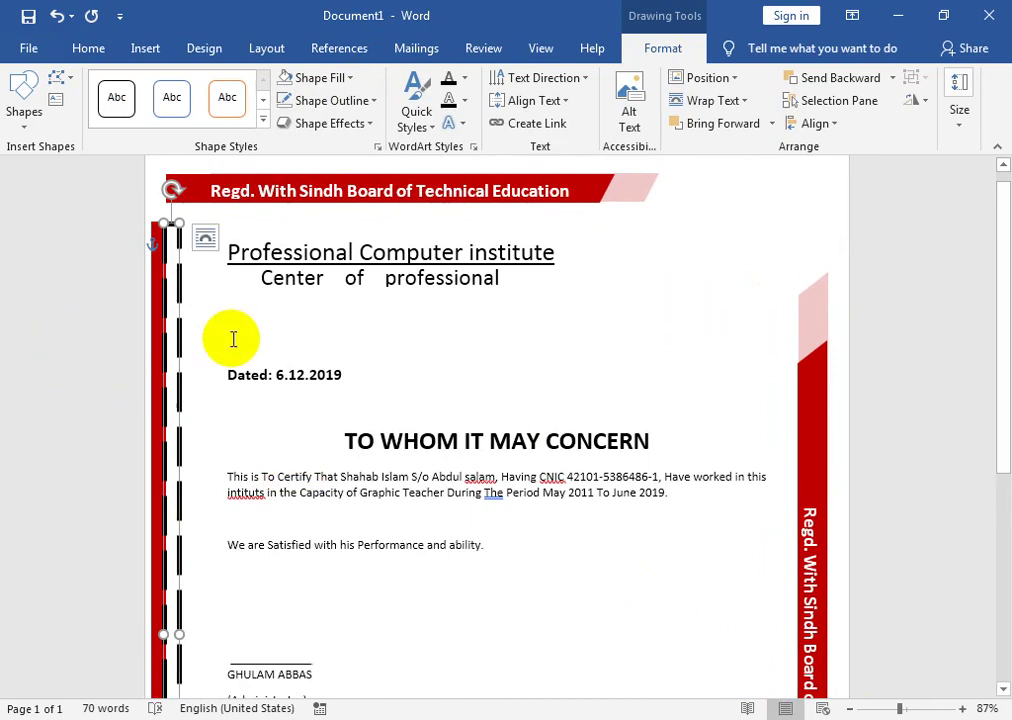
left_click(248, 334)
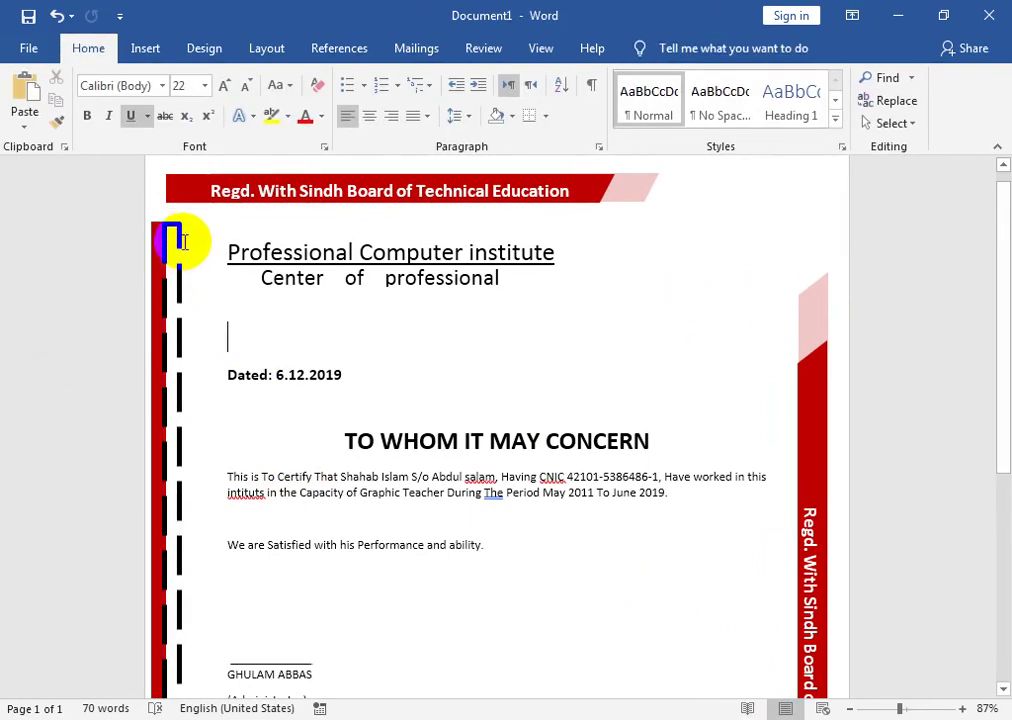
Make the left dashed border line a red Round Dot line.
left_click(176, 243)
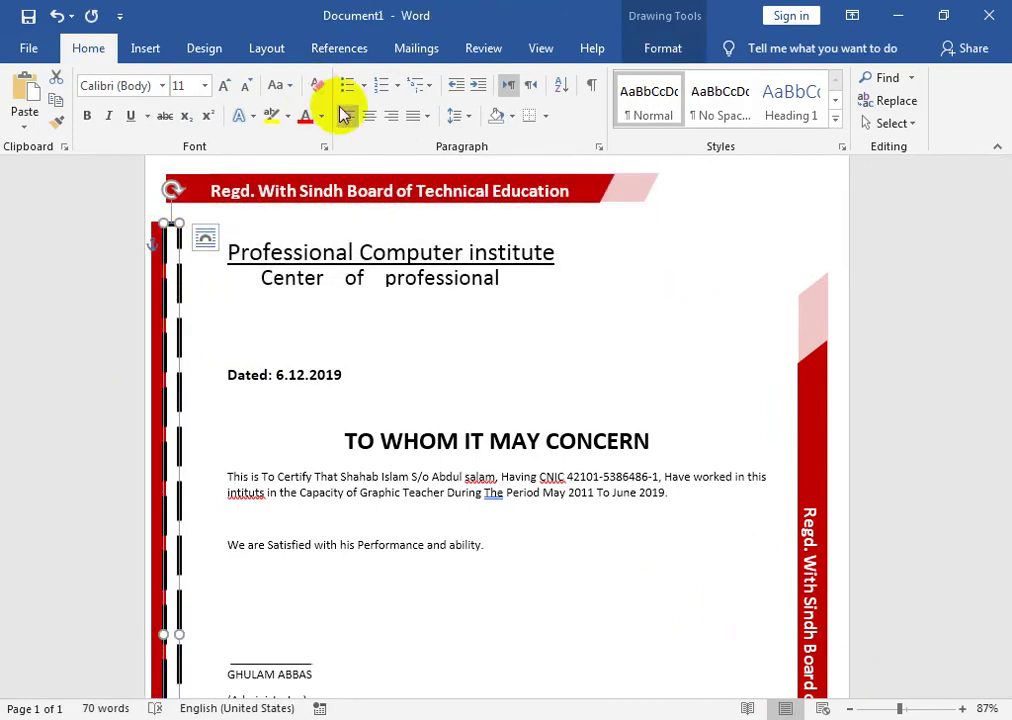
left_click(663, 48)
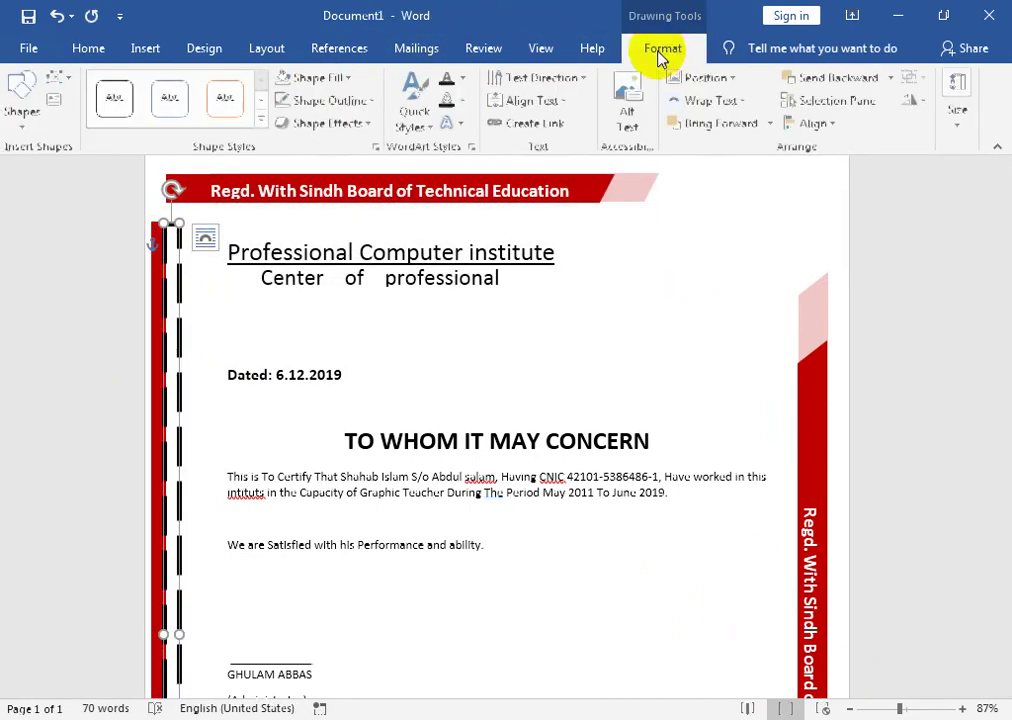
left_click(357, 122)
left_click(362, 100)
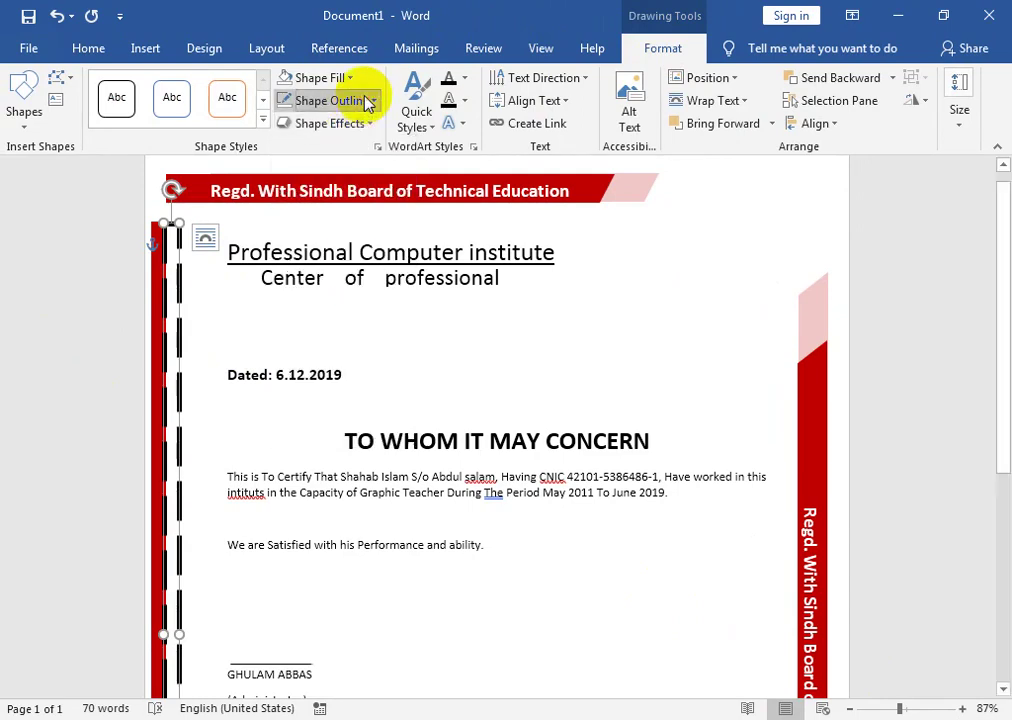
left_click(368, 100)
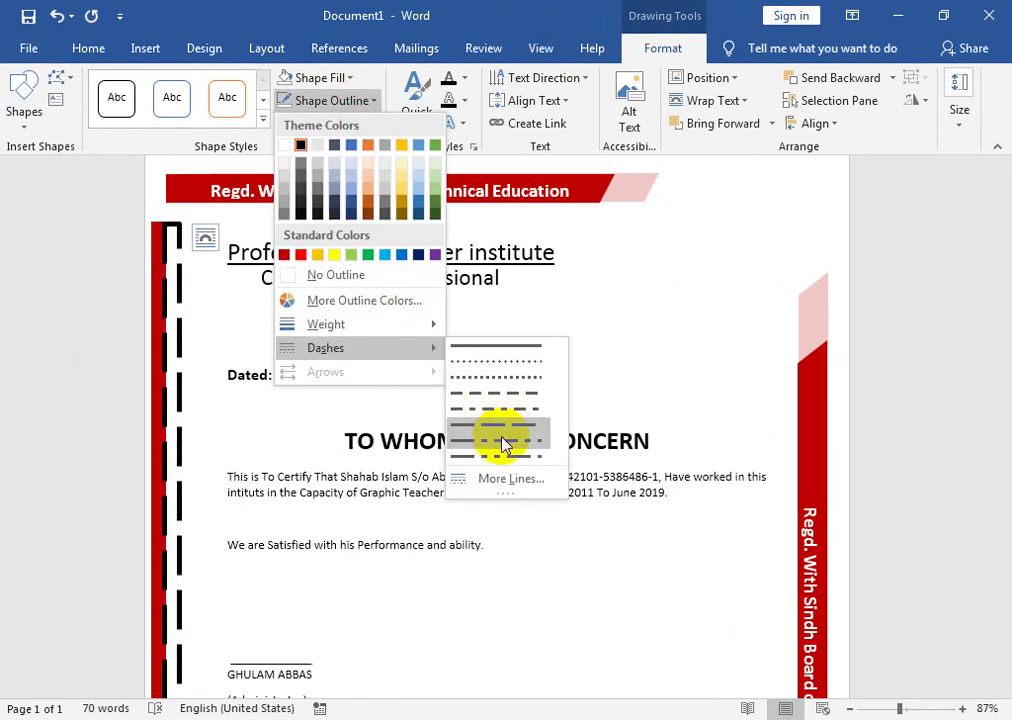
left_click(519, 361)
left_click(372, 100)
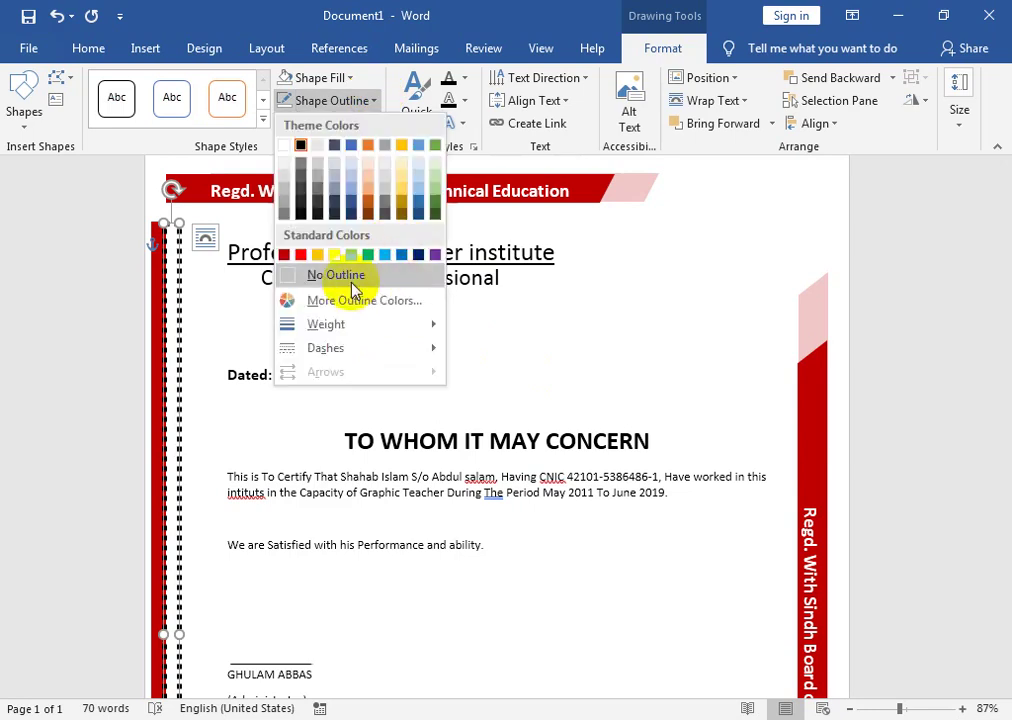
left_click(287, 254)
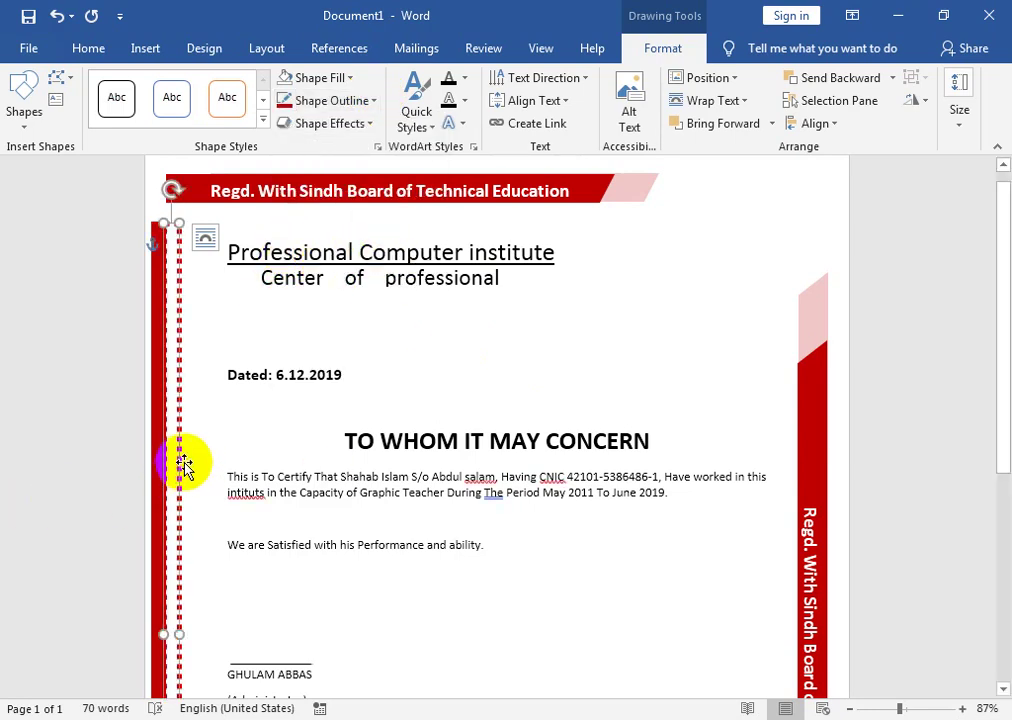
Apply a Soft Edges effect to the dotted border line.
left_click(332, 123)
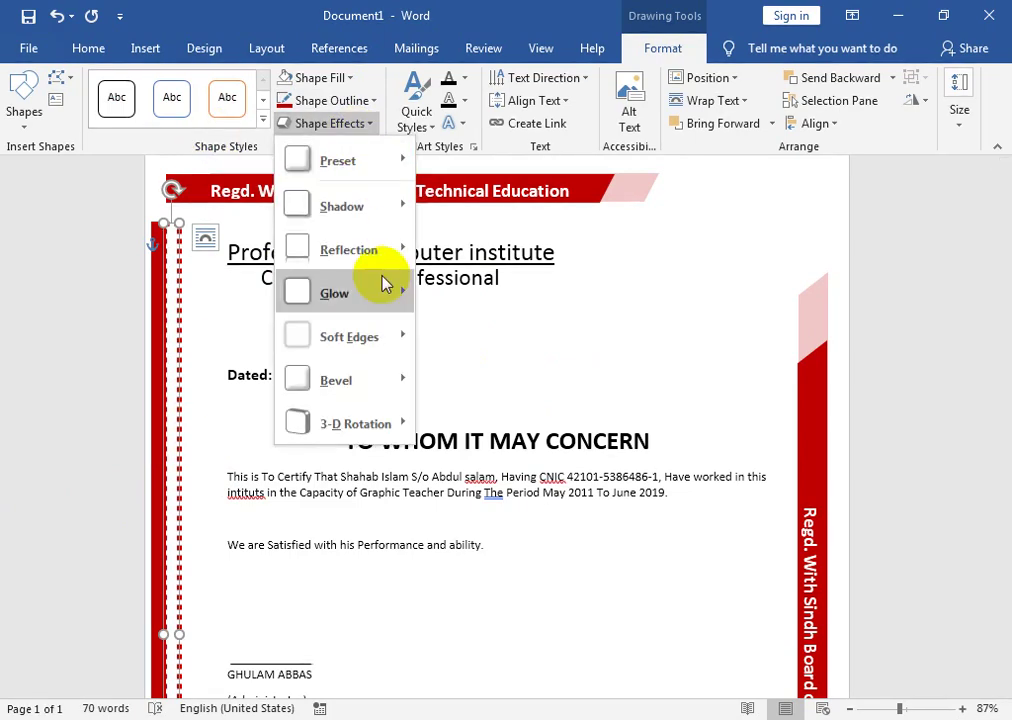
mouse_move(382, 290)
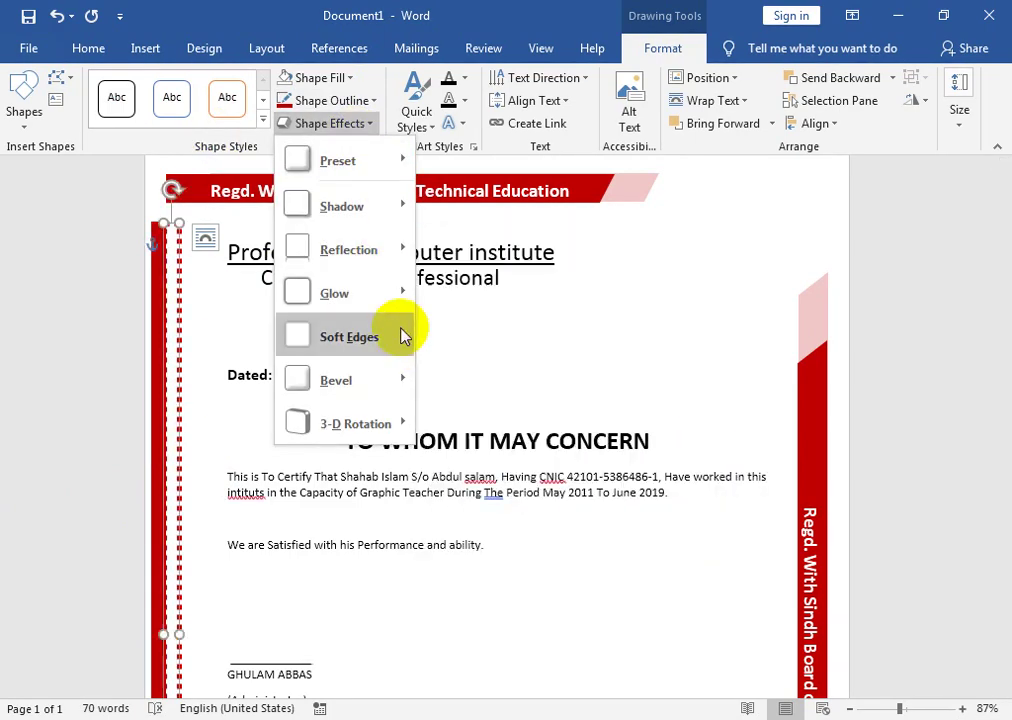
mouse_move(403, 336)
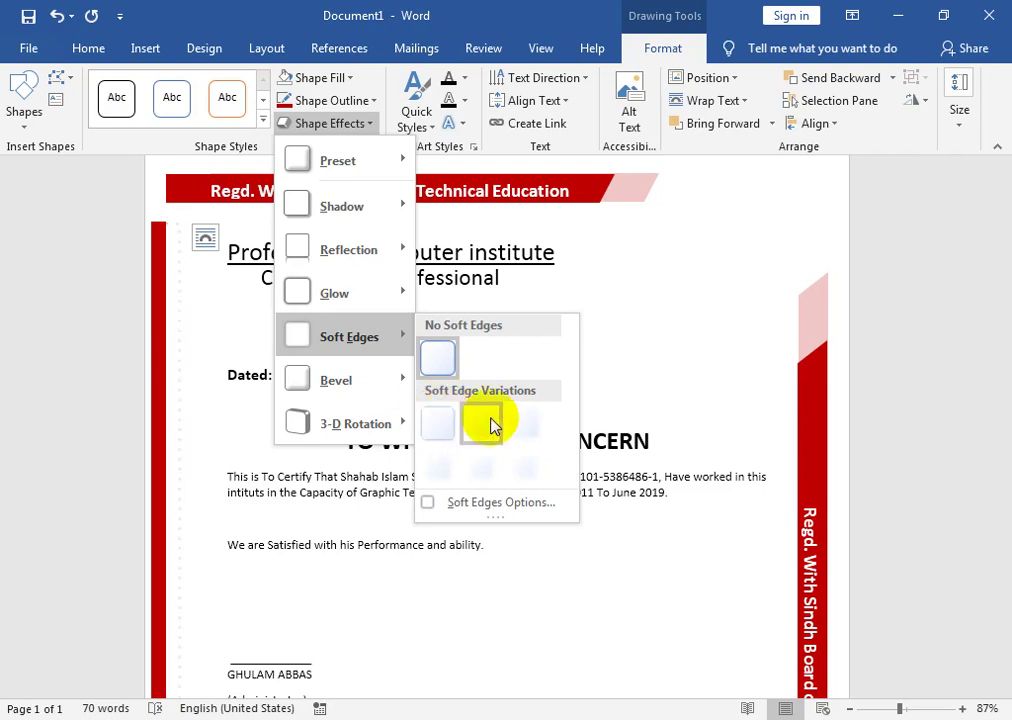
left_click(488, 424)
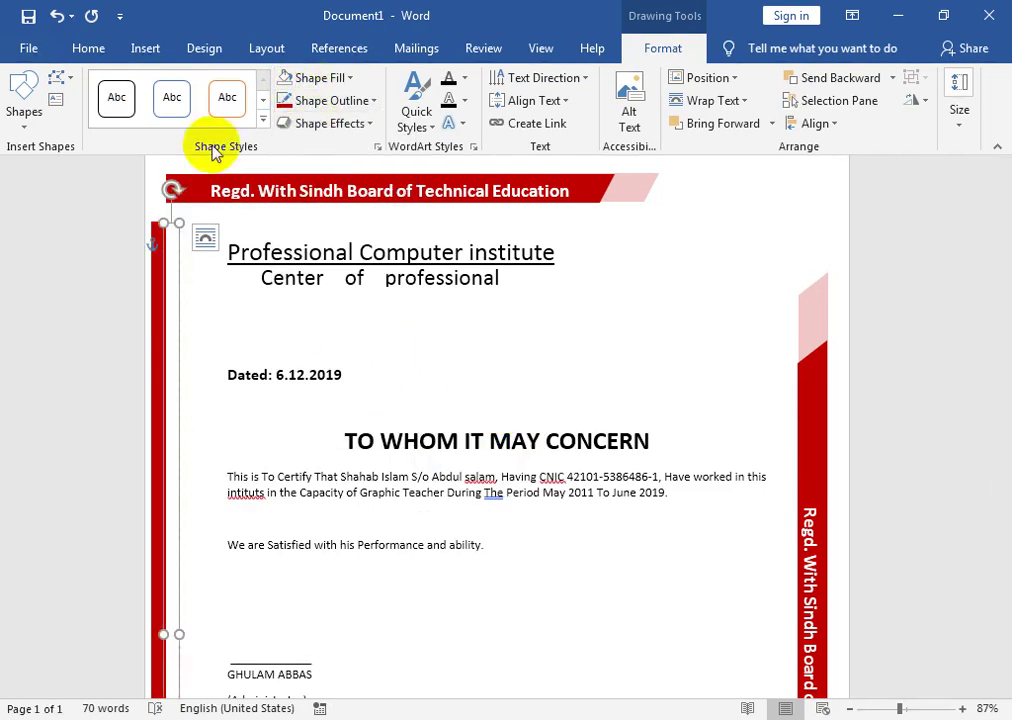
left_click(339, 99)
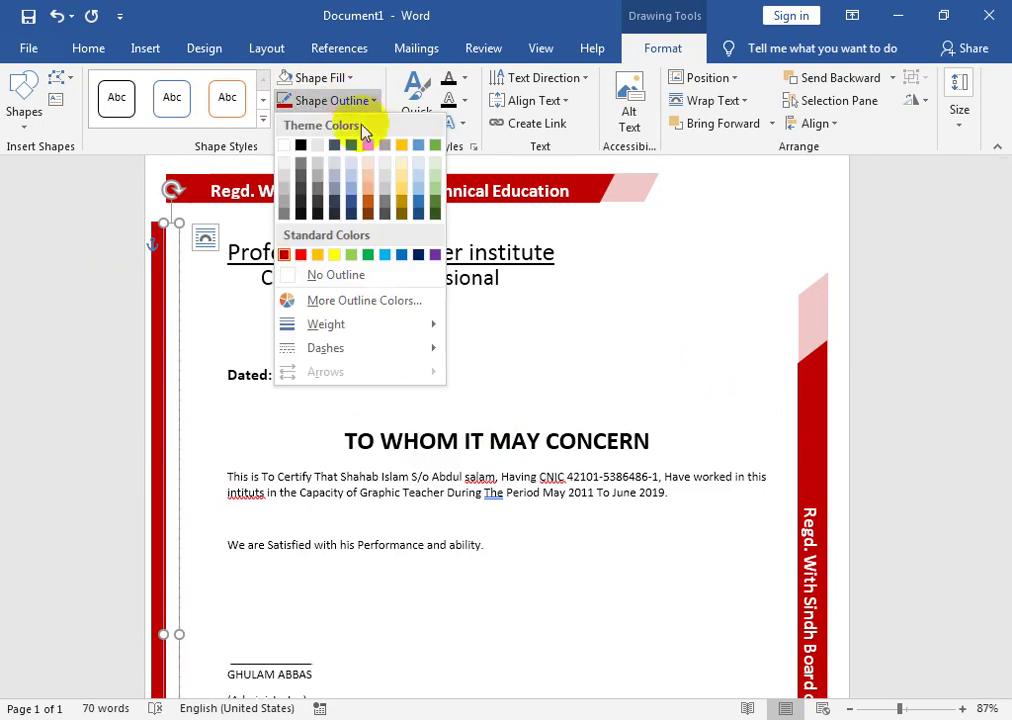
left_click(515, 360)
left_click(203, 298)
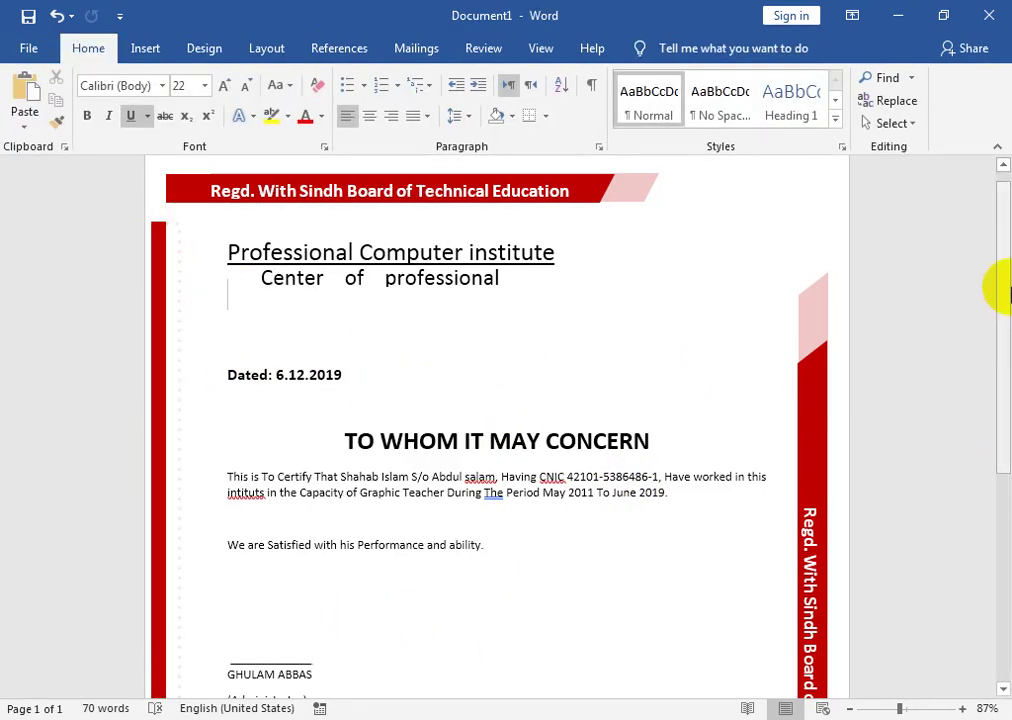
left_click_drag(997, 287, 1003, 418)
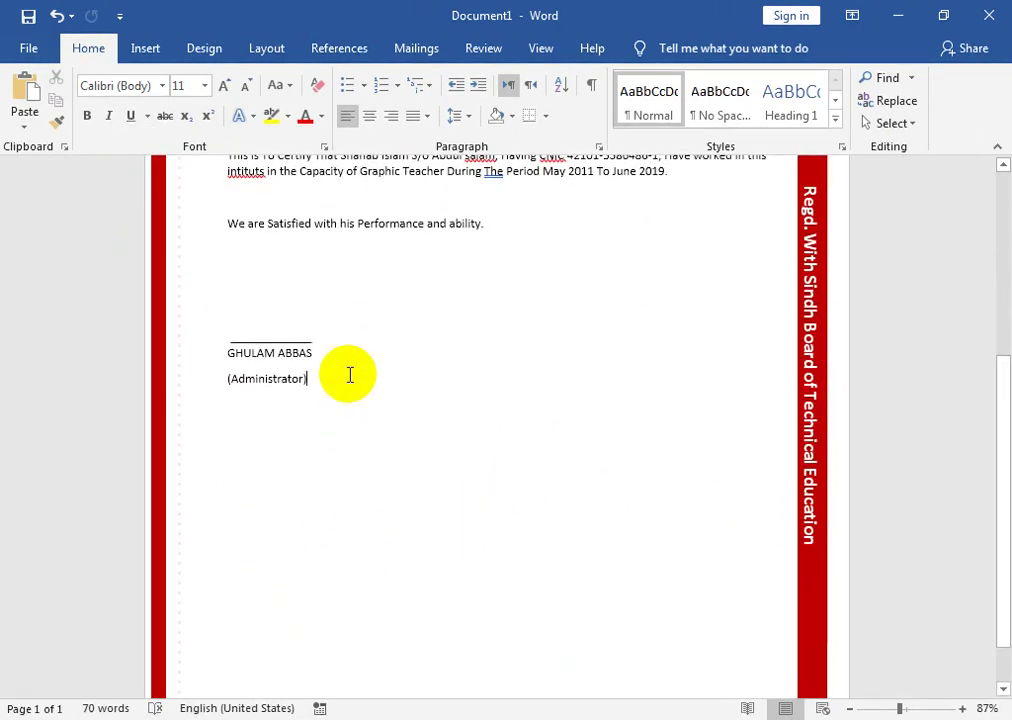
Add a blank line below the signature and open the Building Blocks Organizer from Quick Parts.
key("Return")
key("Return")
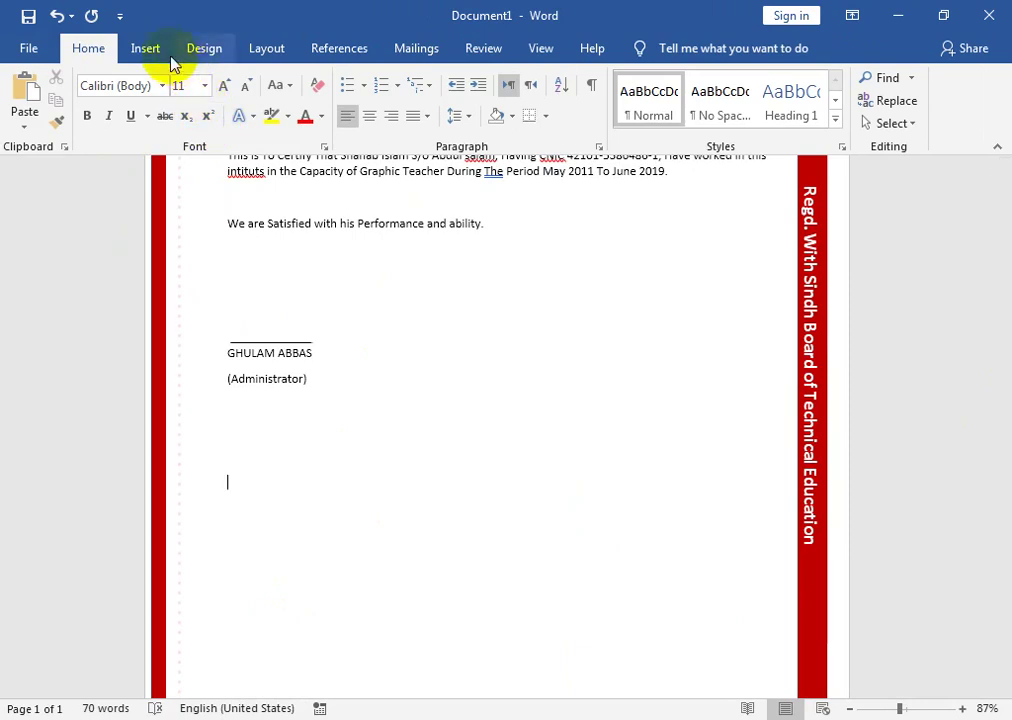
left_click(148, 48)
left_click(766, 82)
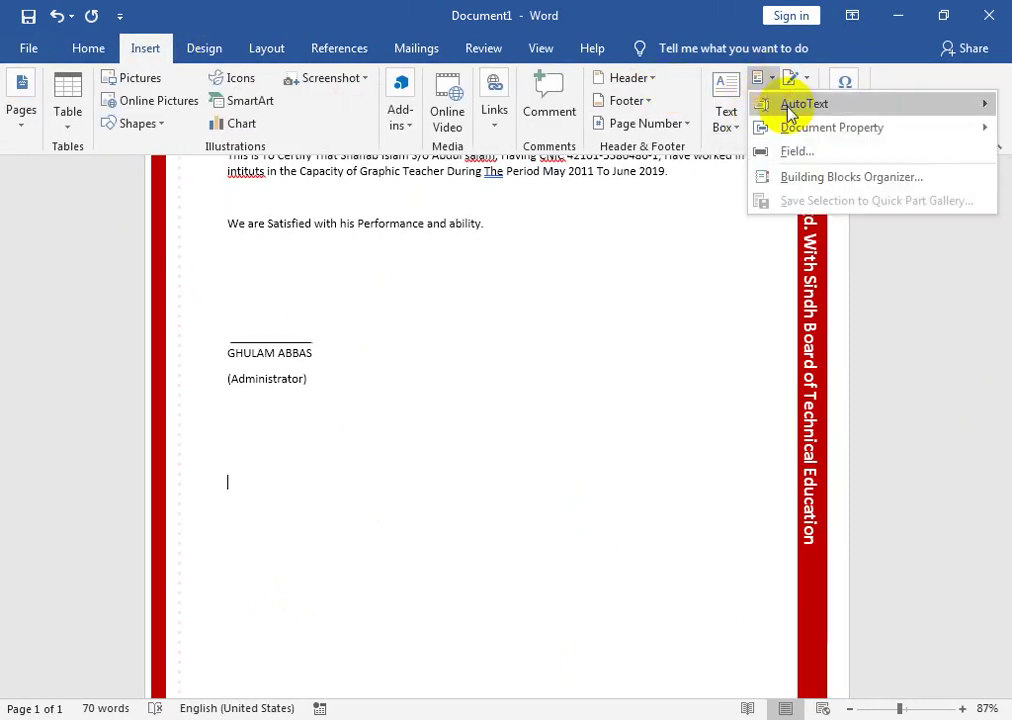
left_click(792, 180)
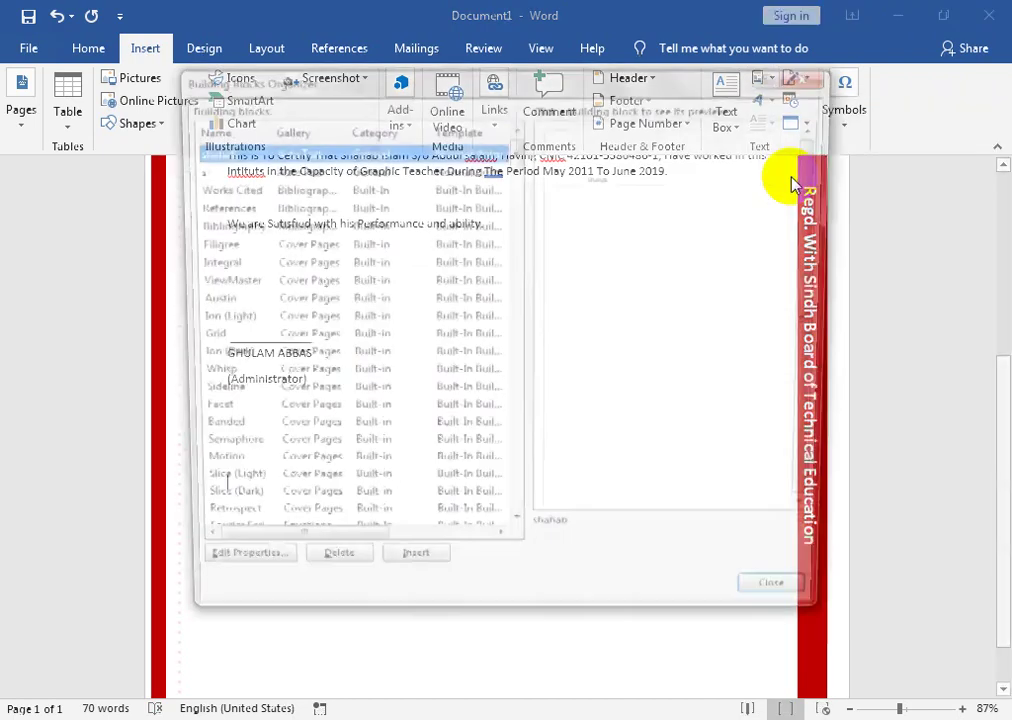
Pick Slice Quote from the Text Boxes building blocks and insert it into the letter.
left_click(307, 472)
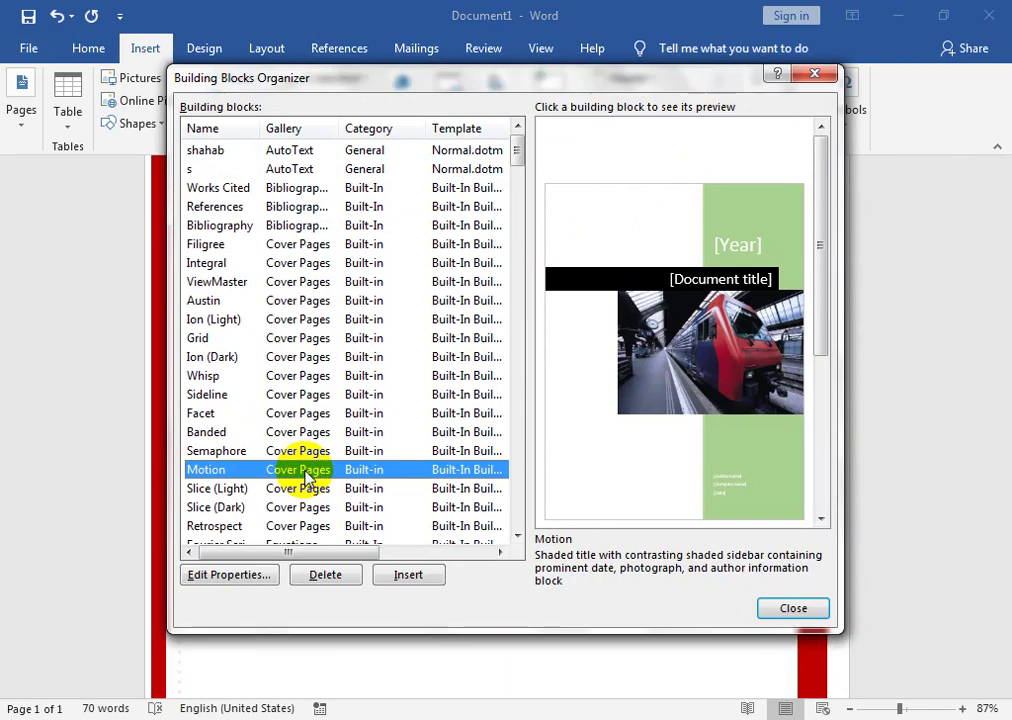
key("t")
key("t")
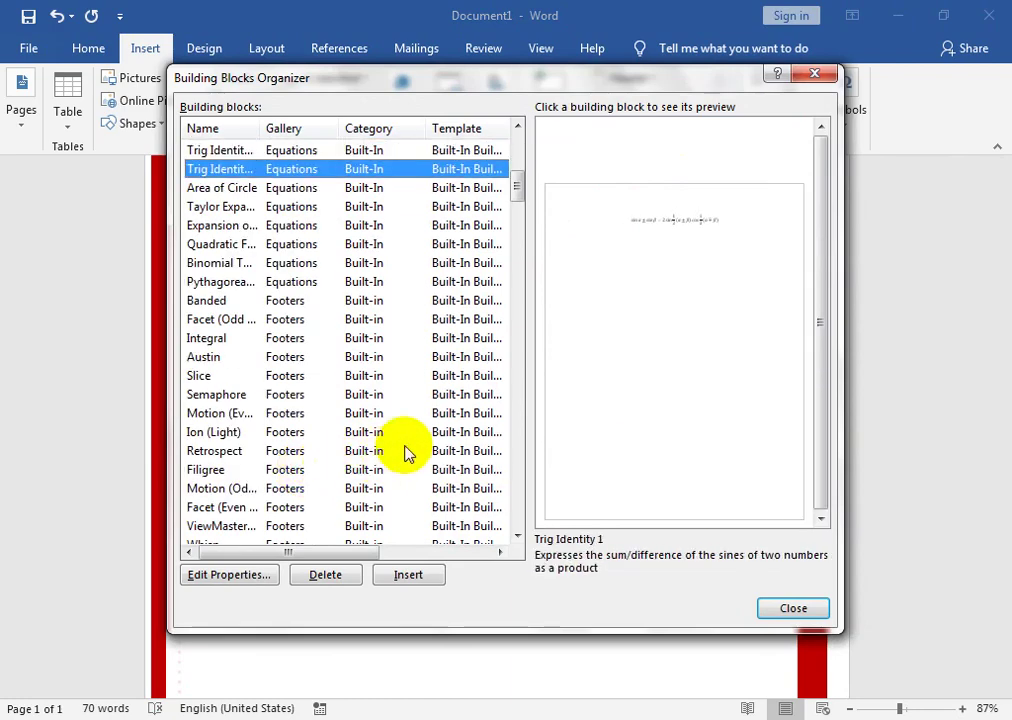
key("t")
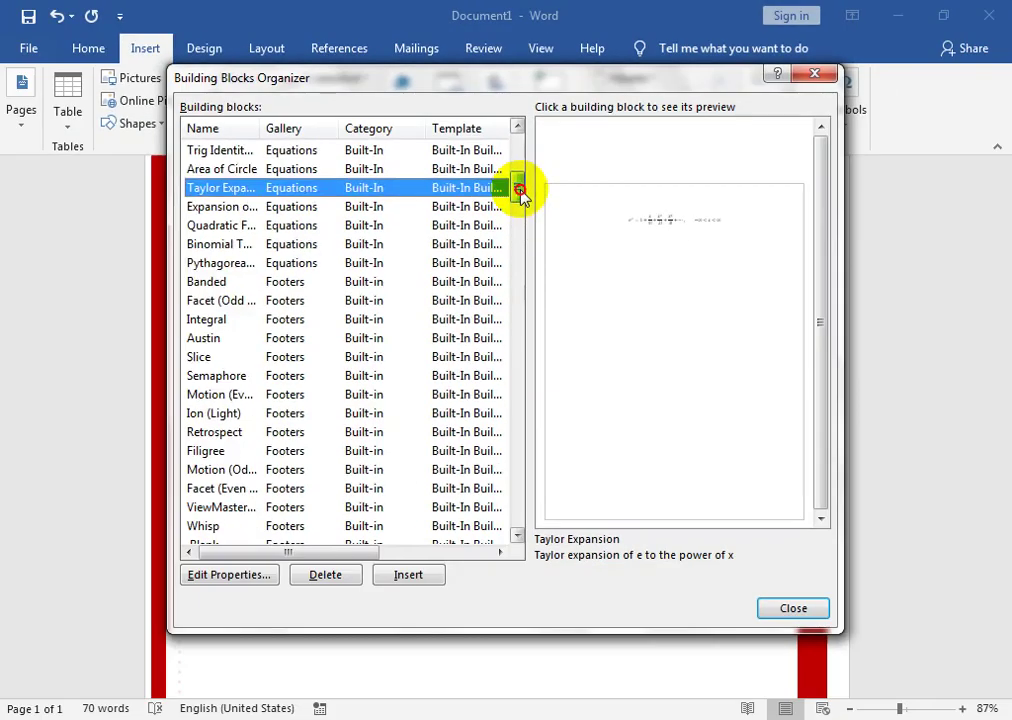
left_click_drag(519, 192, 517, 505)
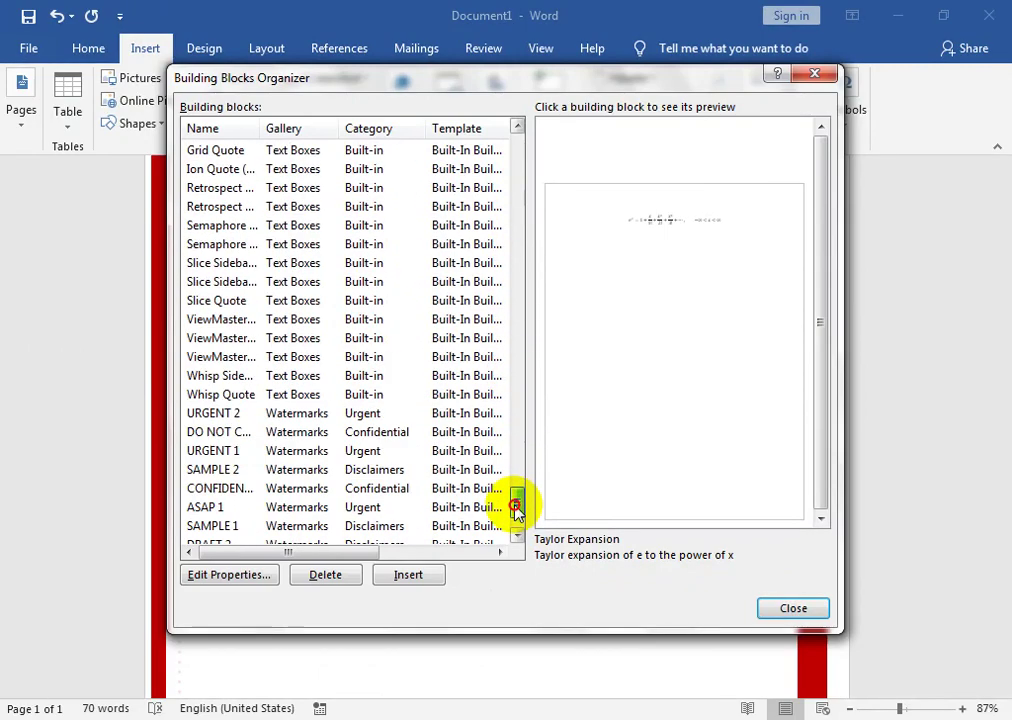
left_click(318, 302)
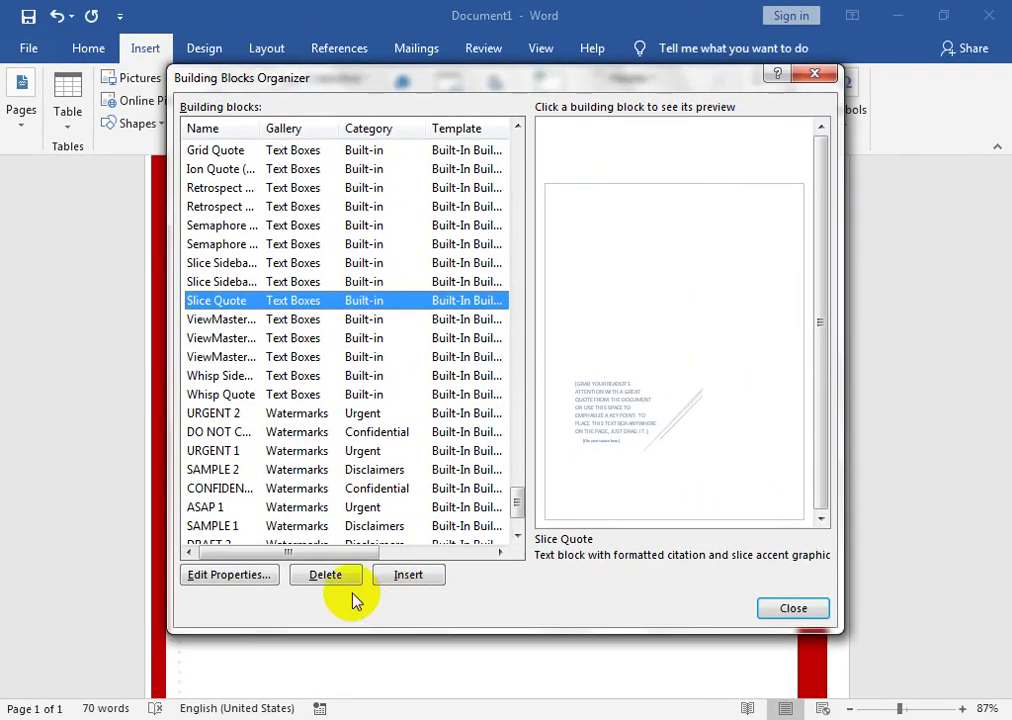
left_click(409, 573)
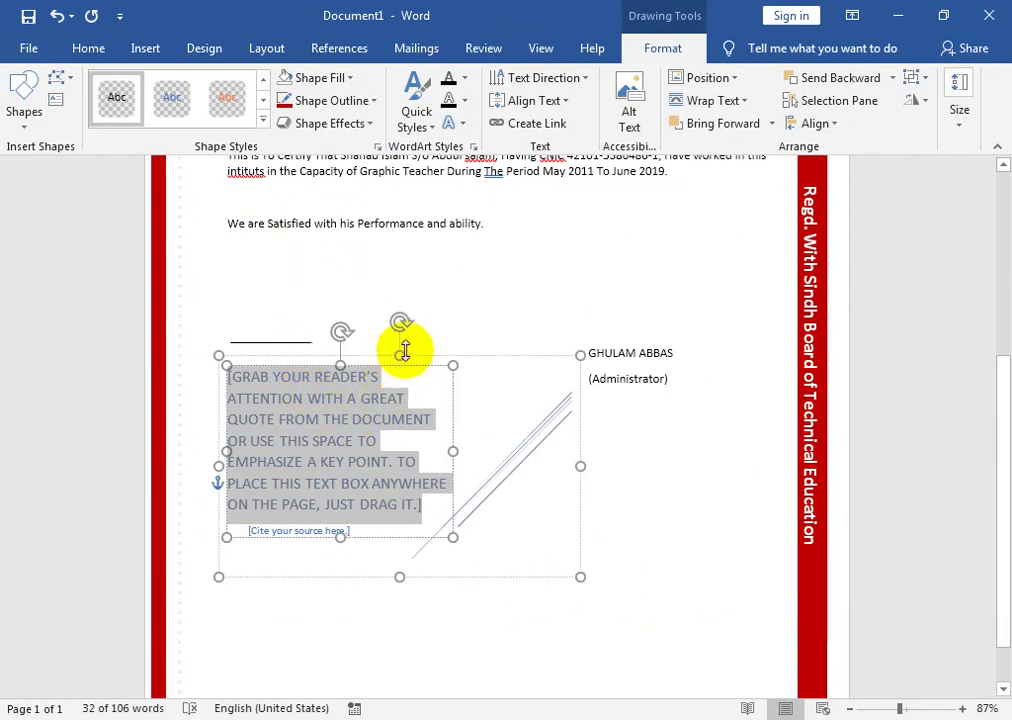
Drag the quote box below the signature and replace its placeholder with 'MOTHER CANPUS', correcting NOTHER.
left_click_drag(456, 358, 426, 482)
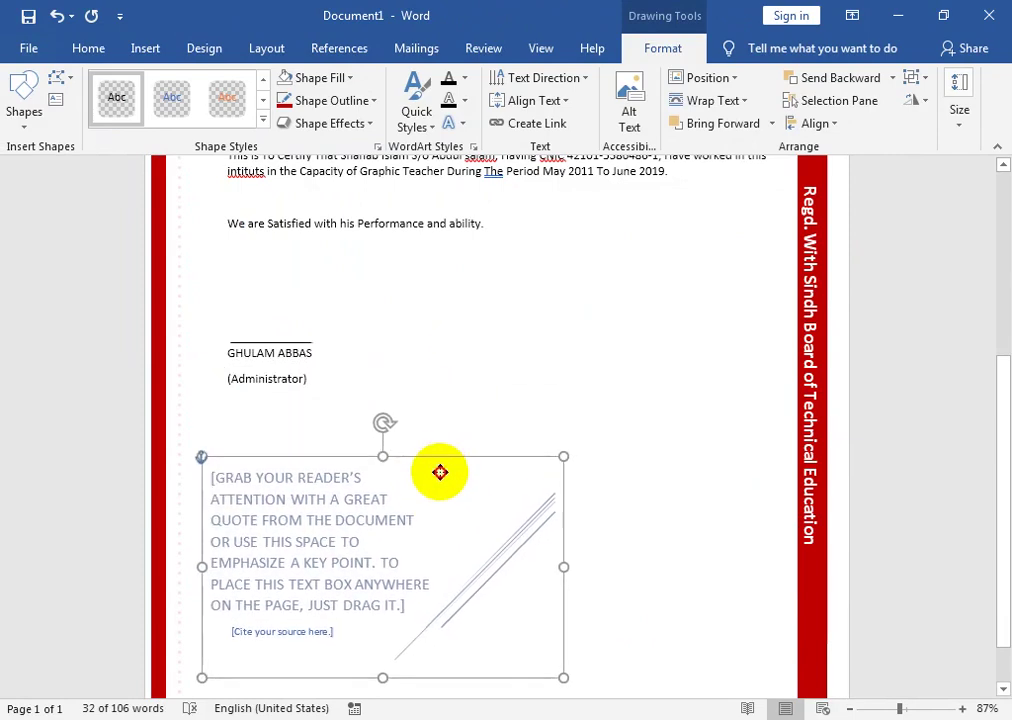
left_click(275, 567)
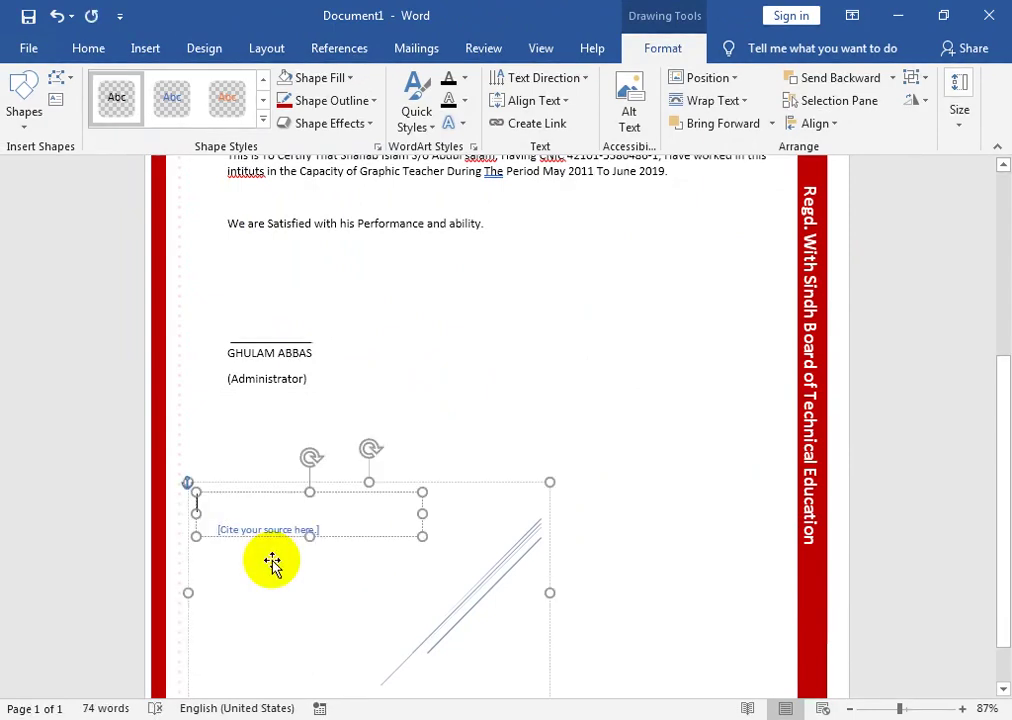
type("NOTHER CANPUS")
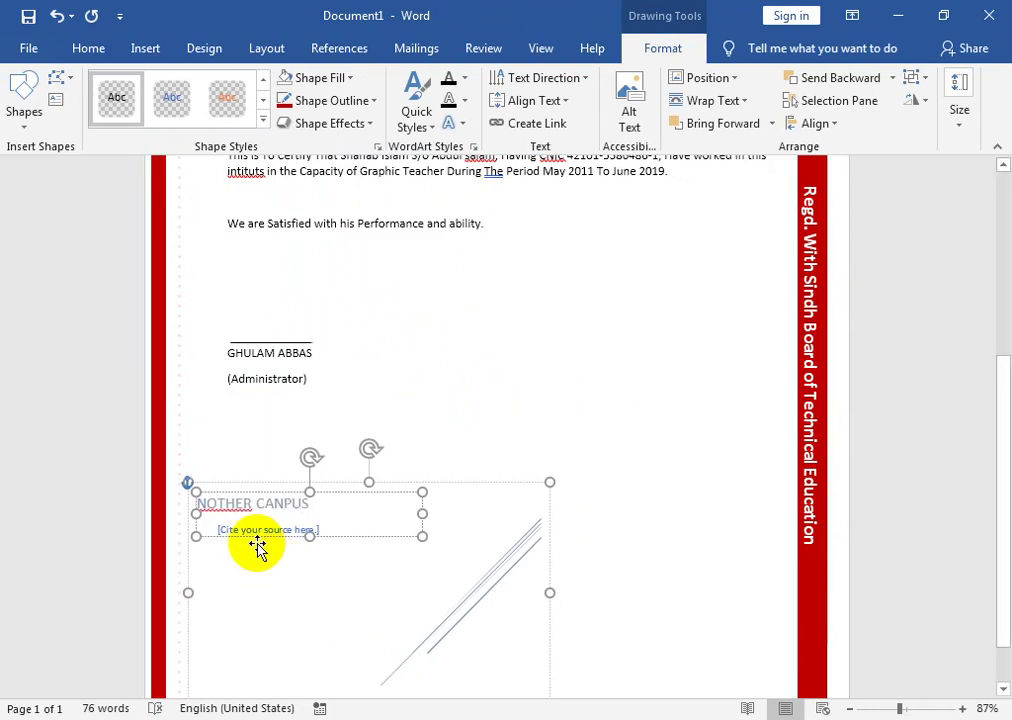
right_click(244, 508)
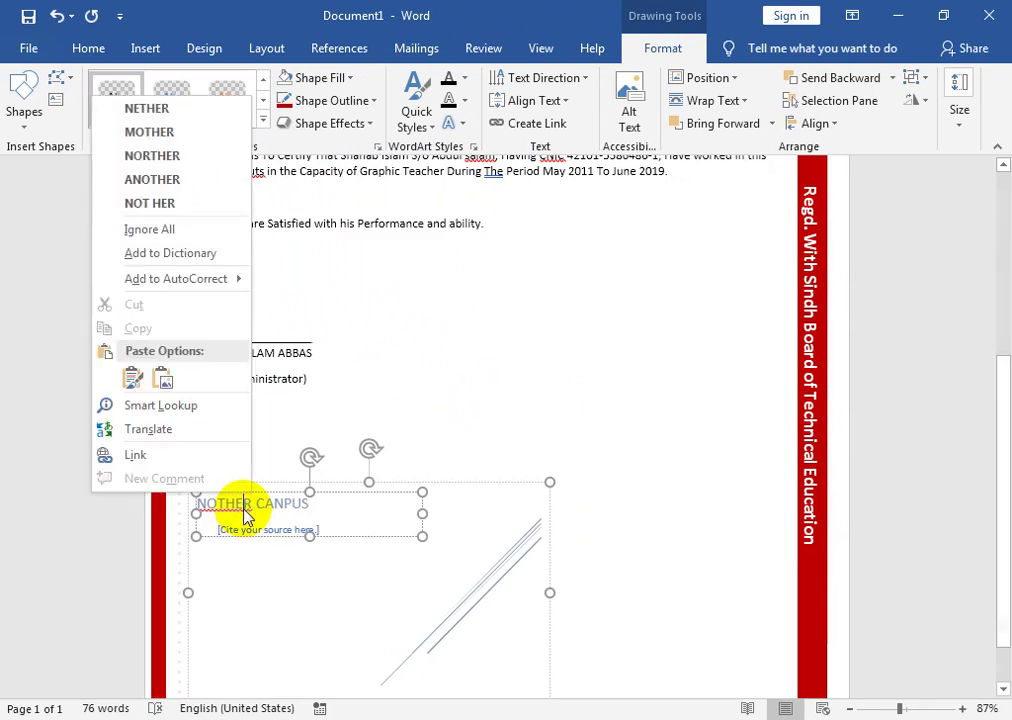
left_click(178, 132)
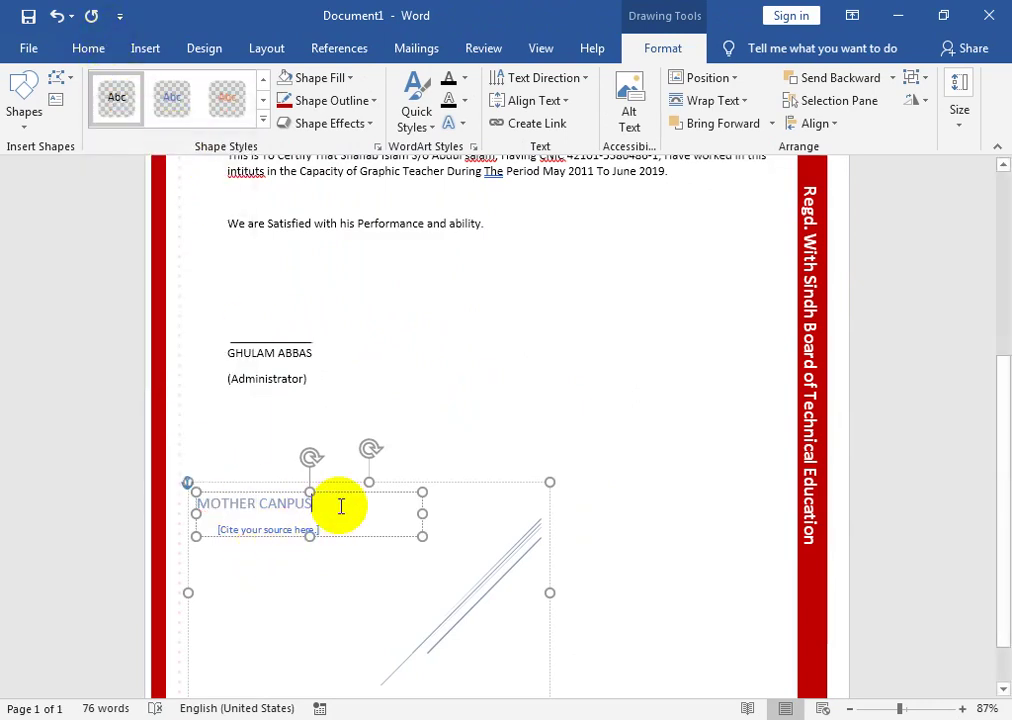
key("Return")
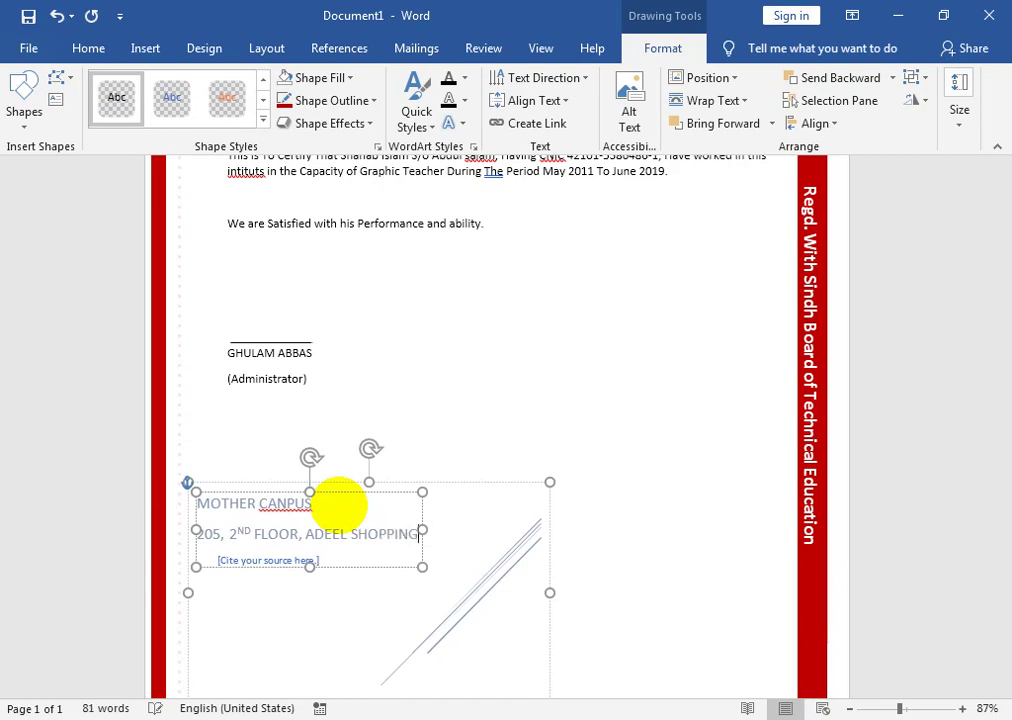
type("CENTER KAREEMABAD")
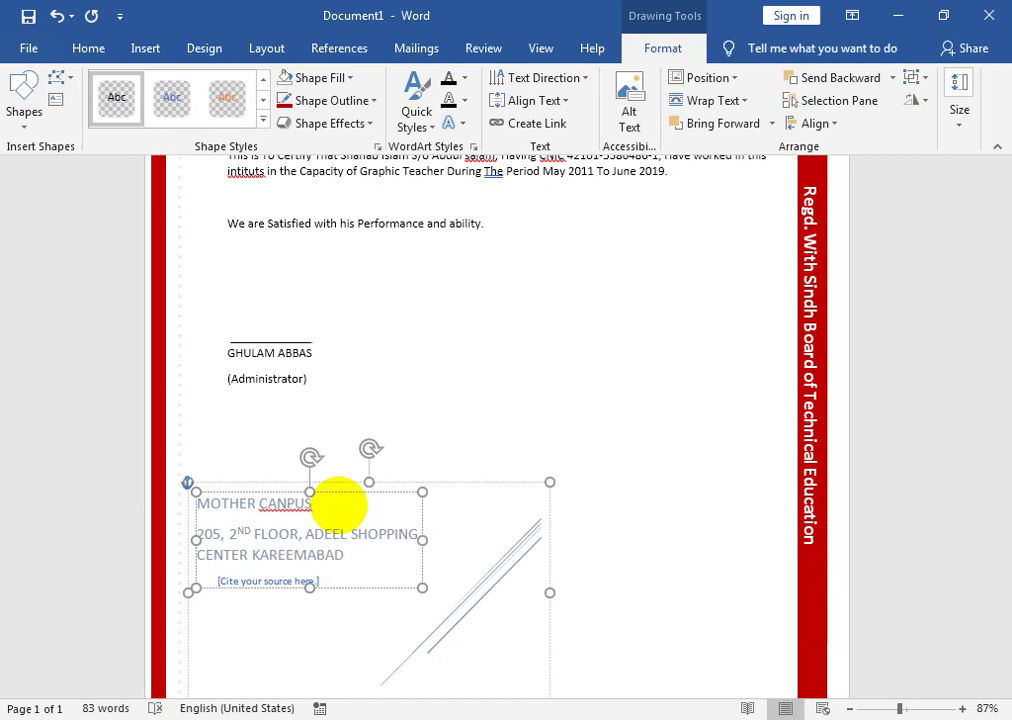
type("KARACHI")
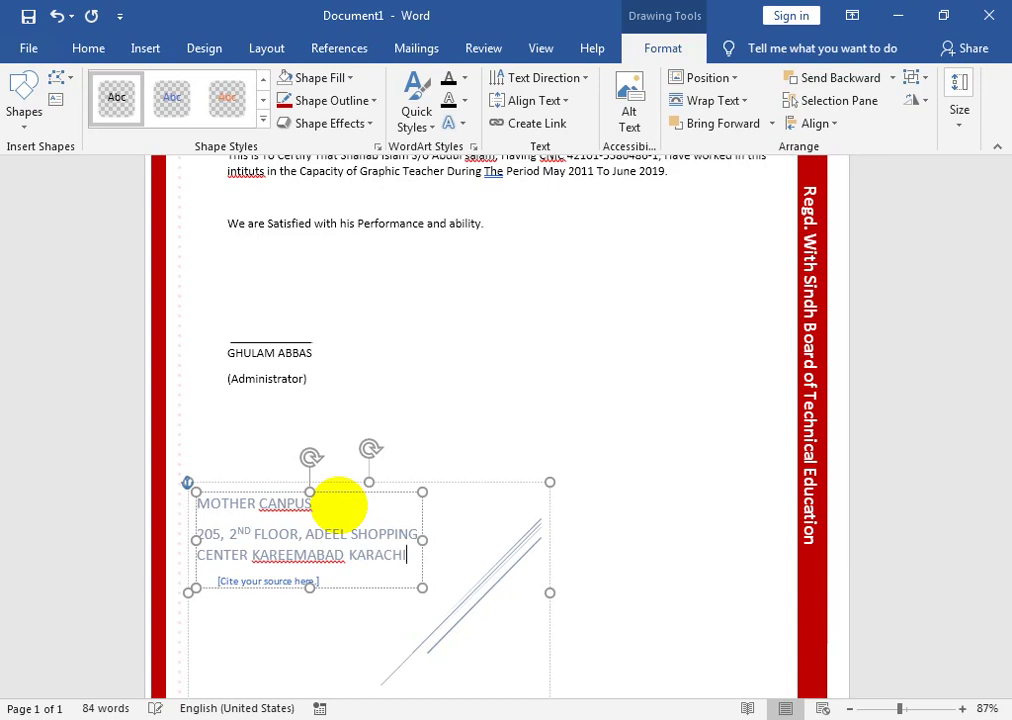
key("Return")
key("Return")
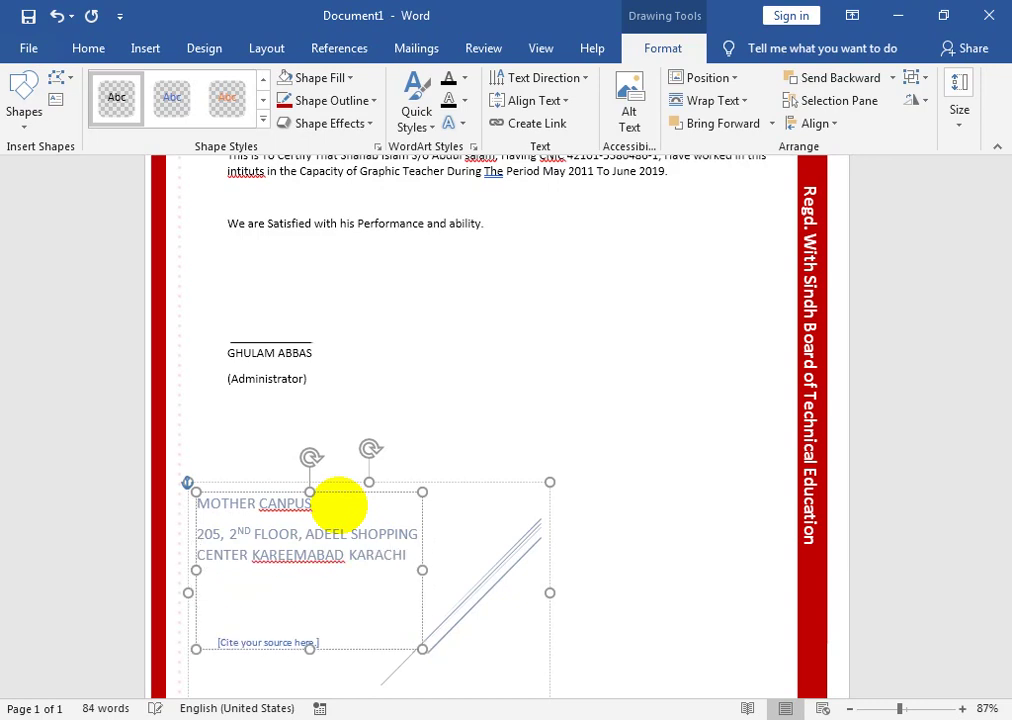
key("BackSpace")
type("CAMPUS-II")
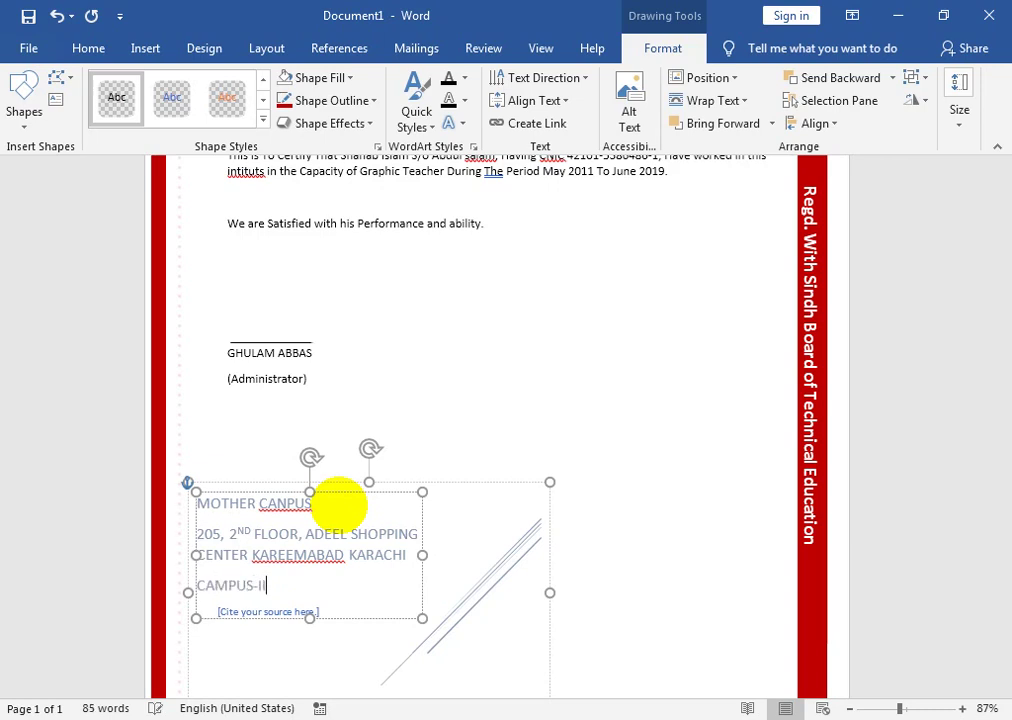
type("II")
key("Return")
type("A-969, C")
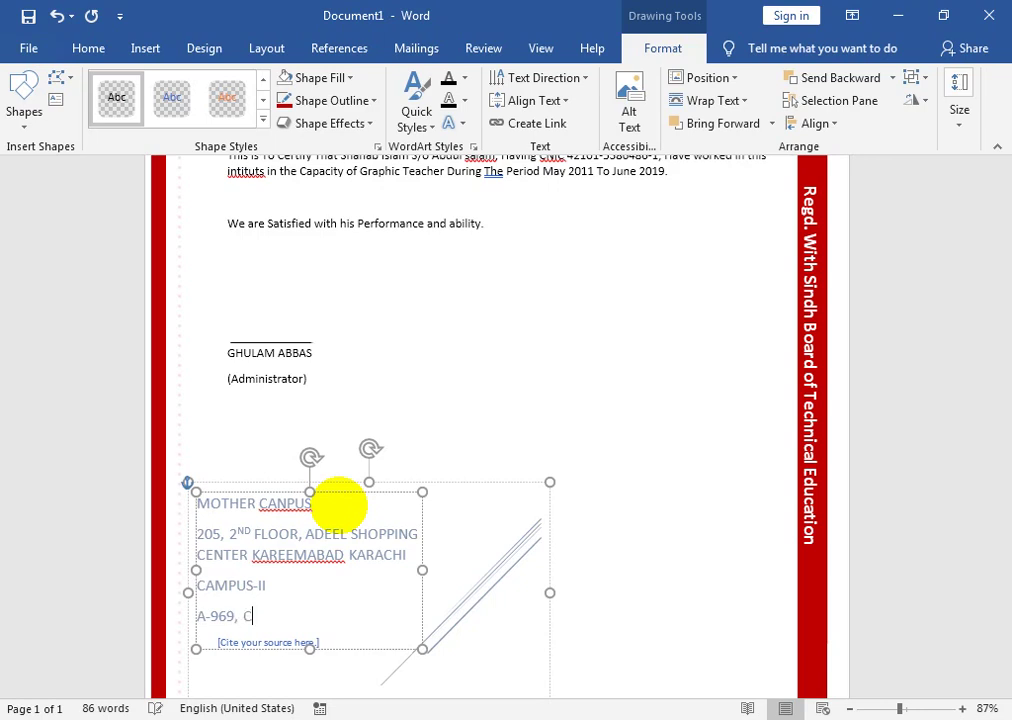
key("BackSpace")
type("SE")
type("OR")
type("11-B N")
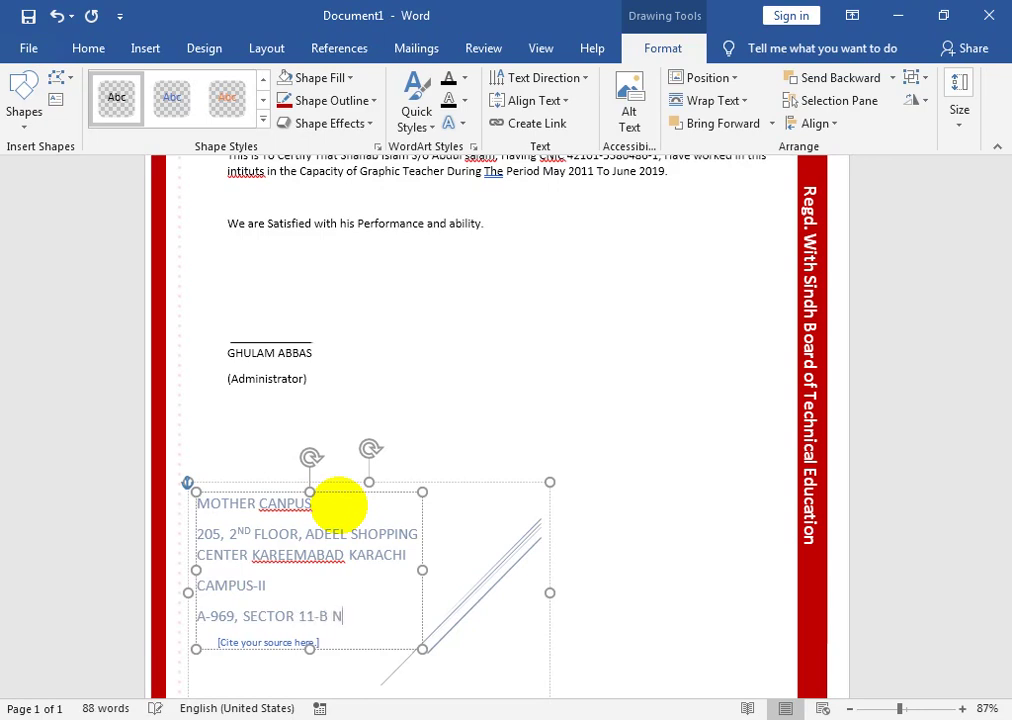
type("R")
type("IP")
key("BackSpace")
key("BackSpace")
type("OR")
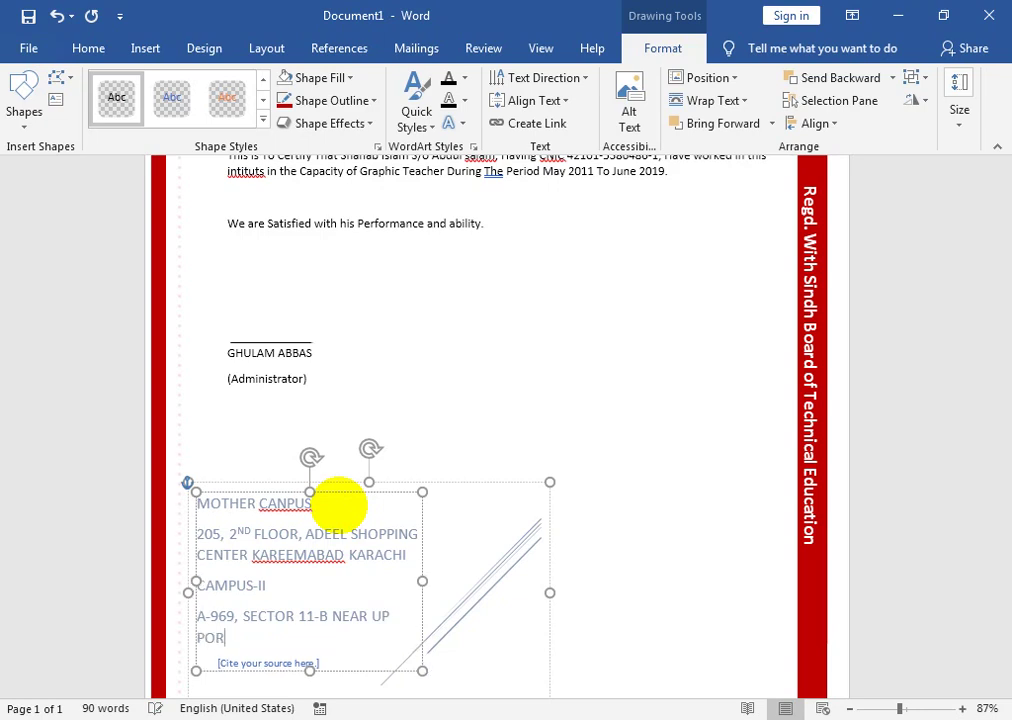
type("E NORTH K")
type("ARACHI")
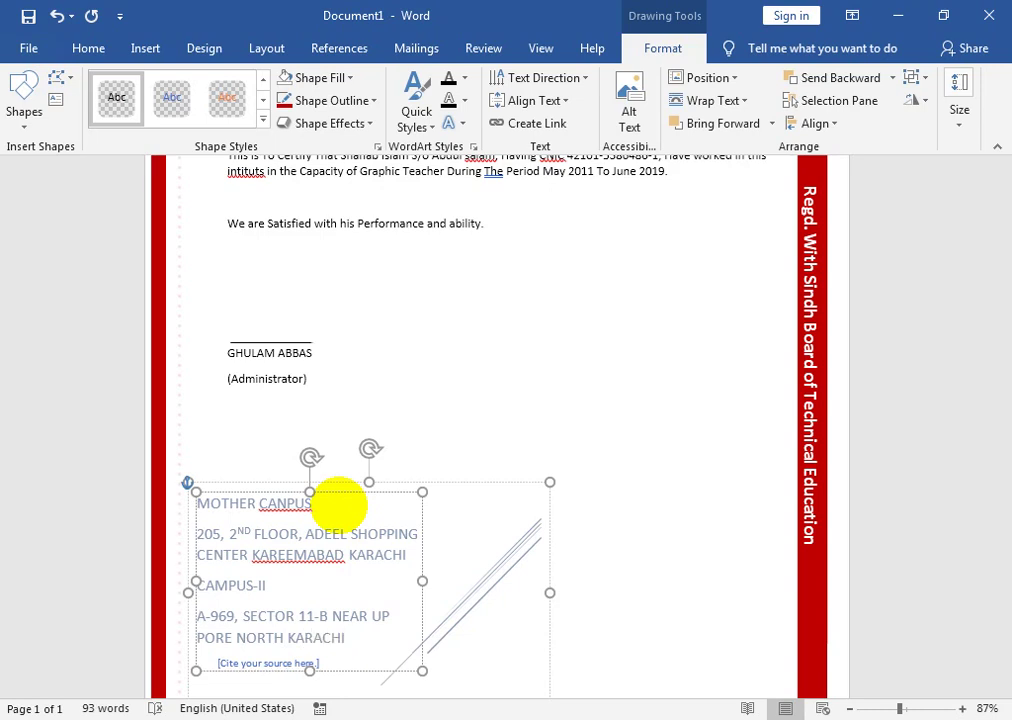
key("Return")
type("HONE: 1")
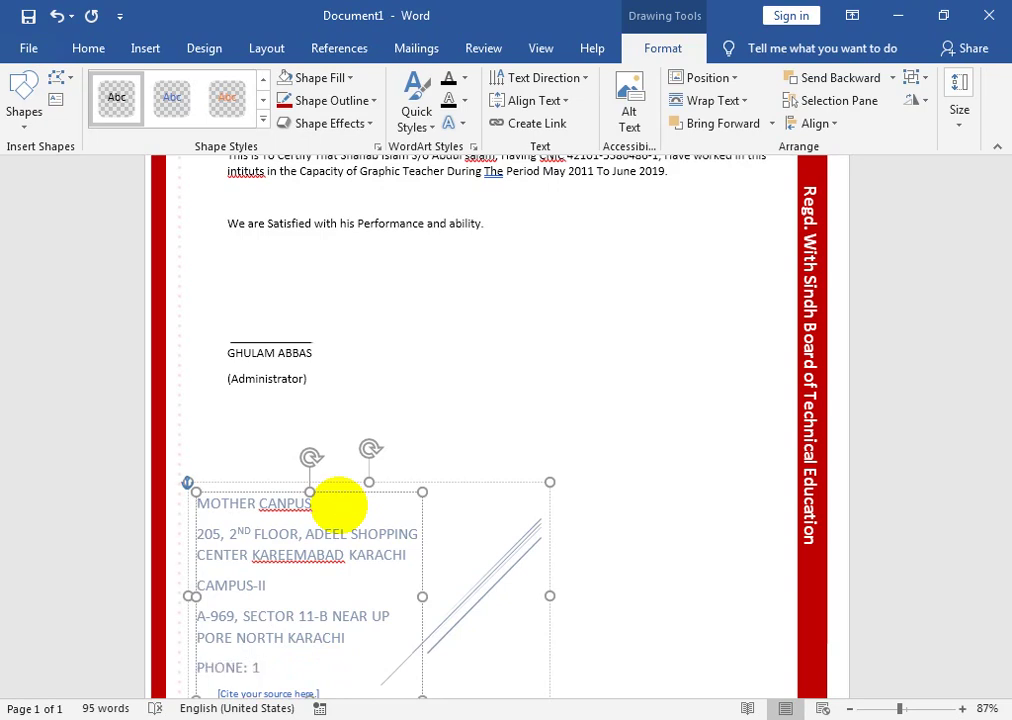
type("2345698")
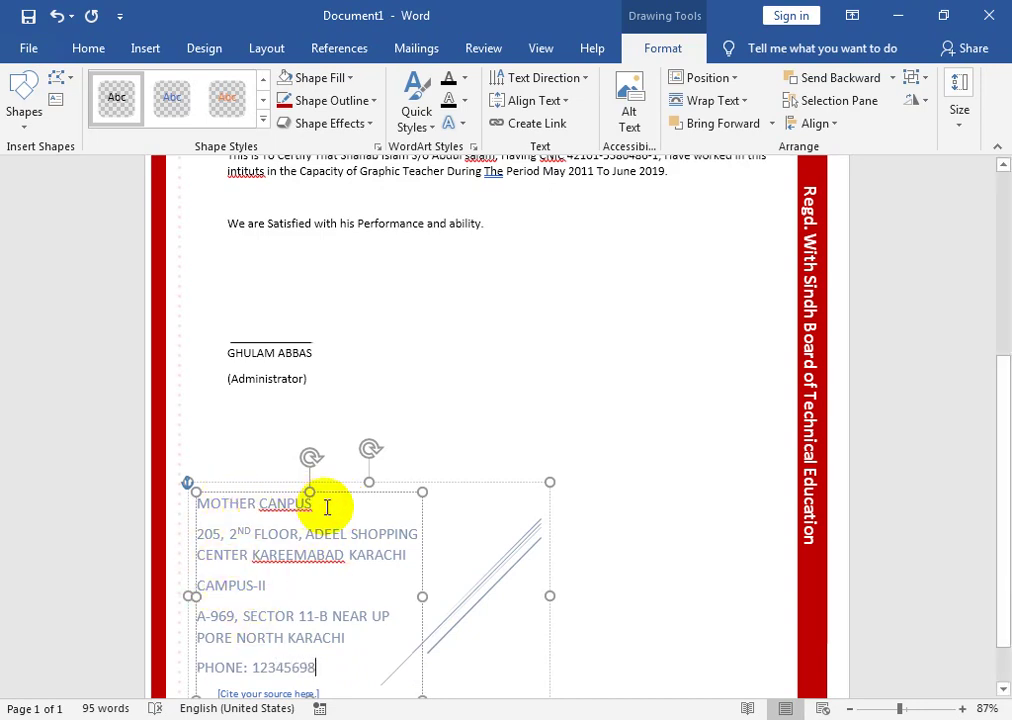
right_click(278, 501)
left_click(226, 99)
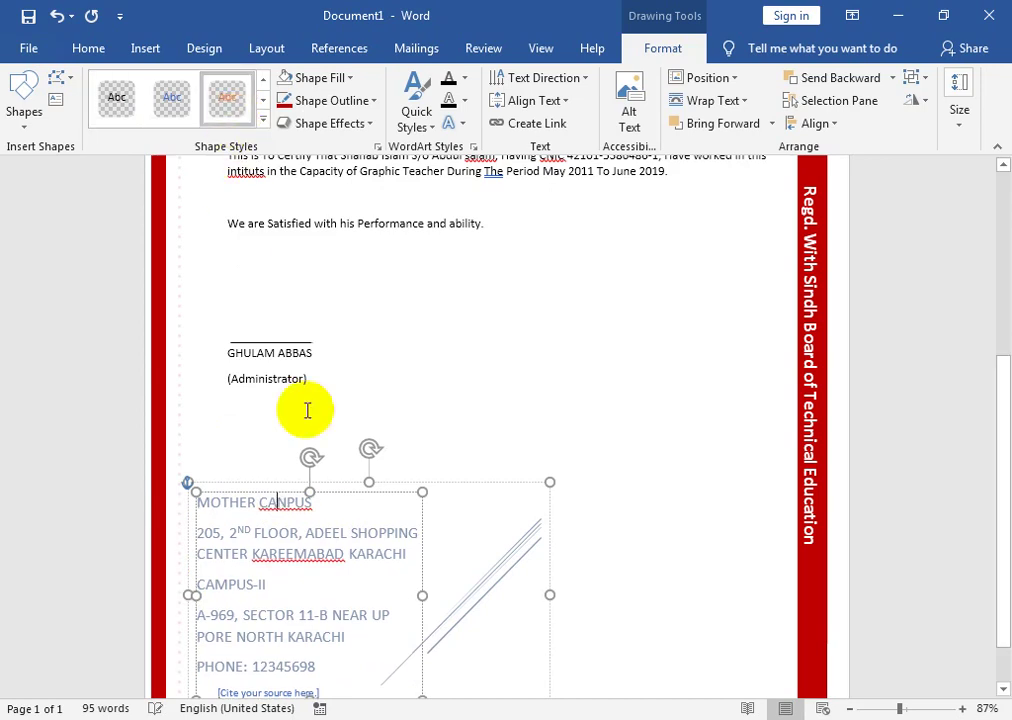
right_click(272, 503)
left_click(450, 598)
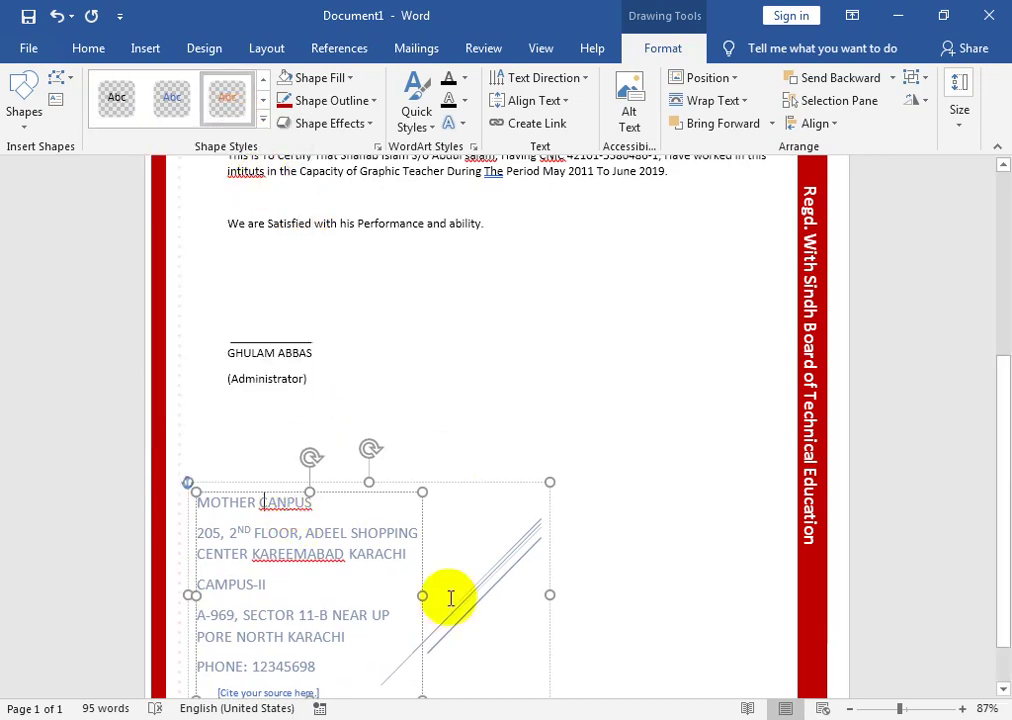
right_click(320, 554)
left_click(244, 257)
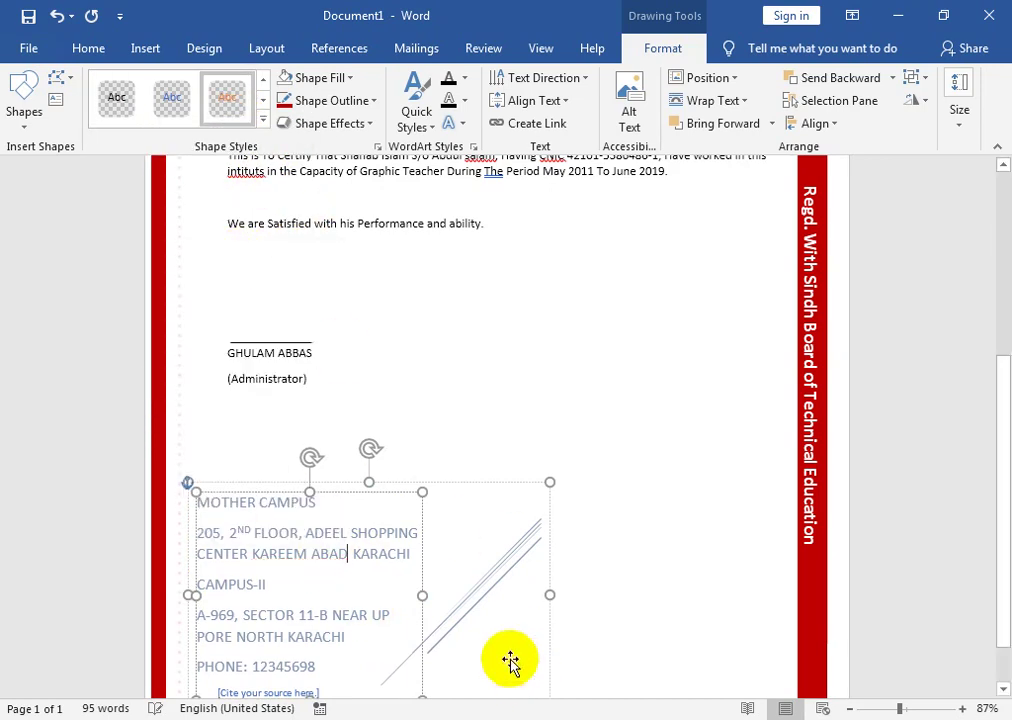
left_click_drag(318, 502, 143, 517)
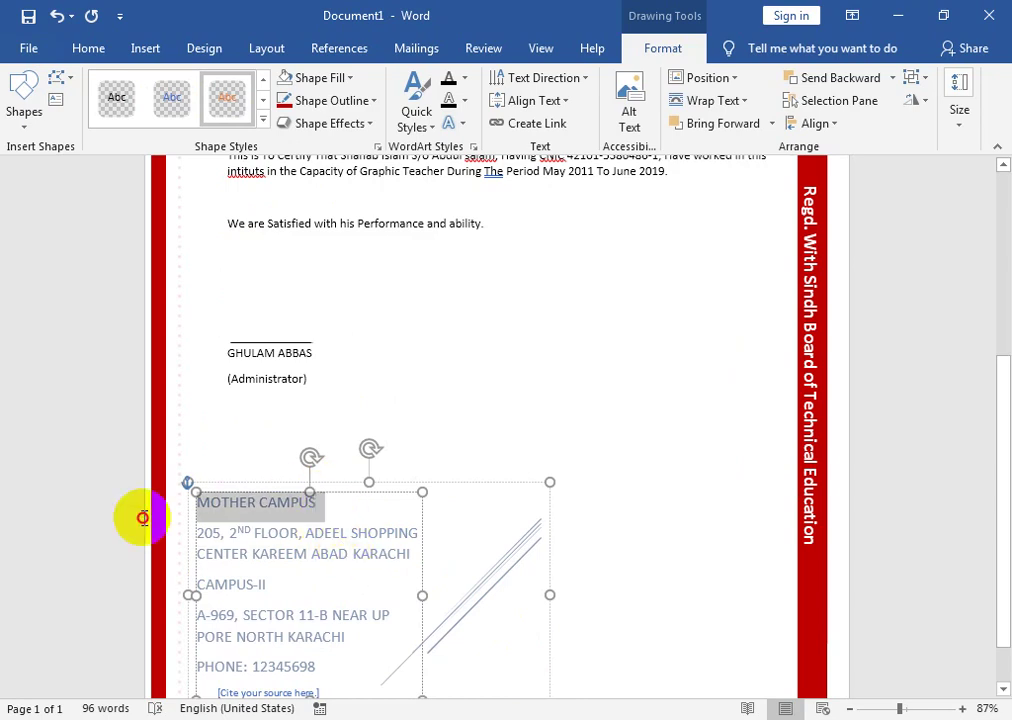
left_click(90, 48)
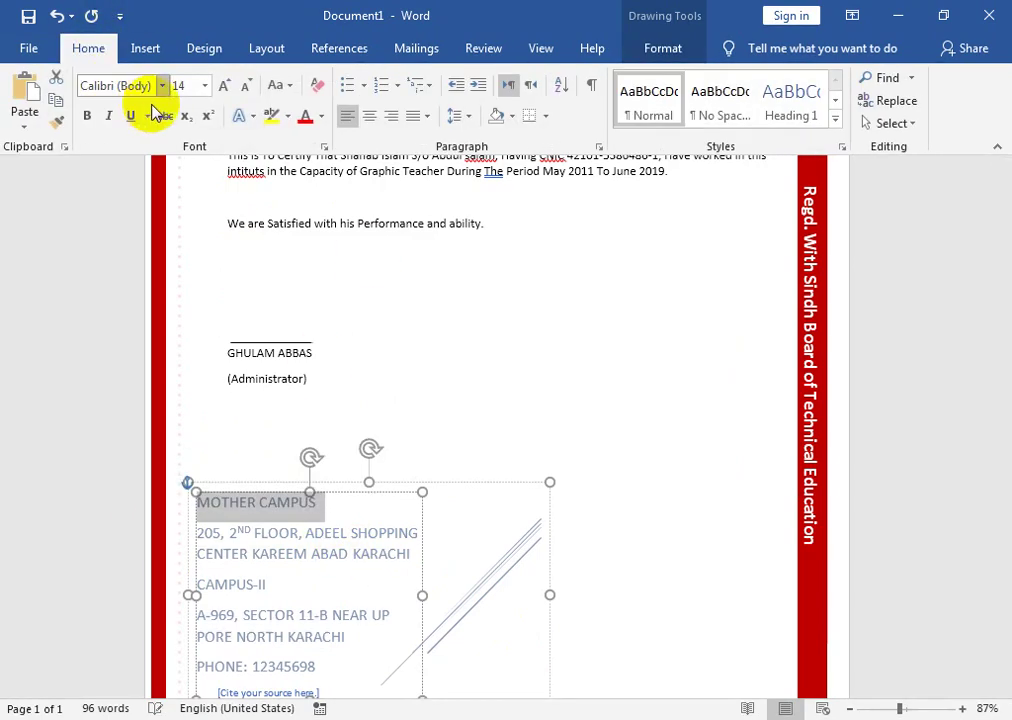
left_click(228, 86)
left_click(224, 86)
left_click(86, 115)
left_click(321, 116)
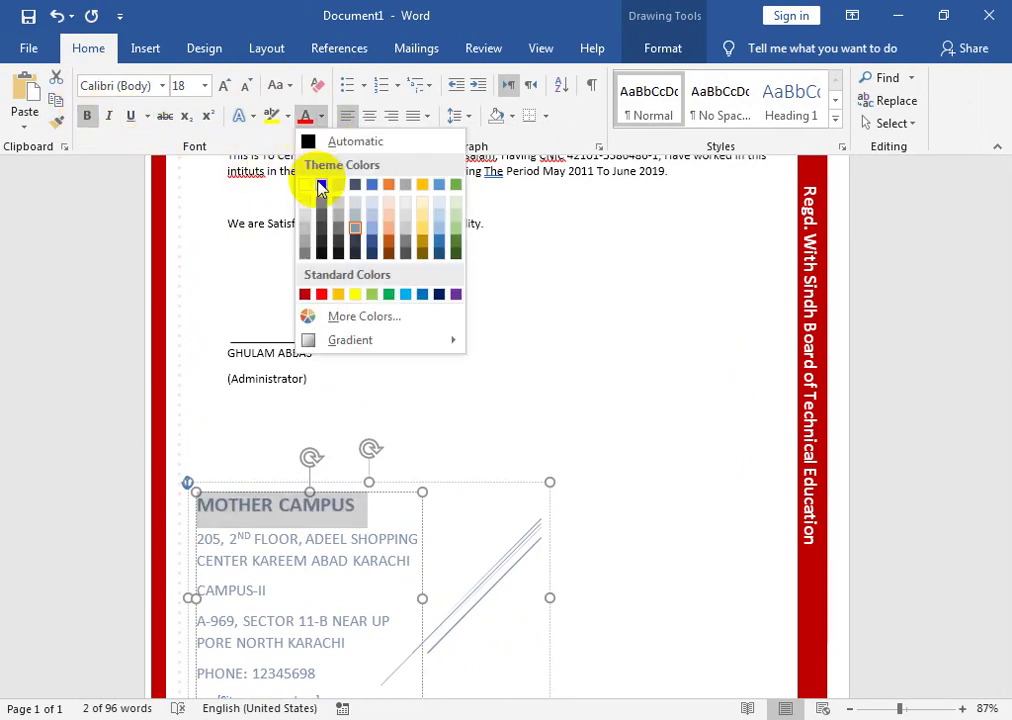
left_click(321, 187)
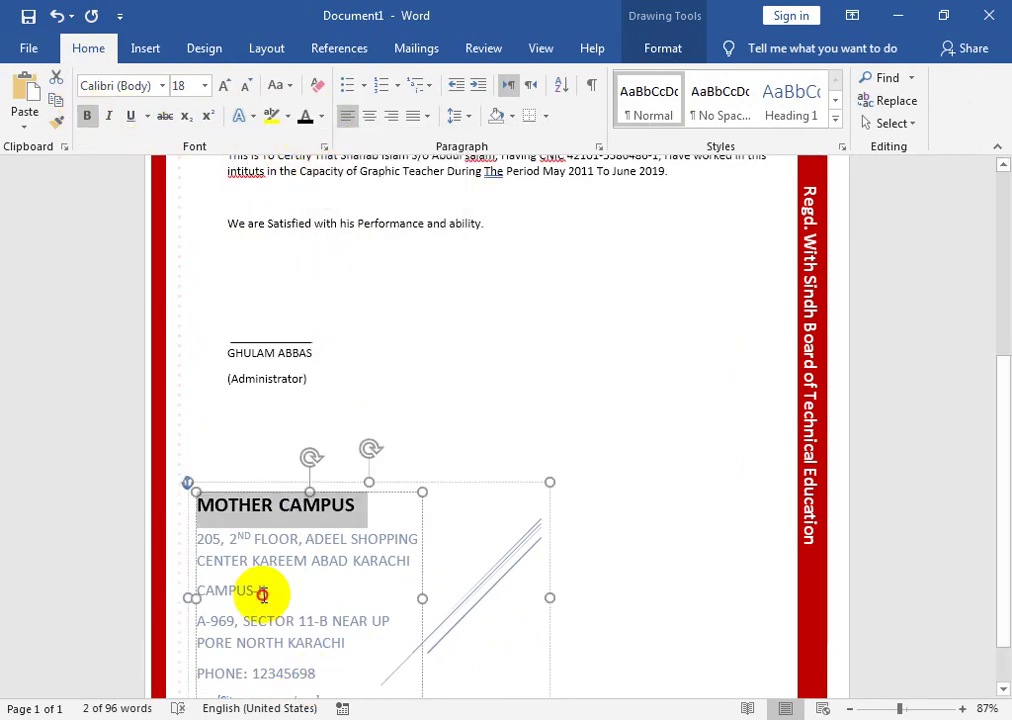
left_click_drag(278, 591, 188, 590)
left_click(225, 86)
left_click(225, 86)
left_click(225, 86)
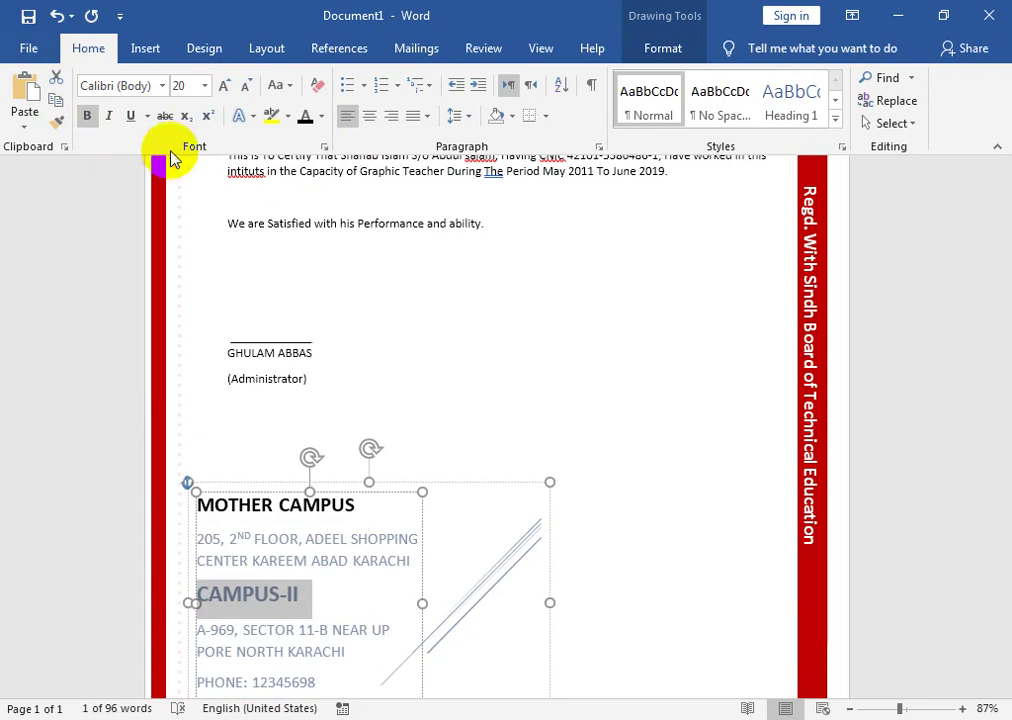
left_click(305, 116)
left_click(345, 506)
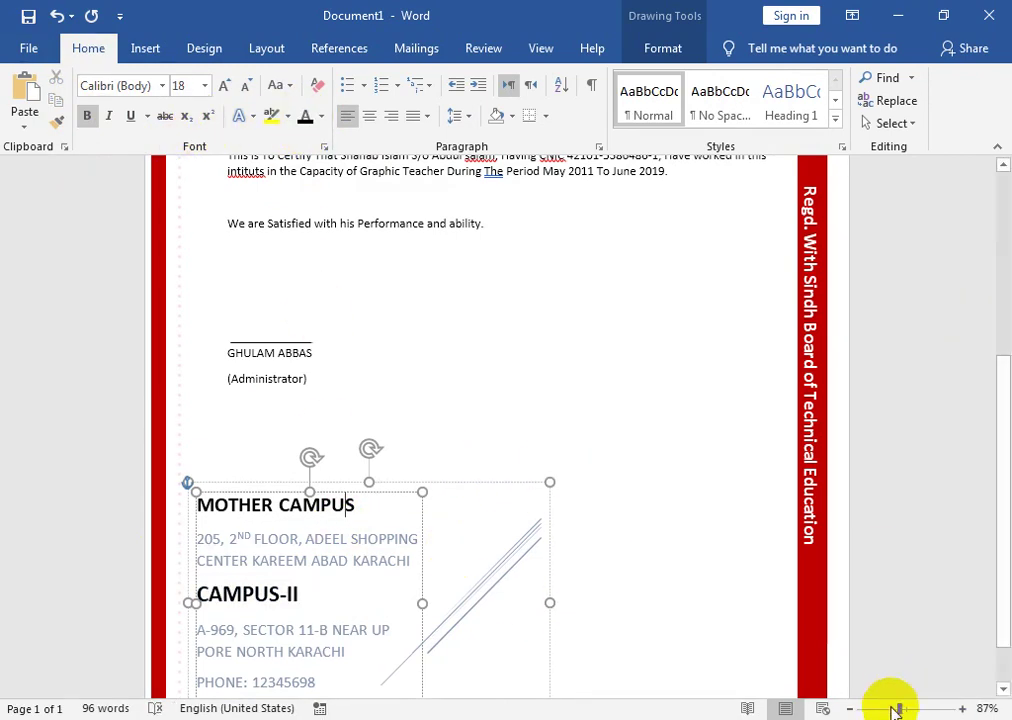
left_click_drag(895, 708, 889, 708)
left_click_drag(1000, 383, 999, 212)
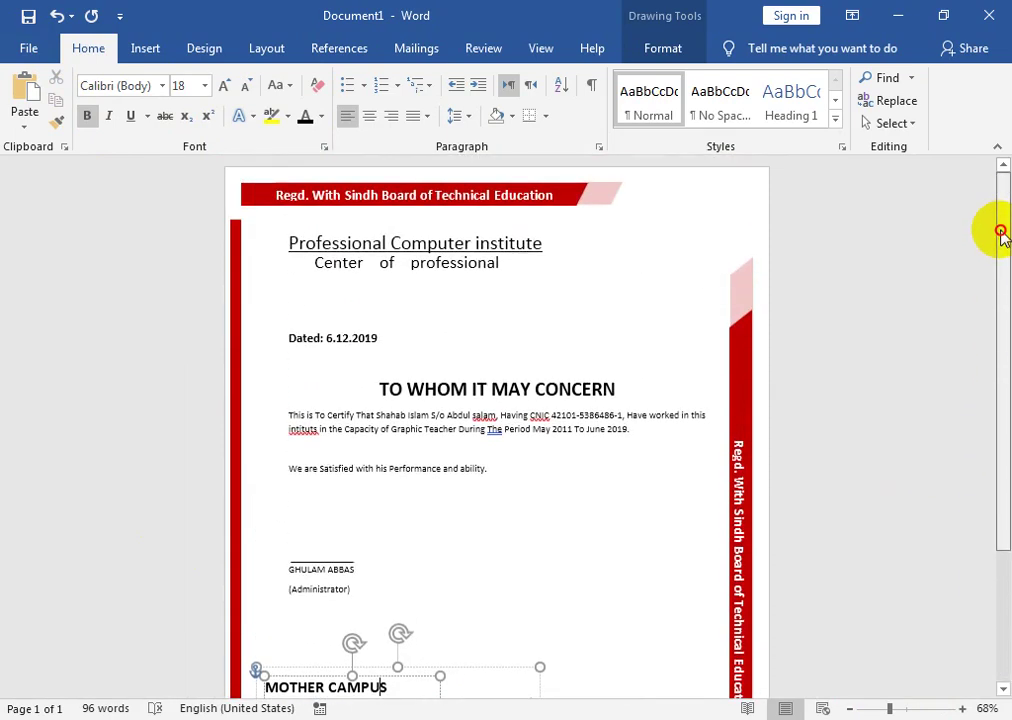
right_click(490, 413)
left_click(588, 125)
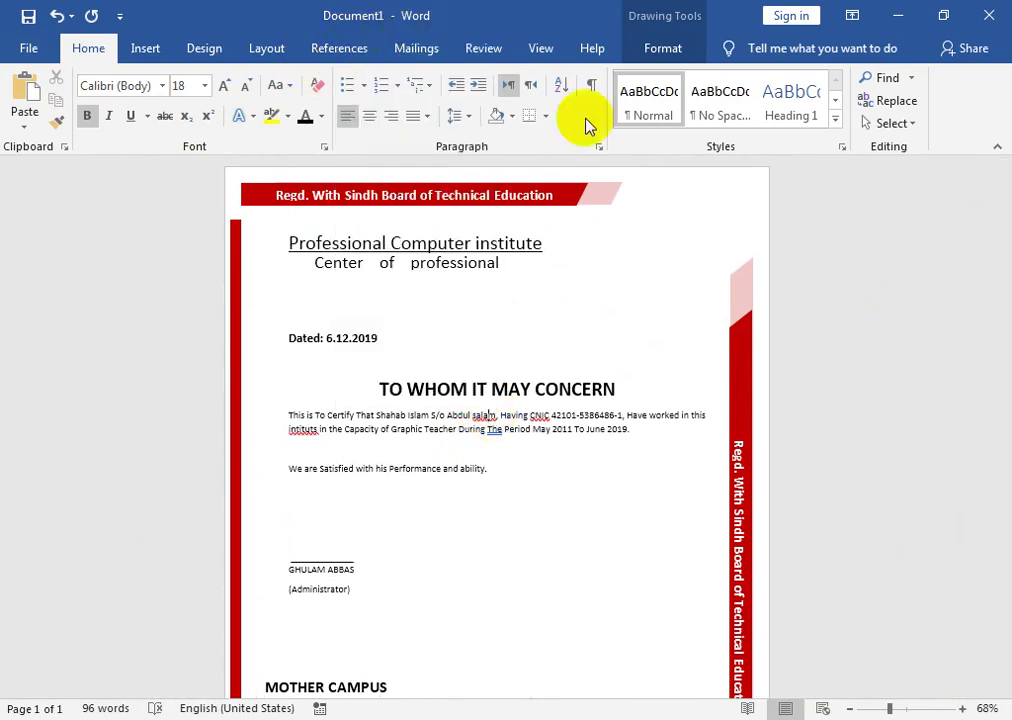
right_click(540, 416)
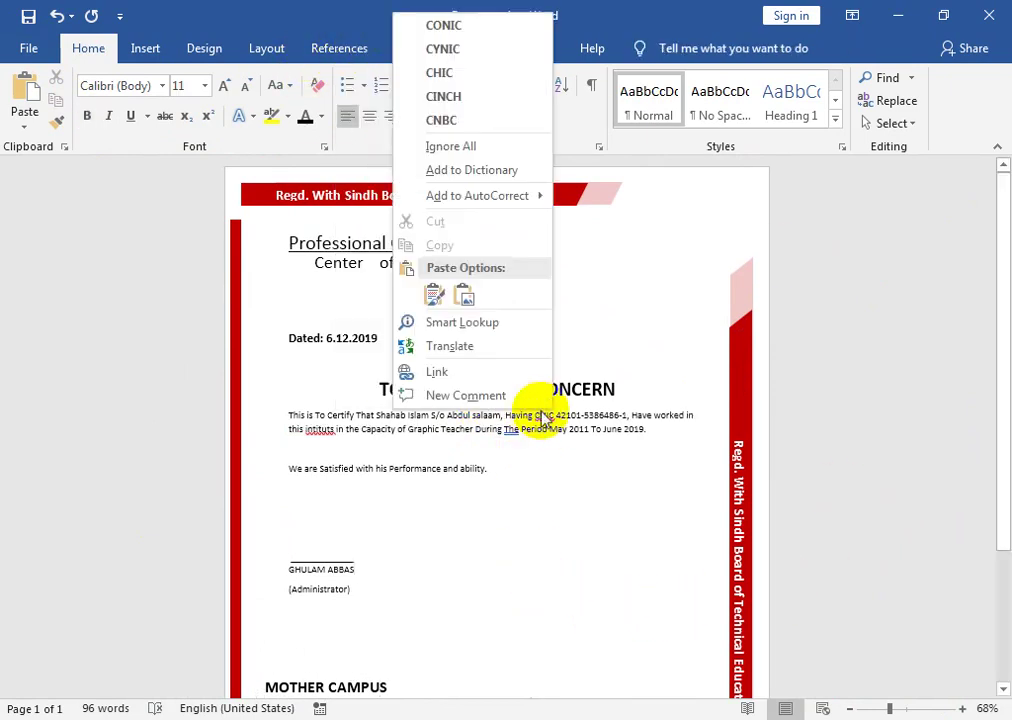
left_click(451, 147)
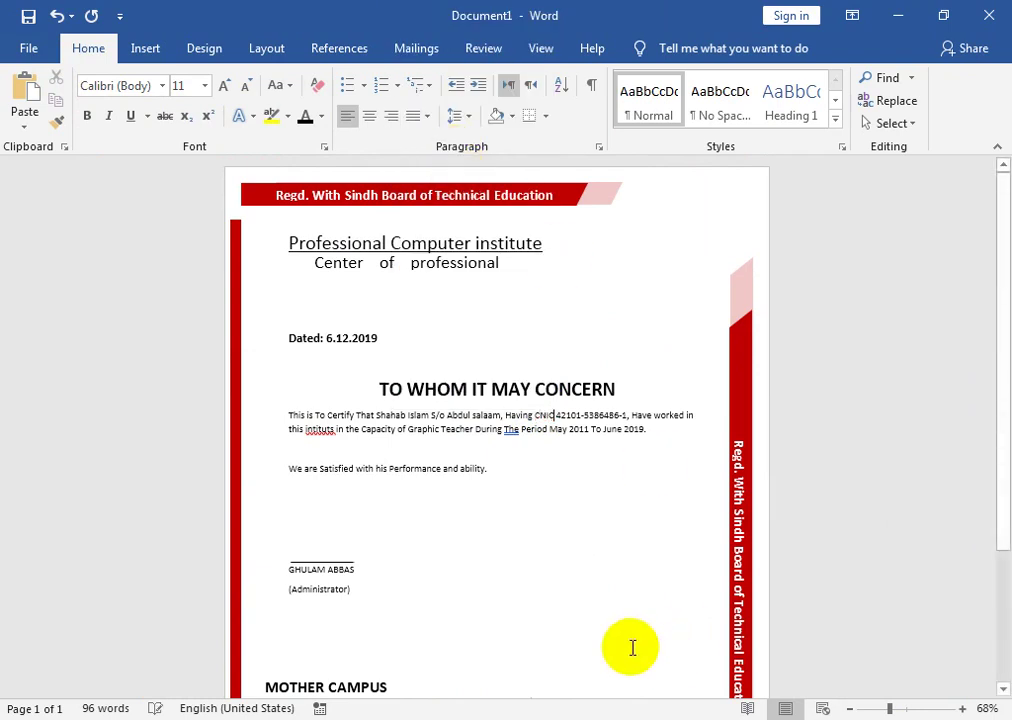
right_click(509, 429)
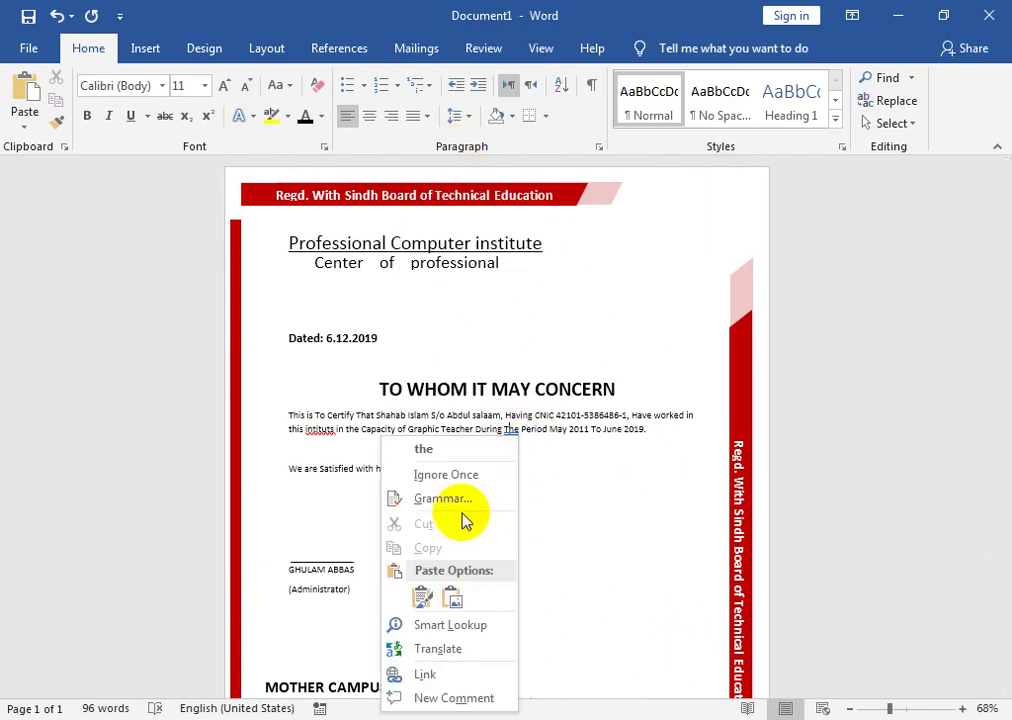
left_click(446, 459)
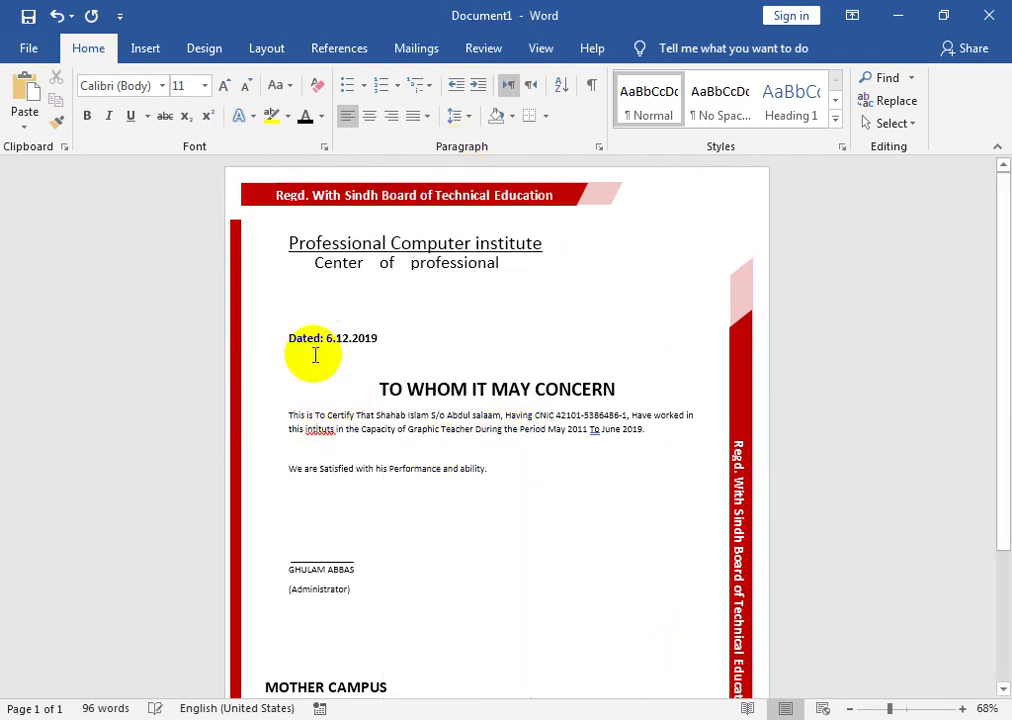
right_click(318, 432)
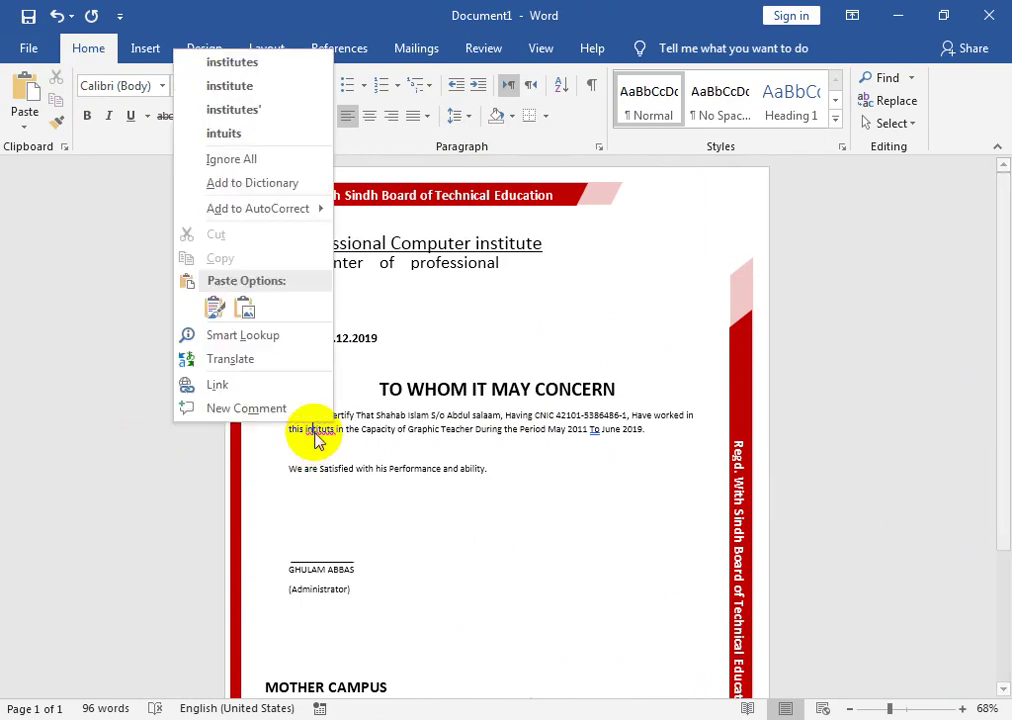
left_click(274, 66)
left_click(429, 597)
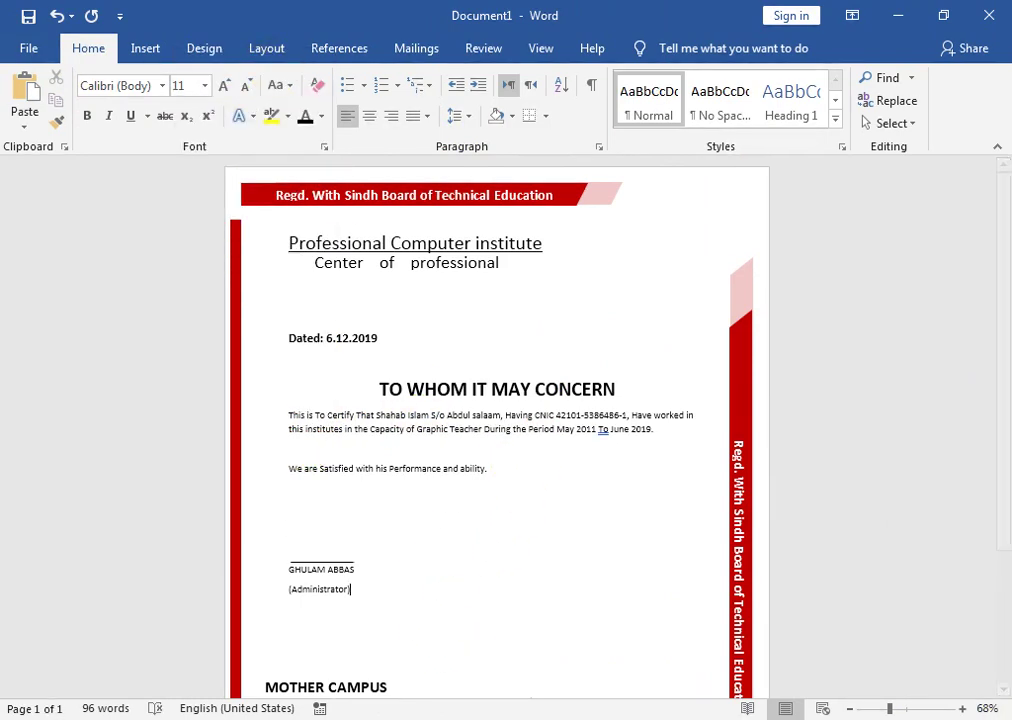
left_click_drag(888, 709, 898, 709)
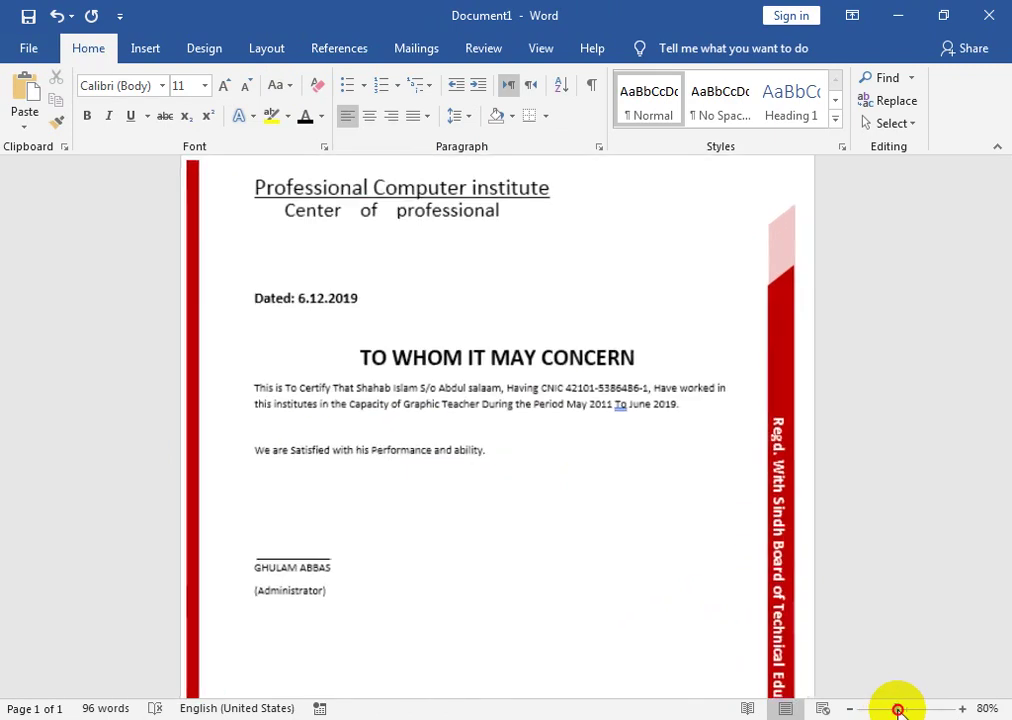
left_click_drag(996, 407, 1005, 219)
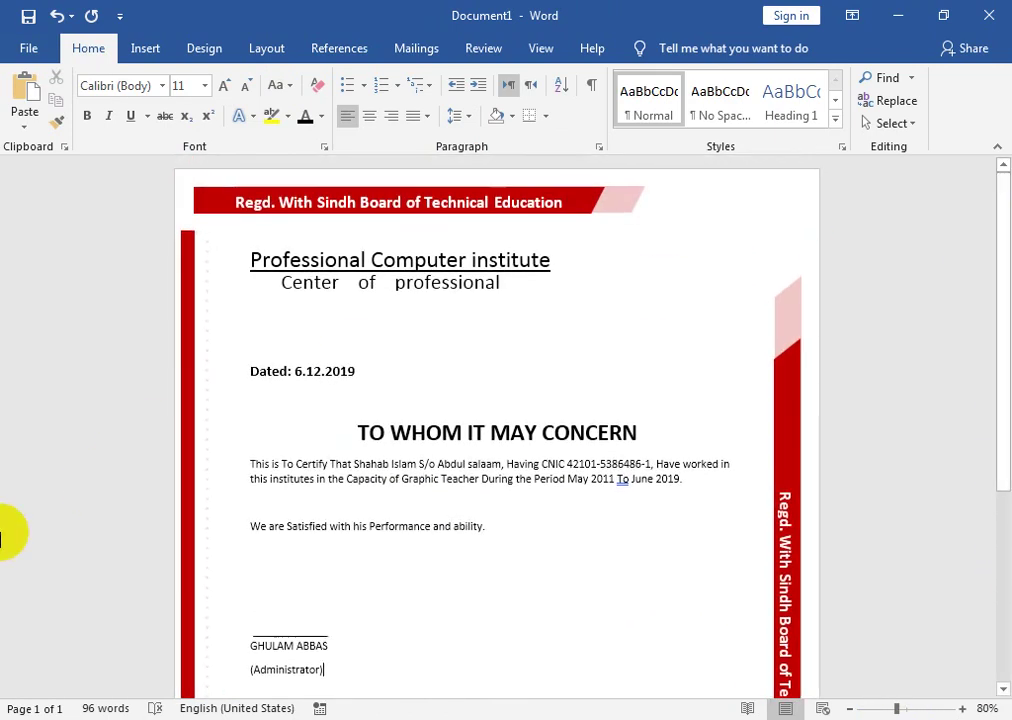
left_click(189, 360)
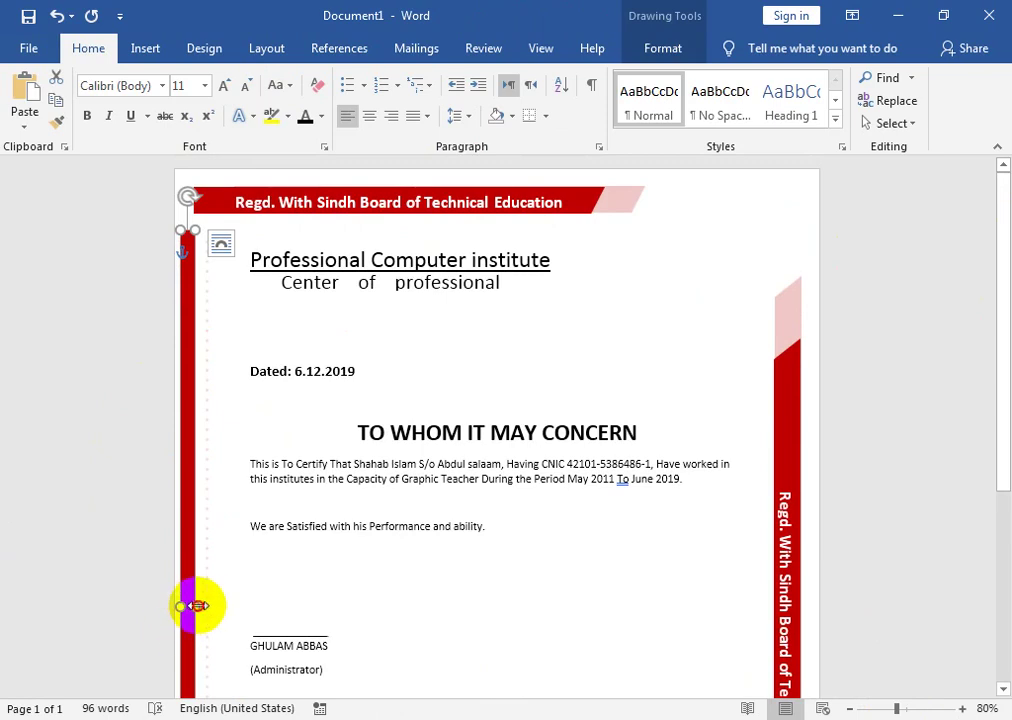
left_click_drag(197, 605, 205, 605)
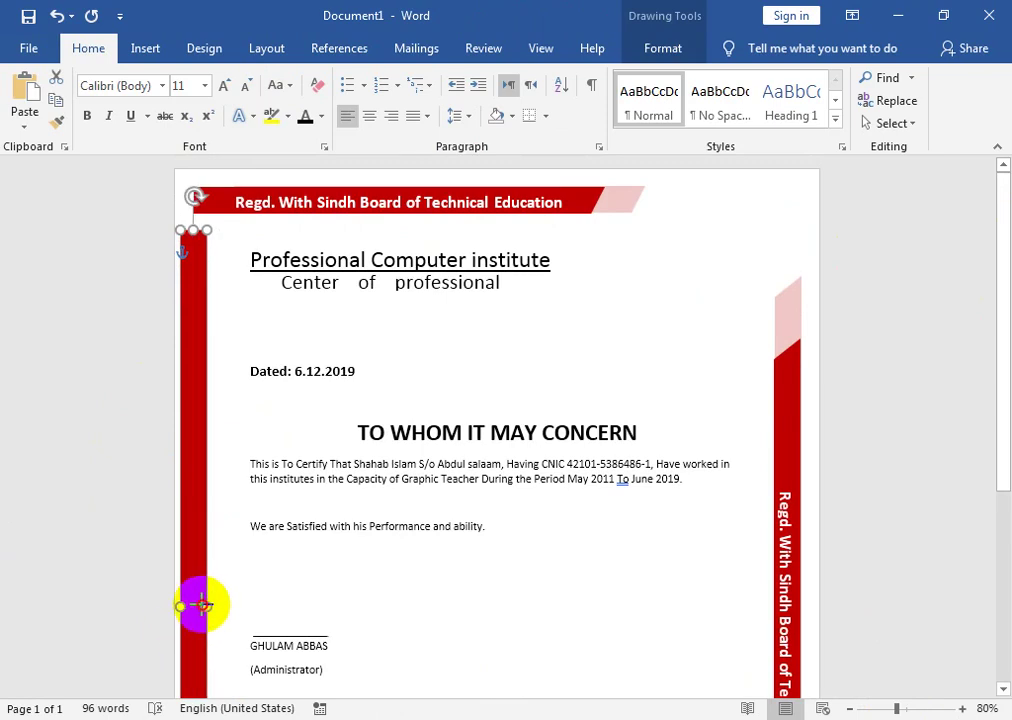
left_click(192, 231)
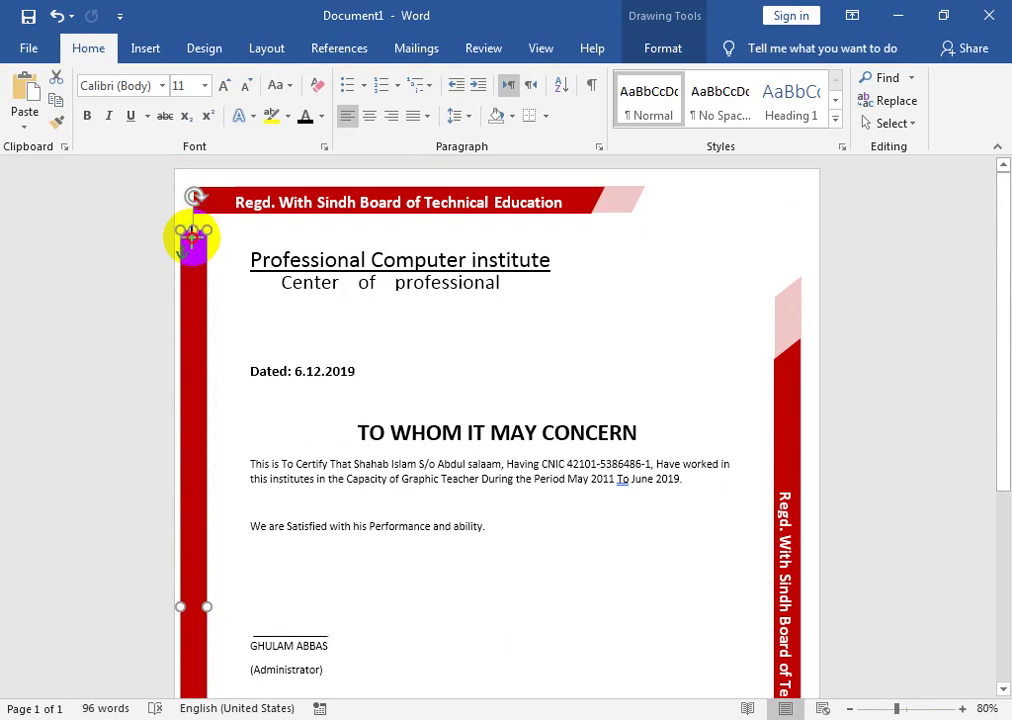
left_click_drag(192, 231, 192, 262)
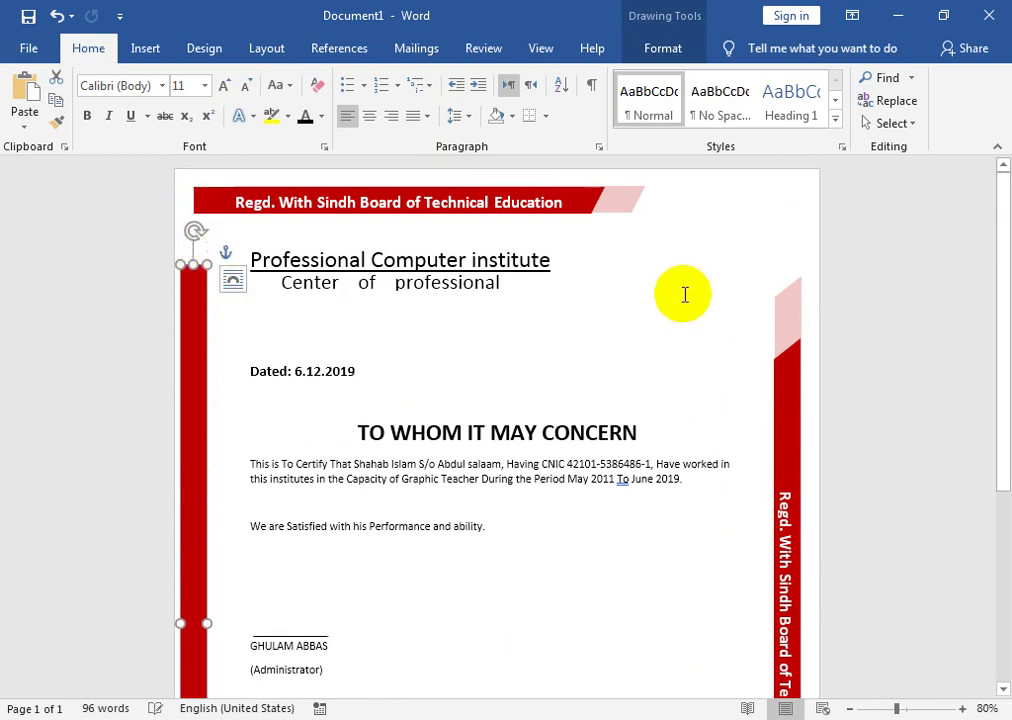
left_click(675, 246)
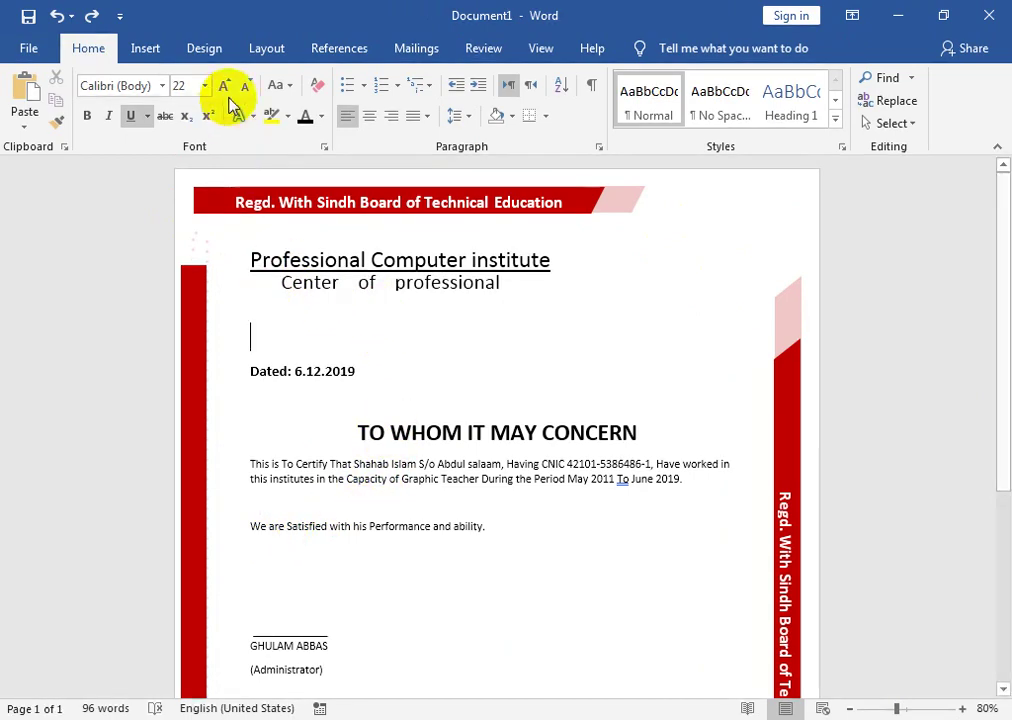
Fill the top-right circle with the download.png logo picture from the Desktop.
left_click(158, 55)
left_click(160, 124)
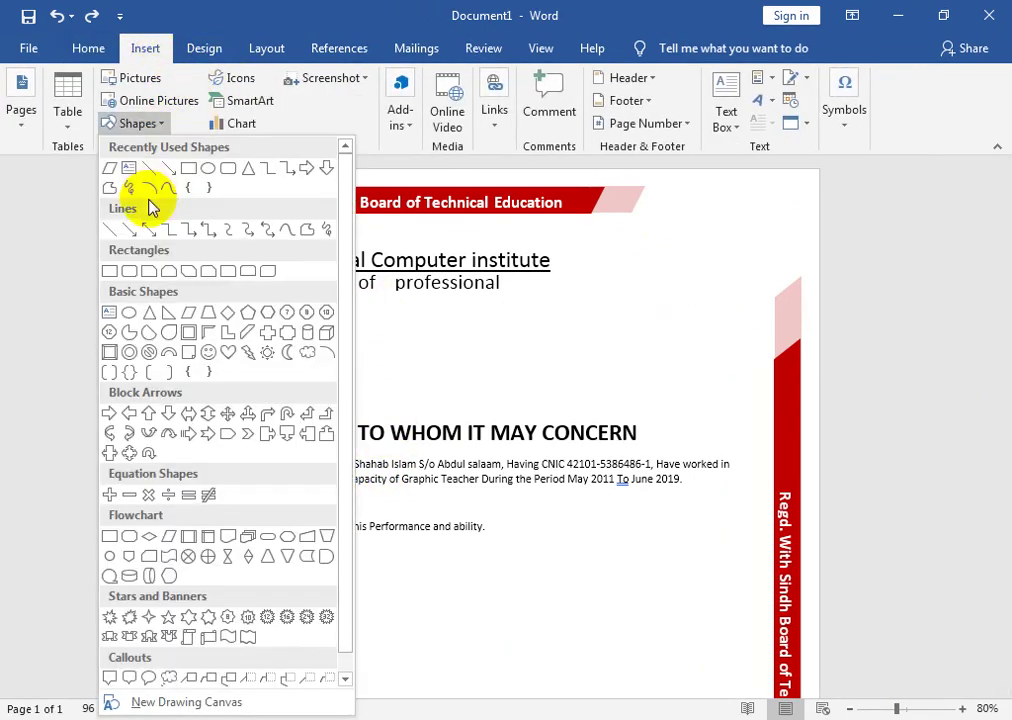
left_click(206, 169)
left_click_drag(599, 230, 752, 380)
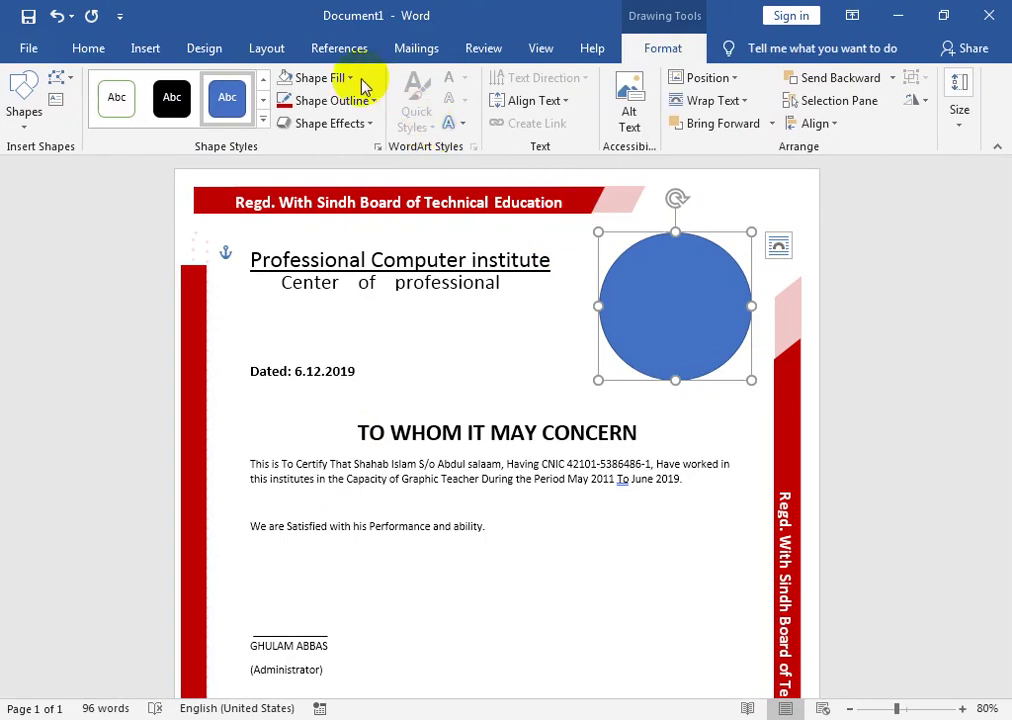
left_click(345, 78)
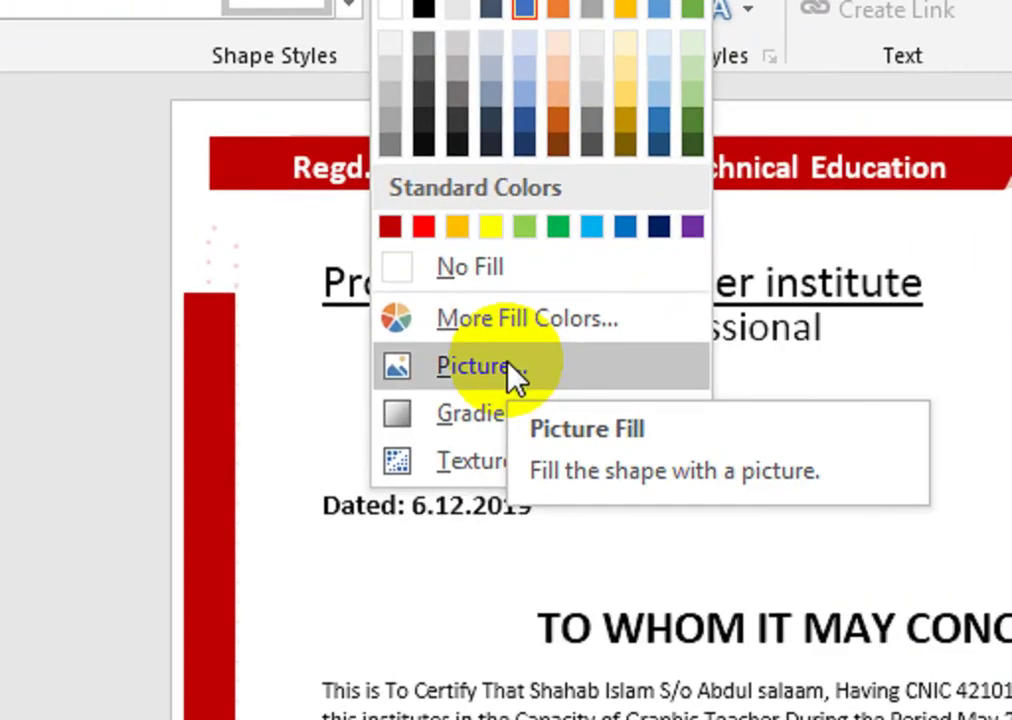
left_click(517, 375)
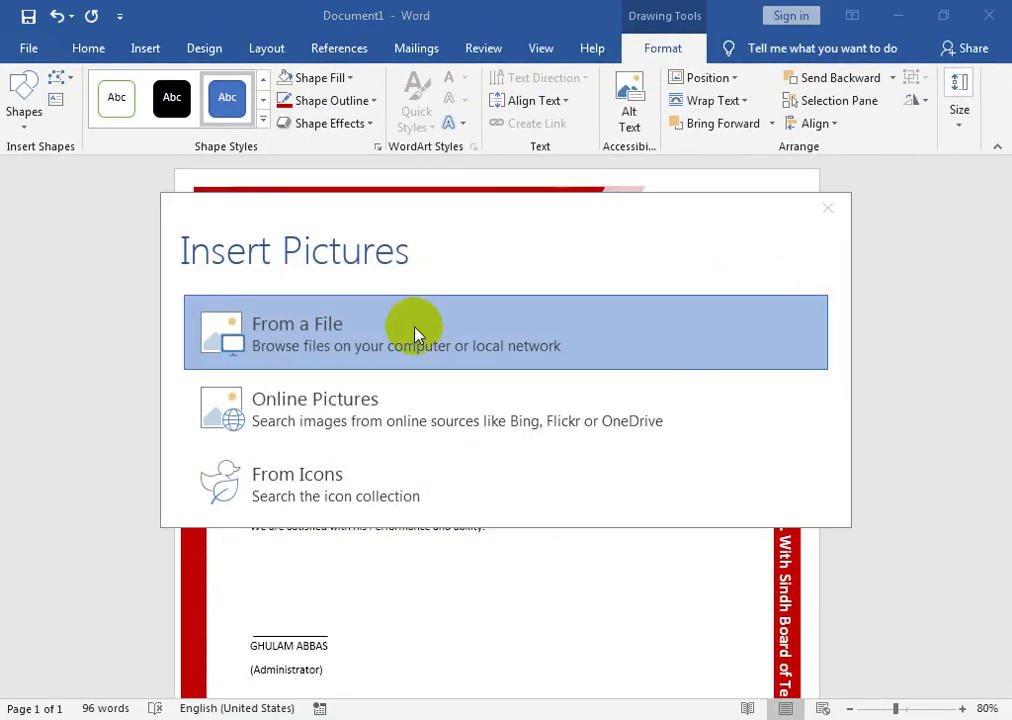
left_click(418, 334)
left_click_drag(603, 152, 603, 158)
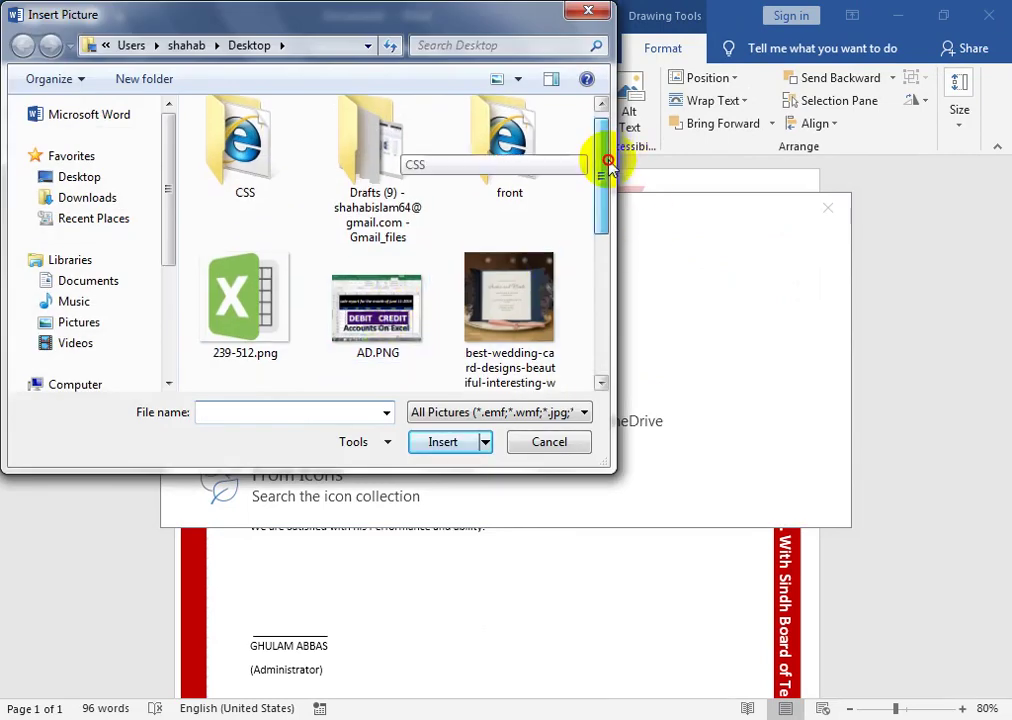
left_click(78, 177)
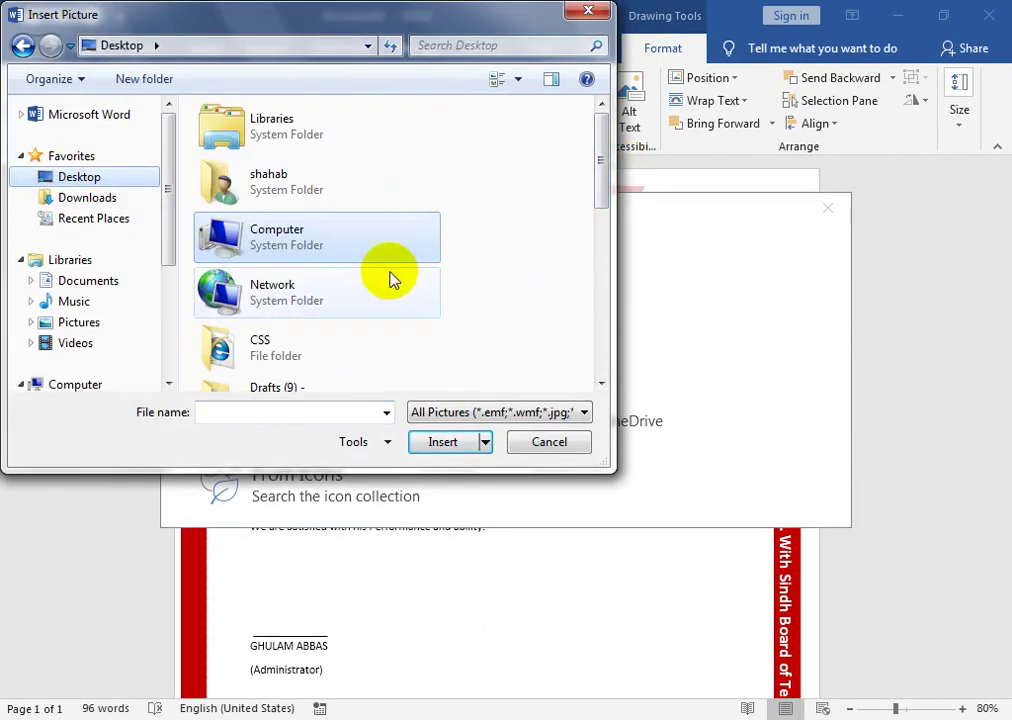
left_click_drag(604, 155, 609, 292)
left_click(215, 361)
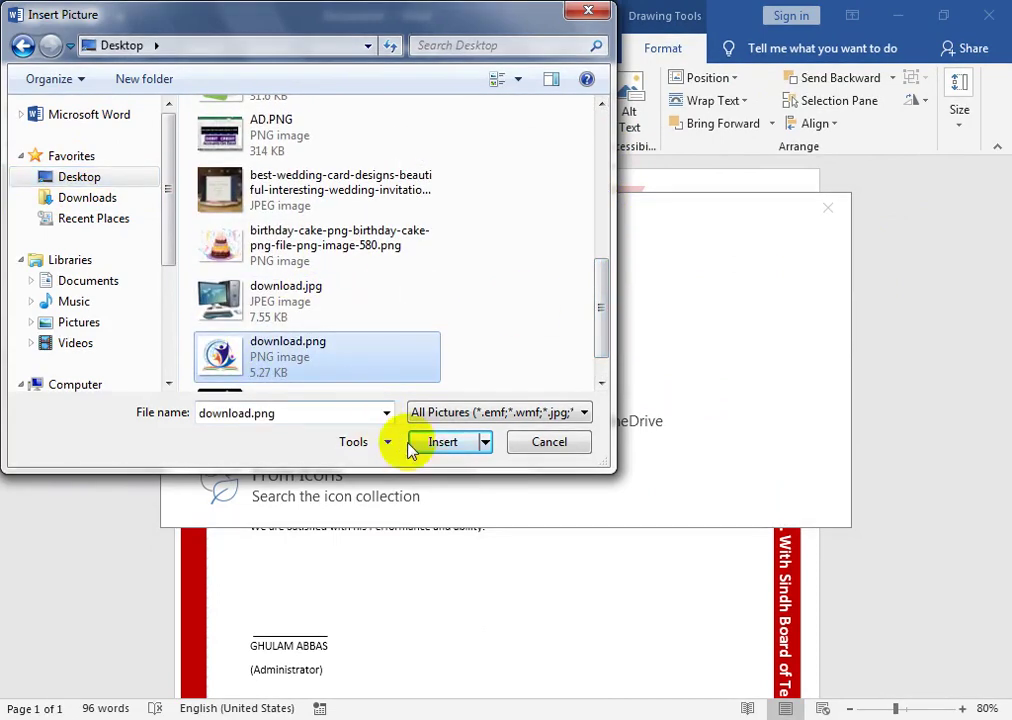
left_click(412, 441)
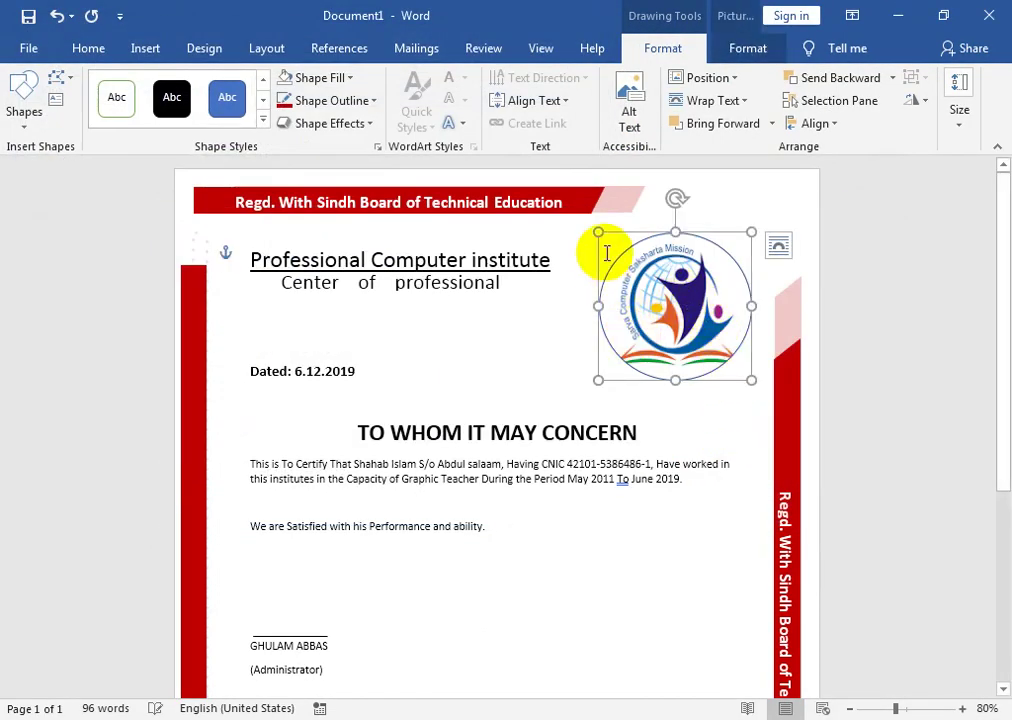
Remove the outline from the logo circle.
left_click(330, 123)
left_click(330, 100)
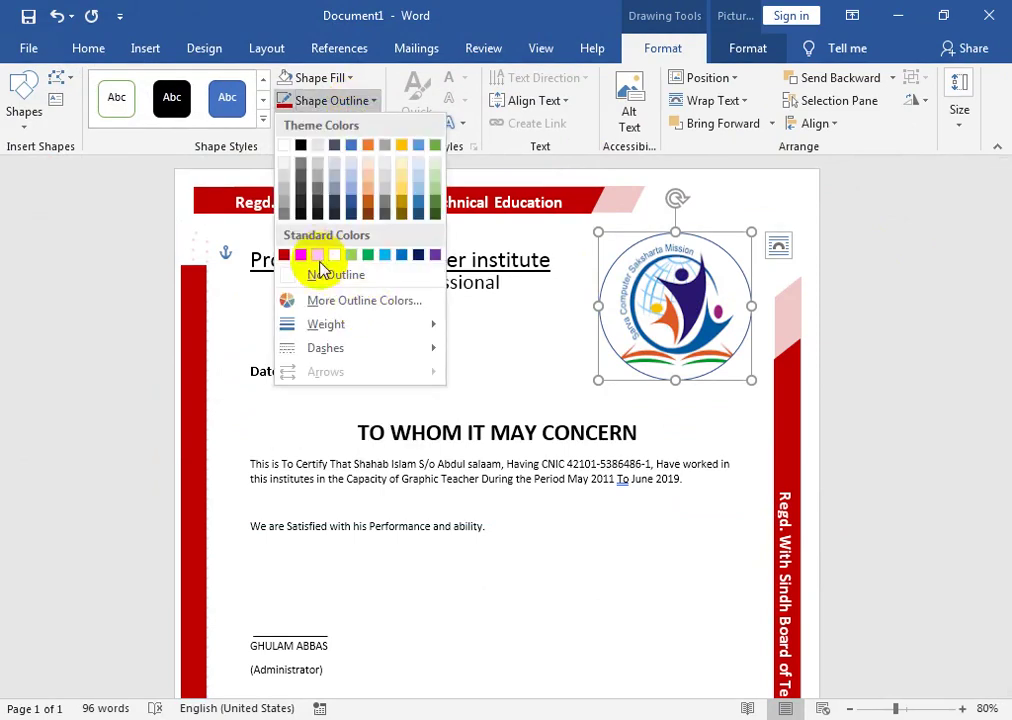
left_click(320, 275)
left_click(714, 540)
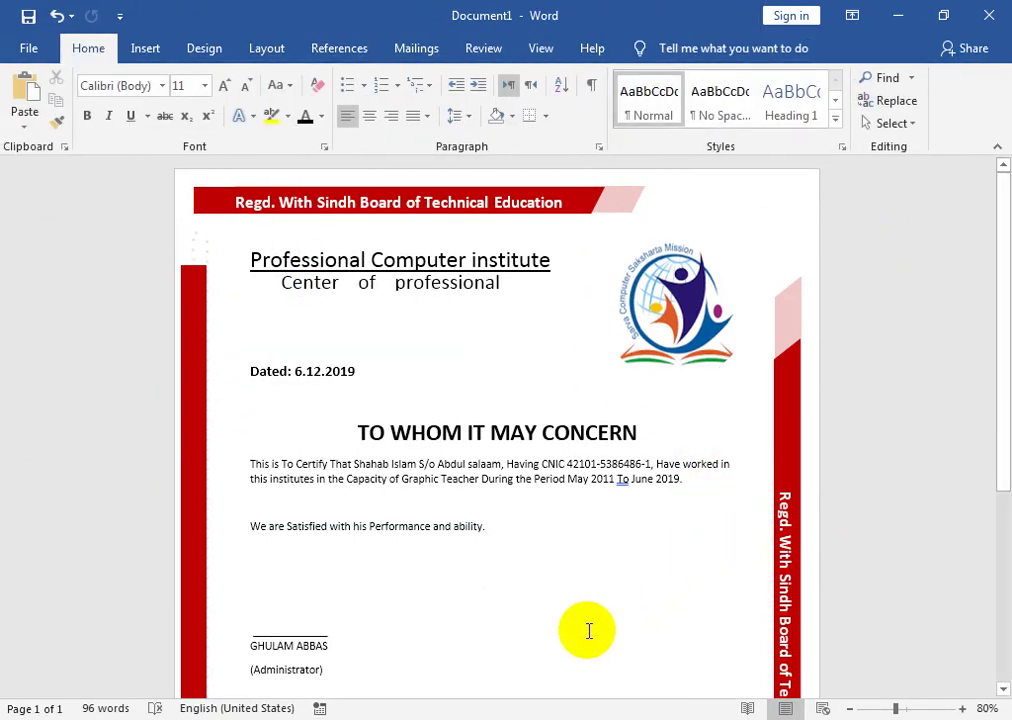
Start a custom picture watermark from the Design tab's Watermark menu.
left_click(204, 48)
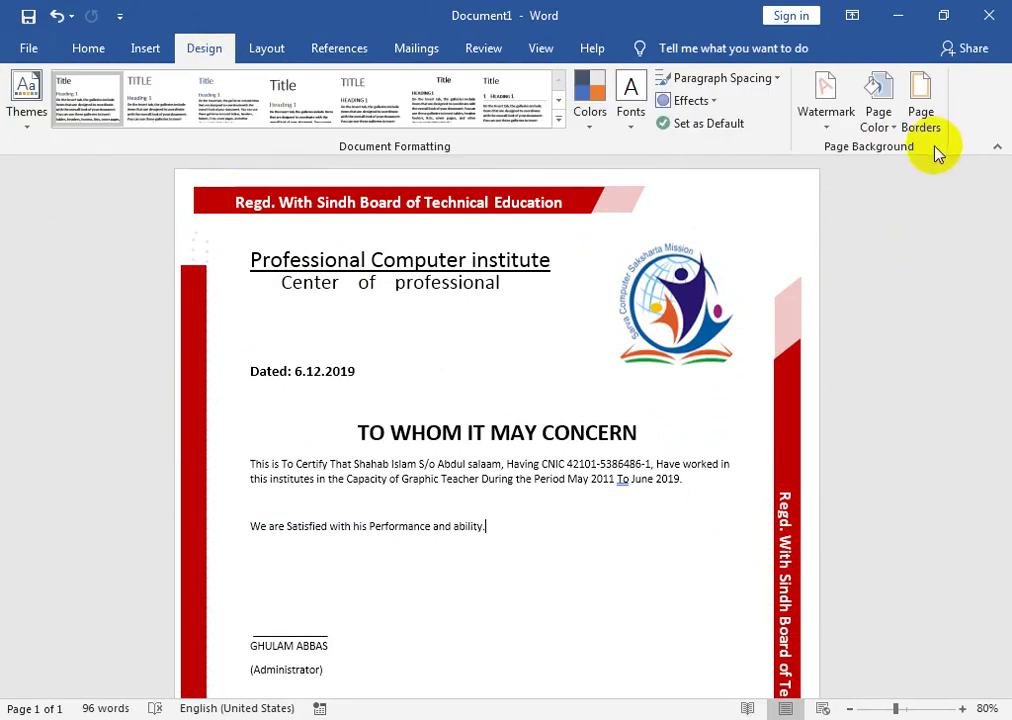
left_click(850, 135)
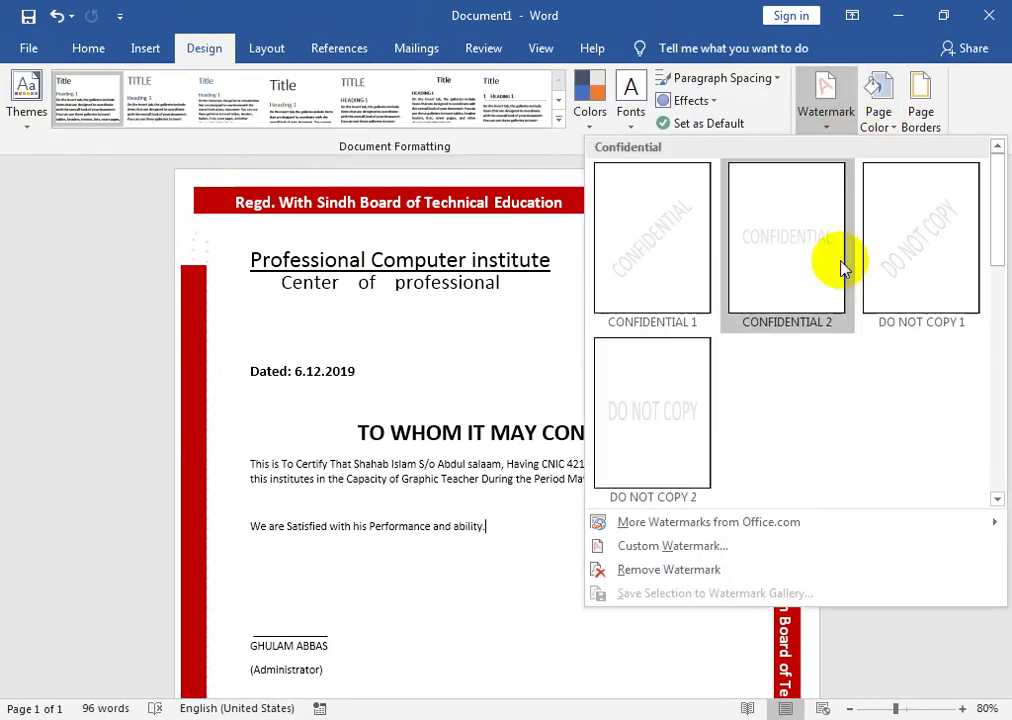
left_click(624, 548)
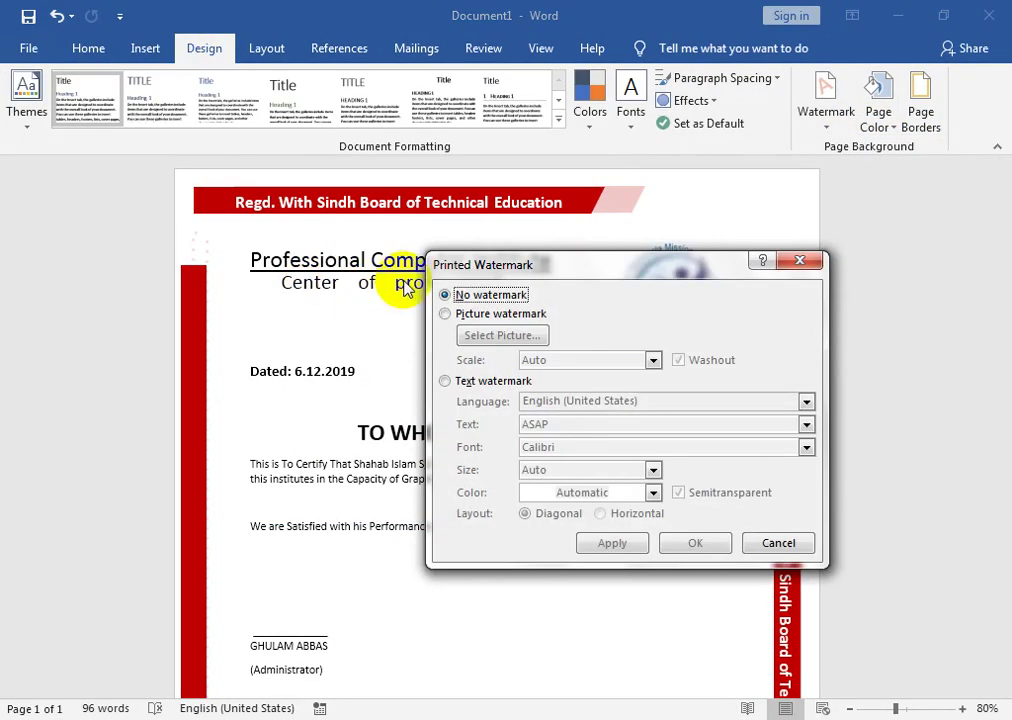
left_click(480, 314)
left_click(490, 336)
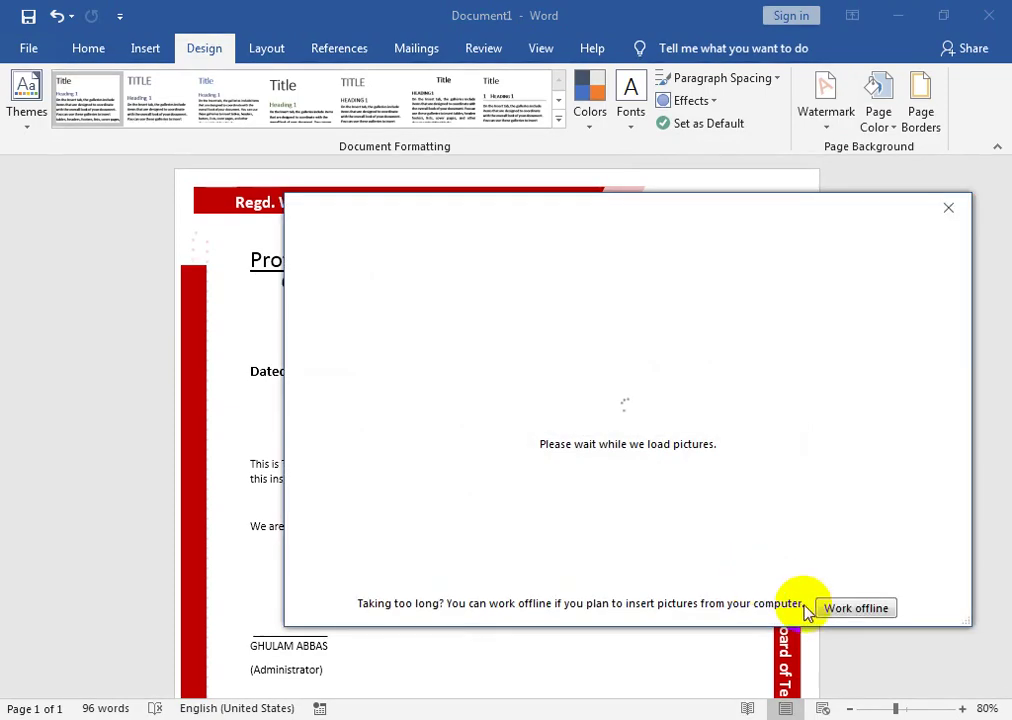
Use download.jpg from the Desktop as the watermark picture and apply it.
left_click(826, 615)
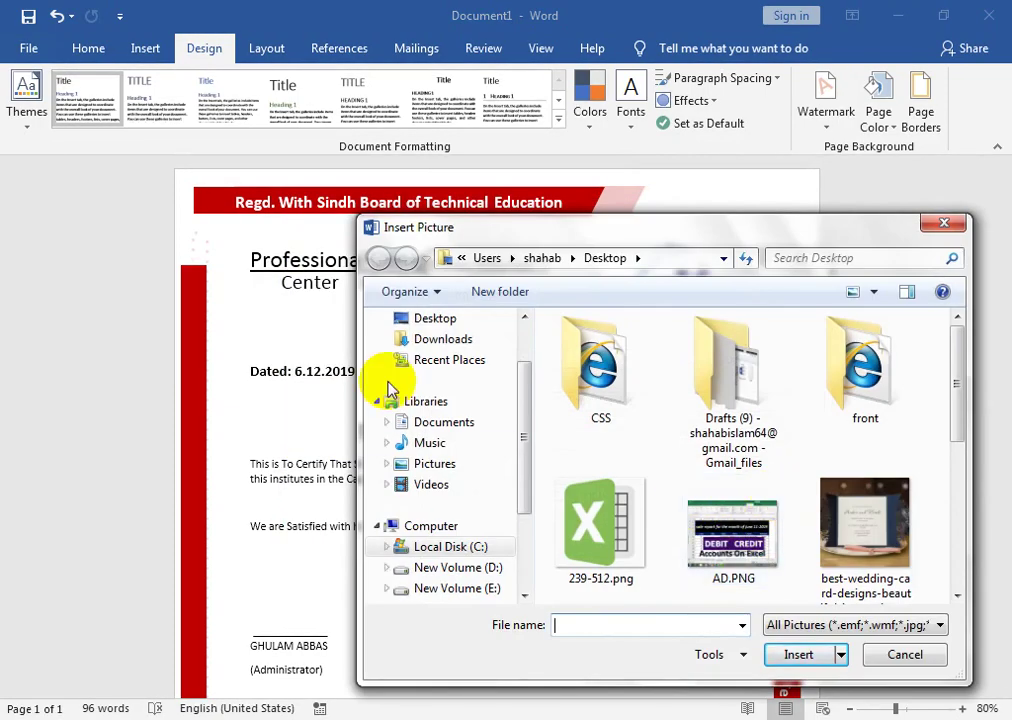
left_click(438, 319)
left_click(958, 400)
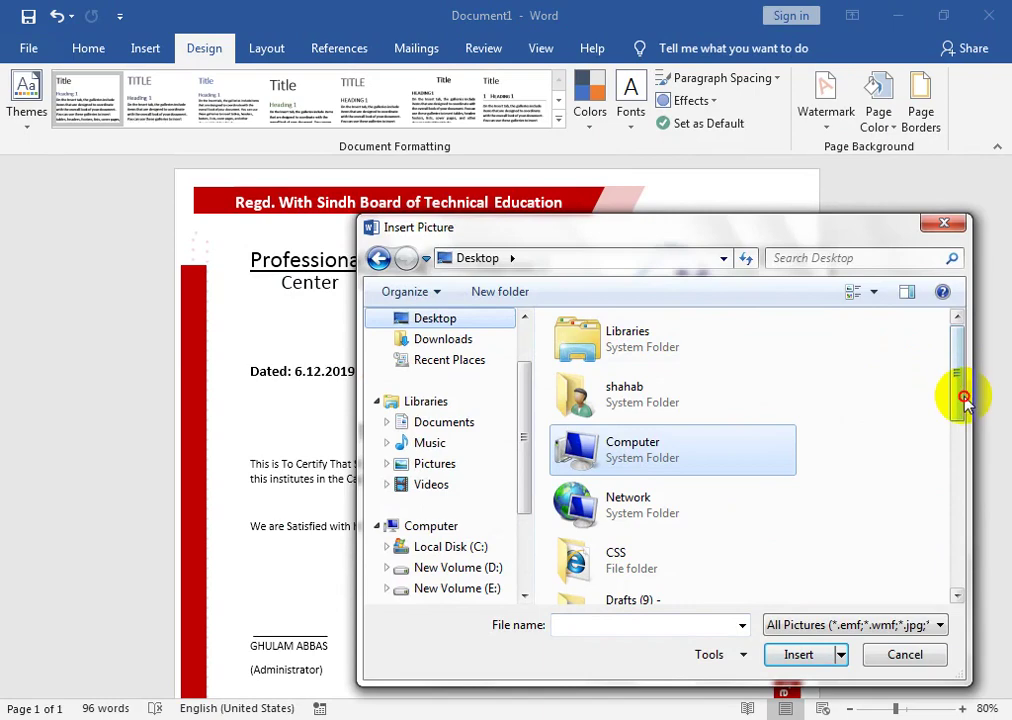
left_click_drag(955, 393, 969, 562)
left_click(617, 500)
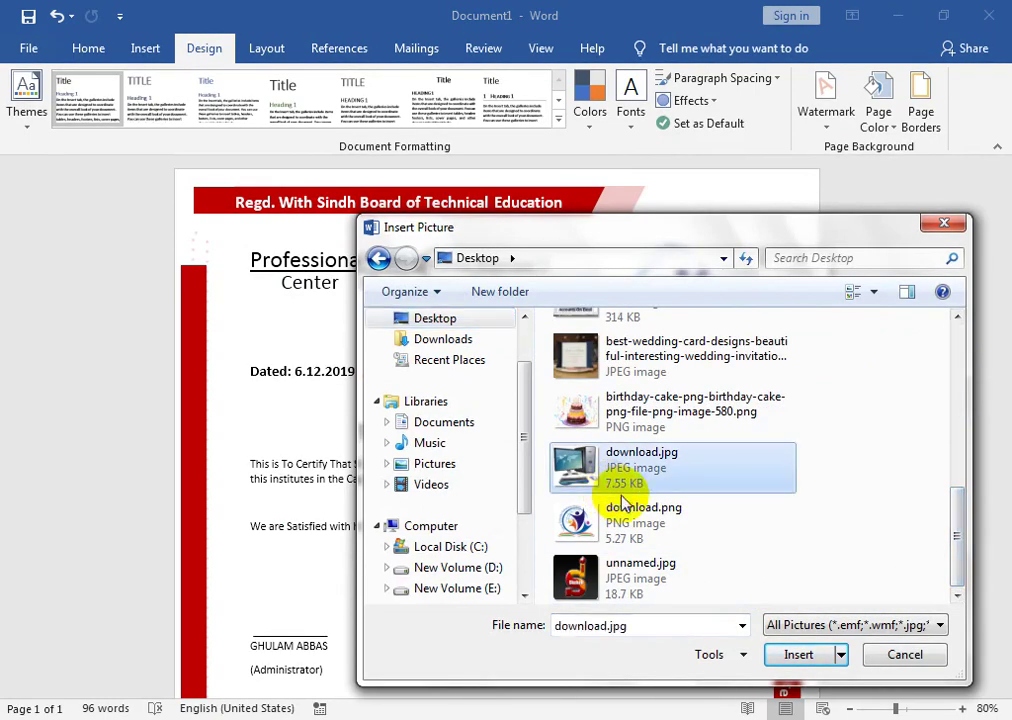
left_click(785, 654)
left_click(614, 545)
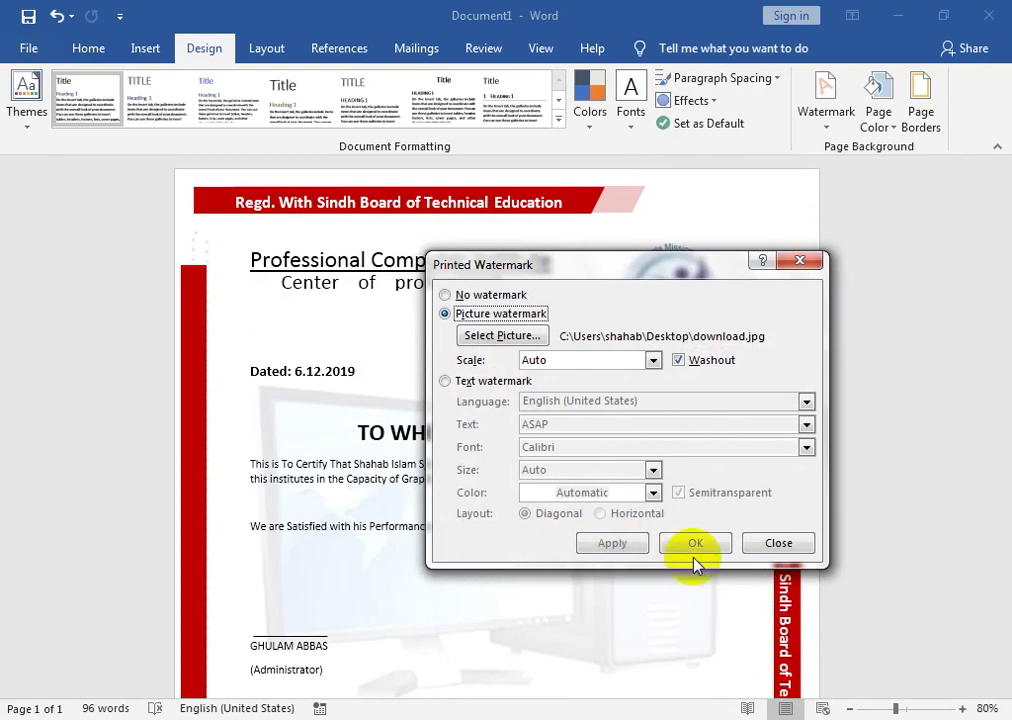
left_click(778, 543)
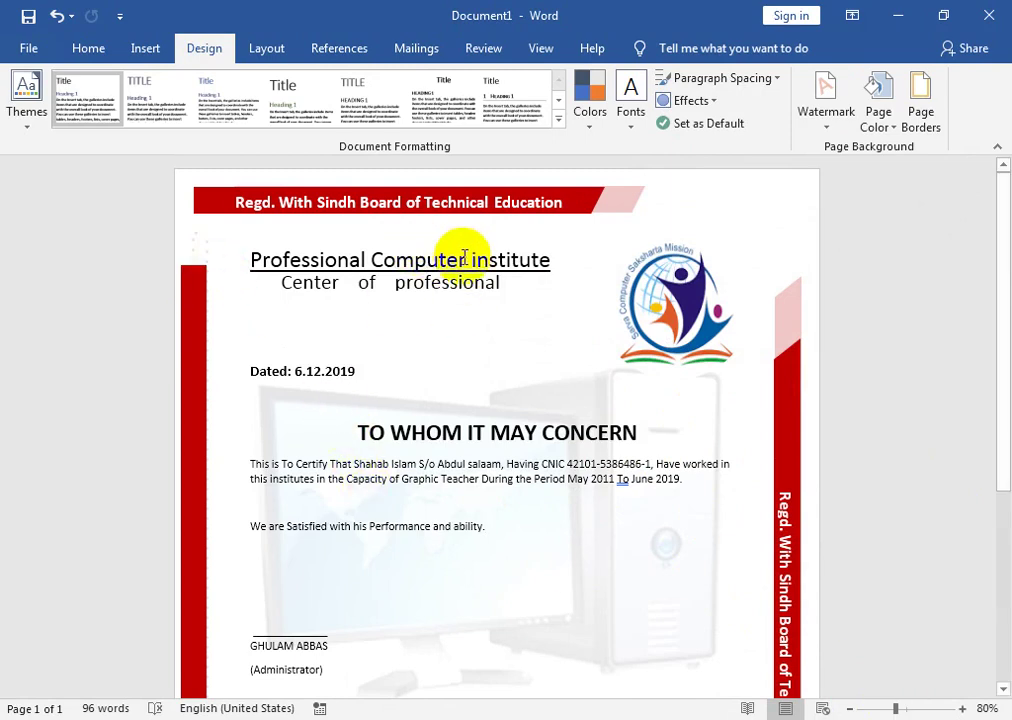
left_click(203, 242)
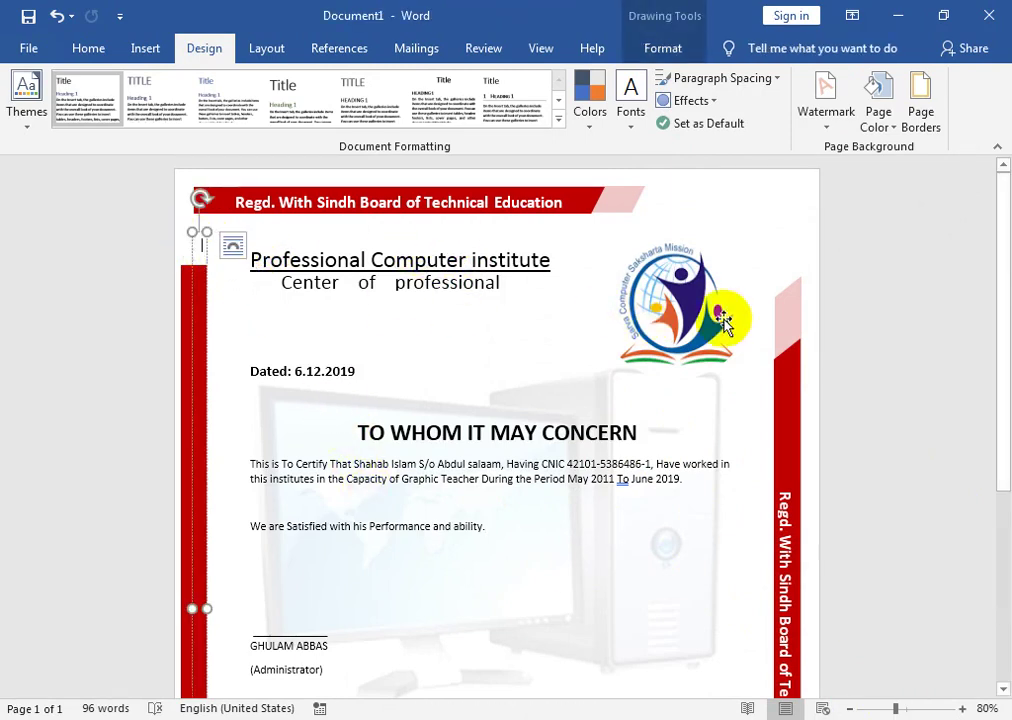
Return from YouTube to the Word letter and open its File Info page.
left_click(329, 313)
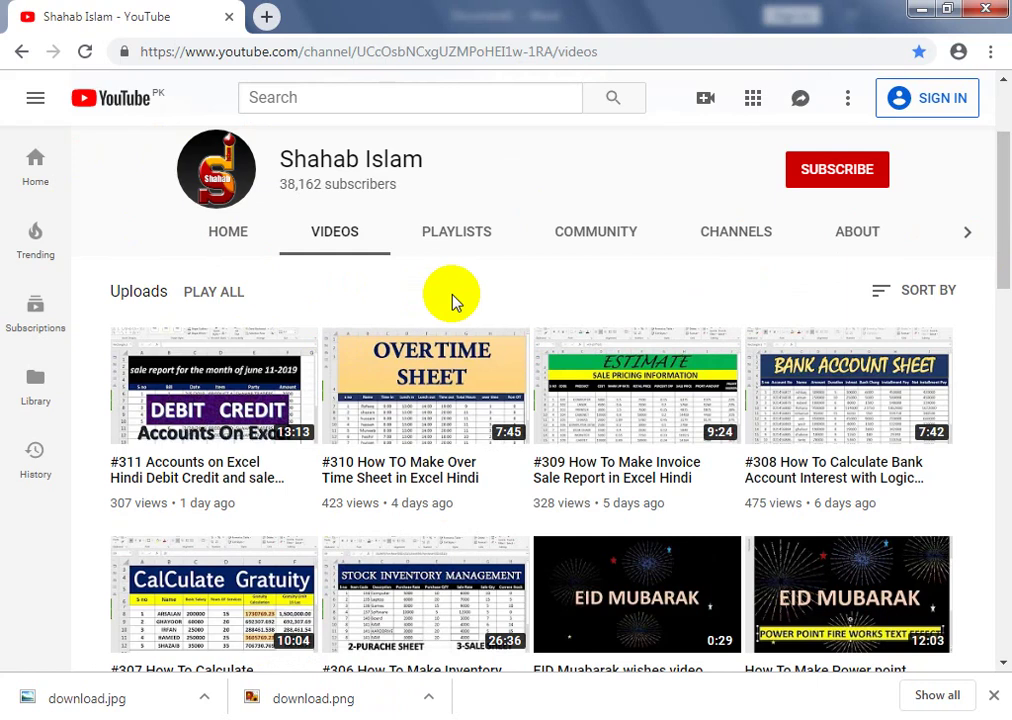
key("alt+Tab")
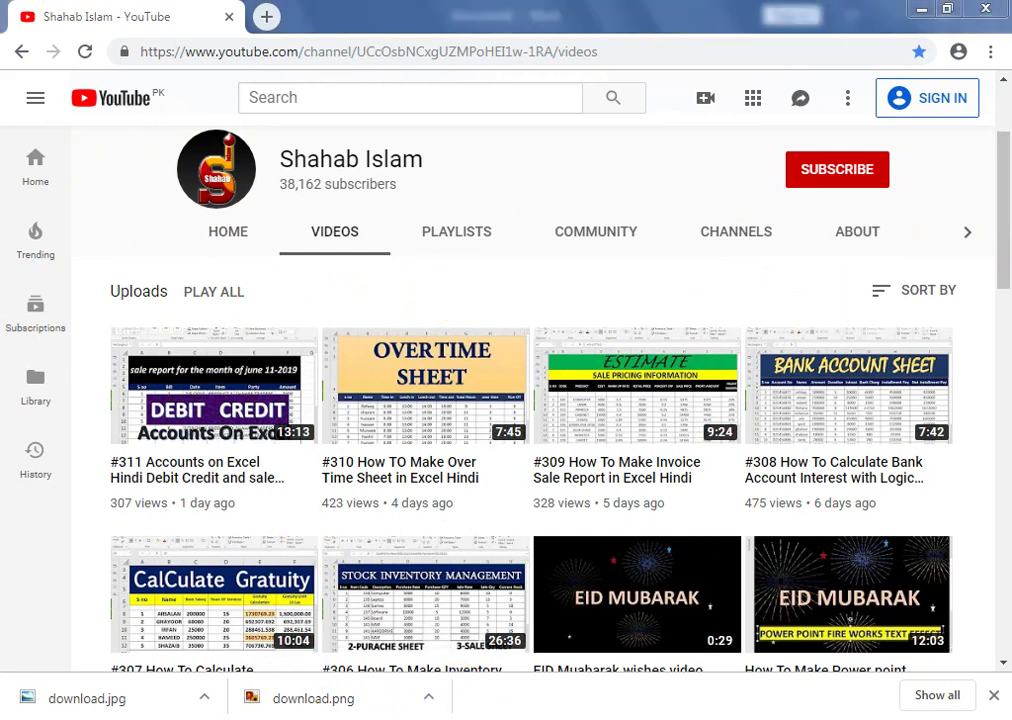
left_click(35, 52)
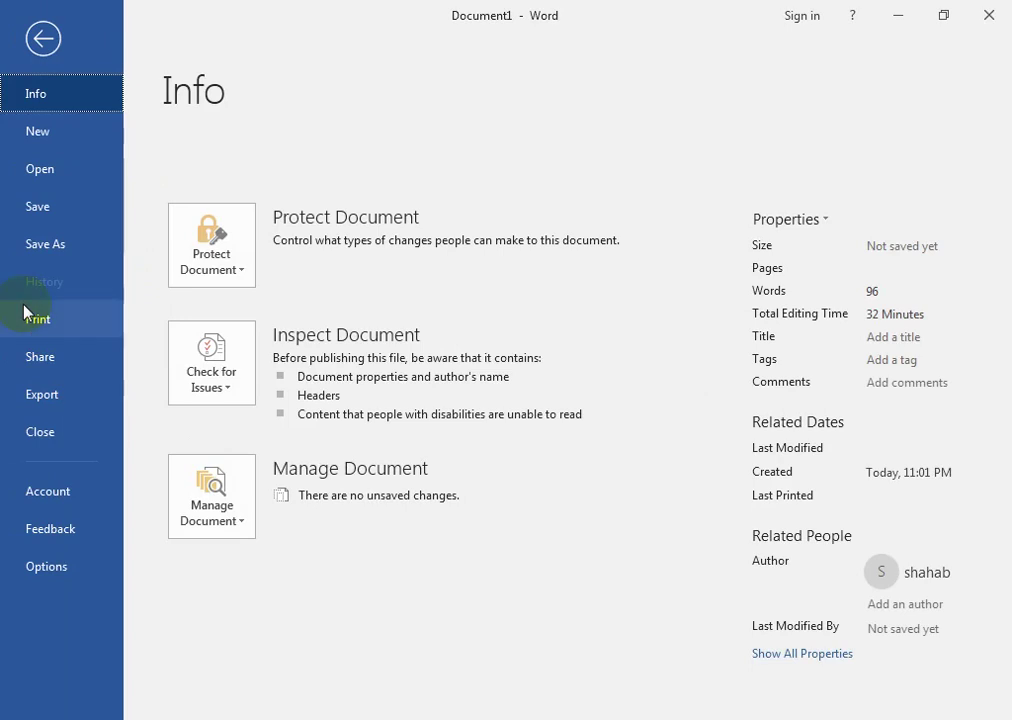
Preview the letter for printing, leaving the printer on Send To OneNote 2016 and paper on Letter.
left_click(24, 313)
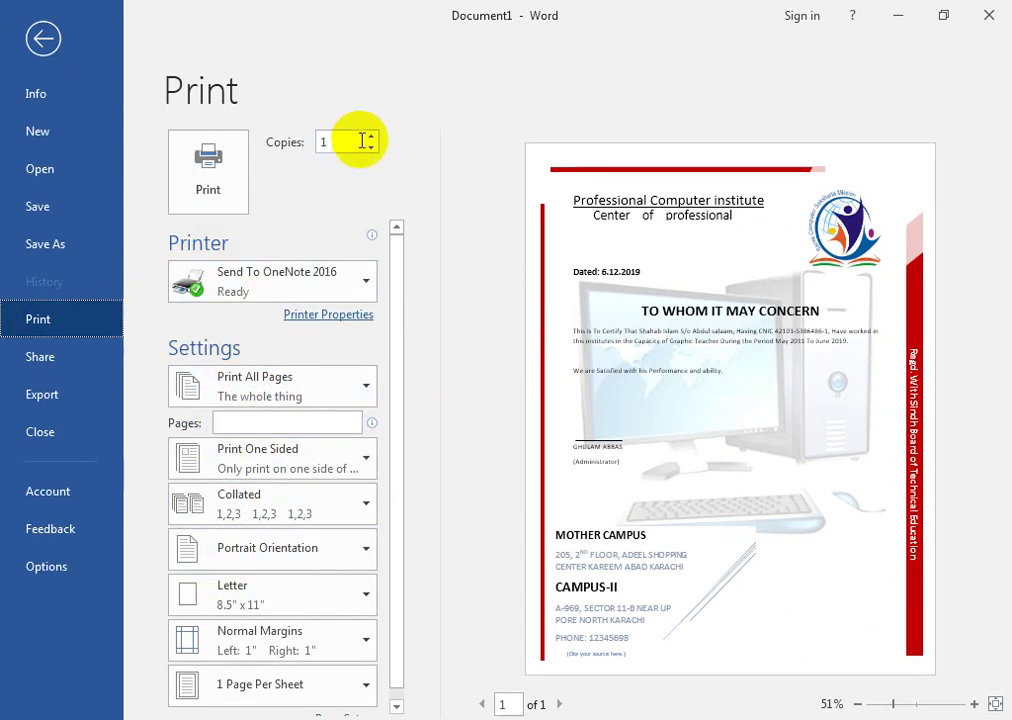
left_click(362, 286)
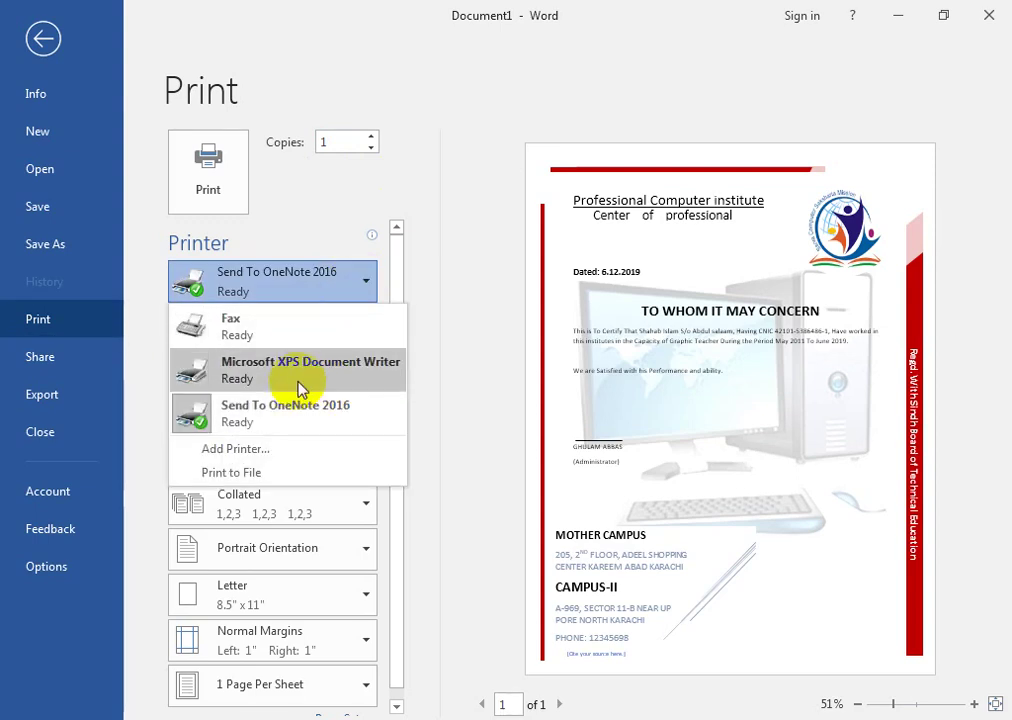
left_click(435, 335)
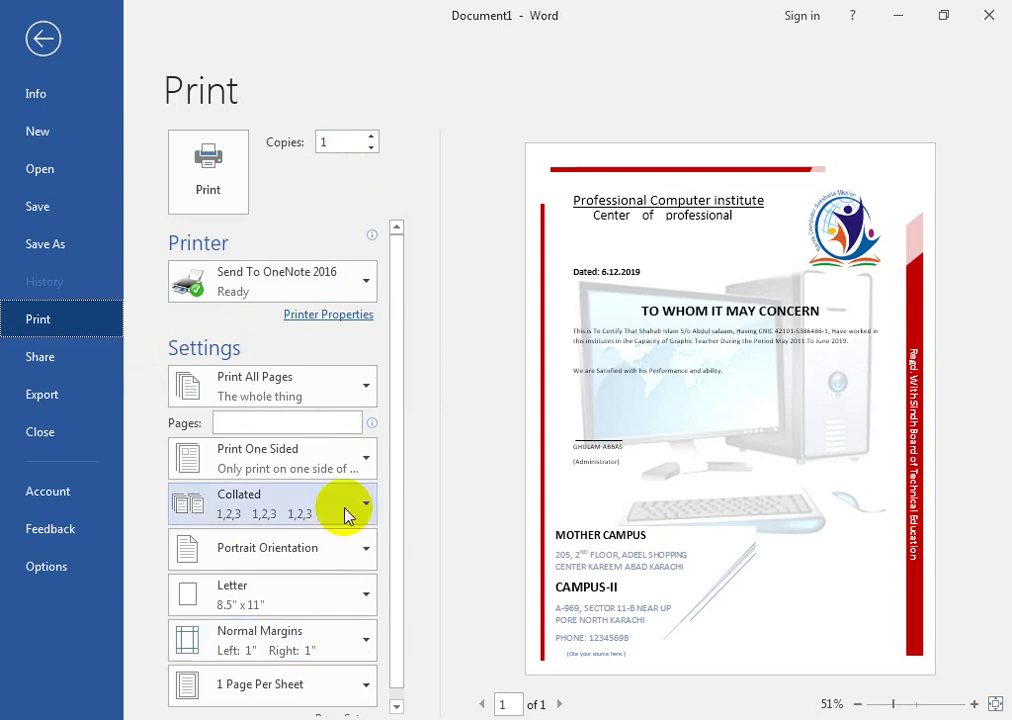
left_click(380, 597)
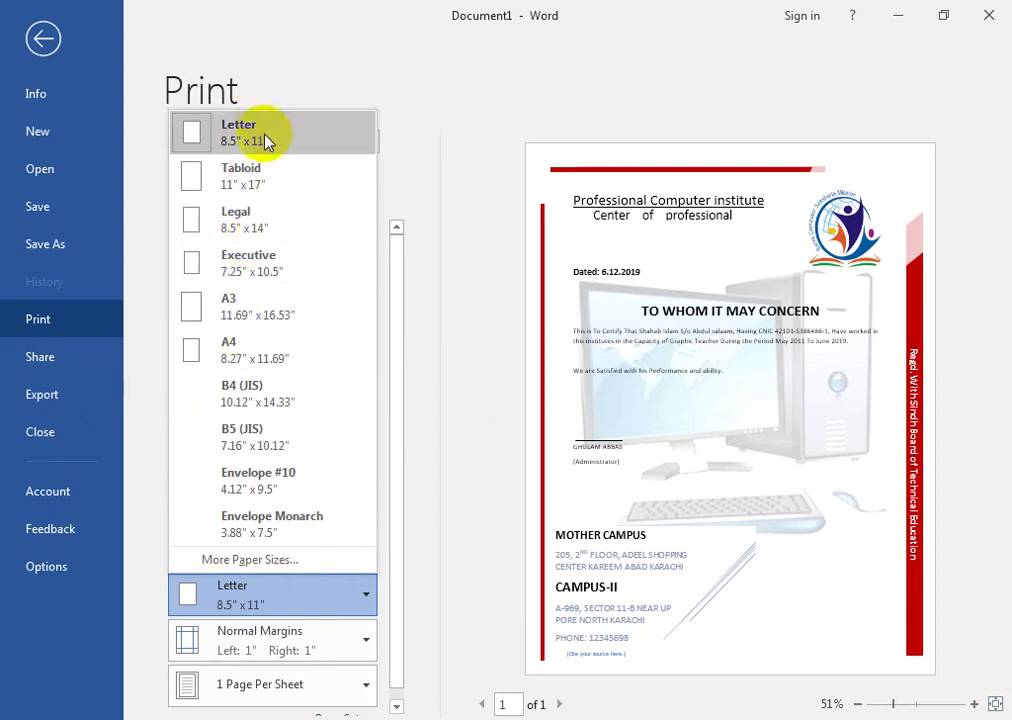
left_click(432, 386)
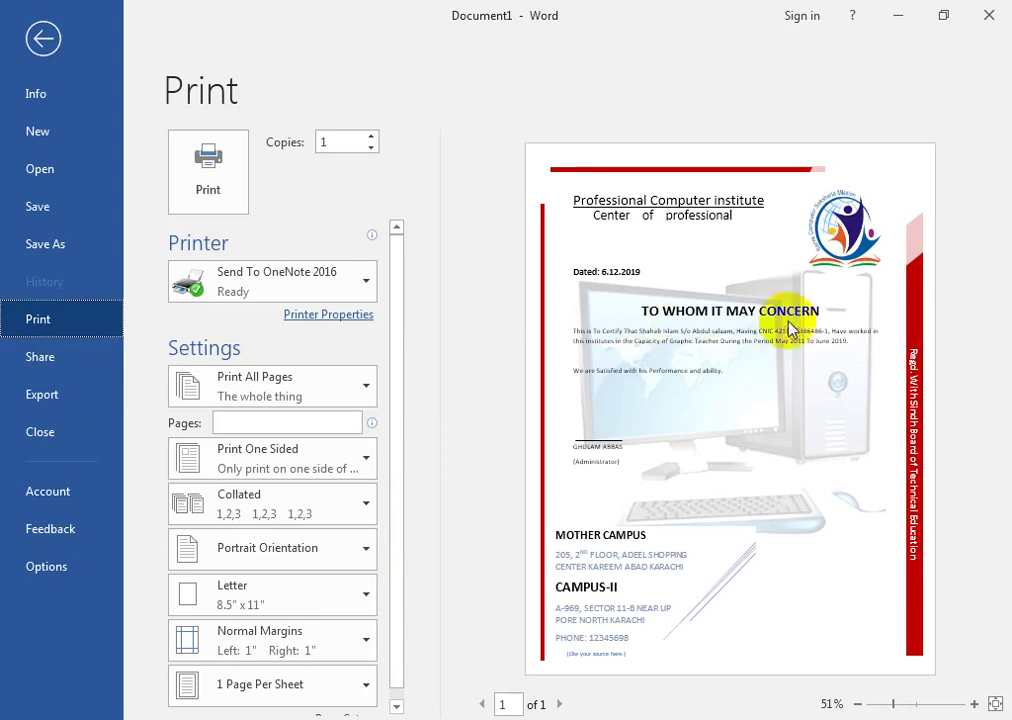
Leave Word's print preview and switch to the YouTube channel videos page in Chrome.
left_click(43, 39)
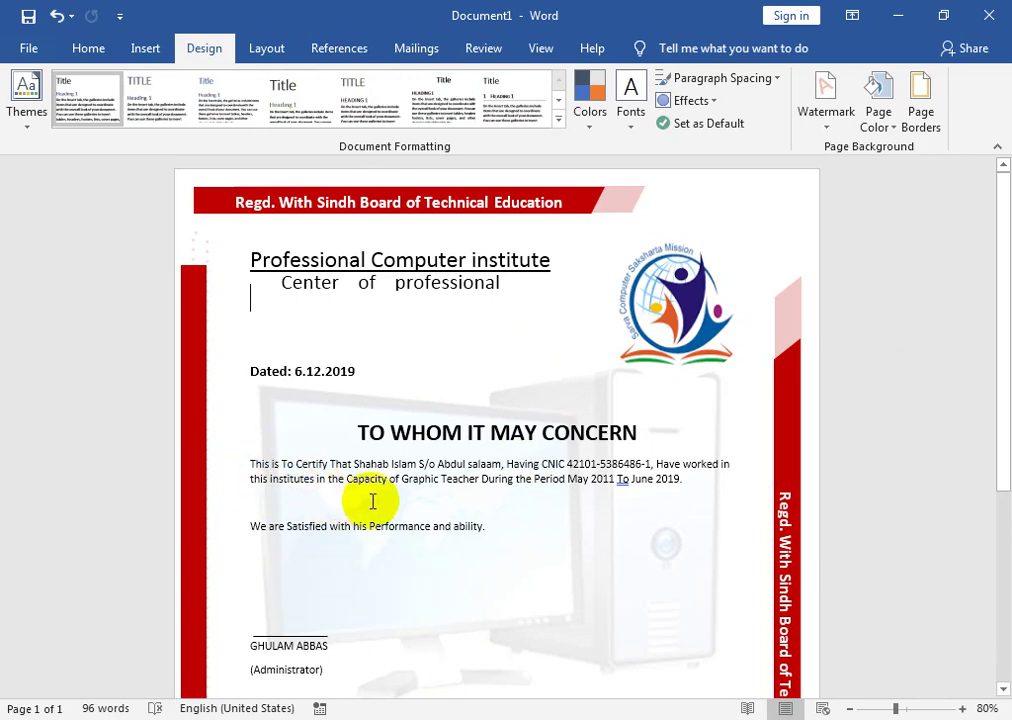
key("alt+Tab")
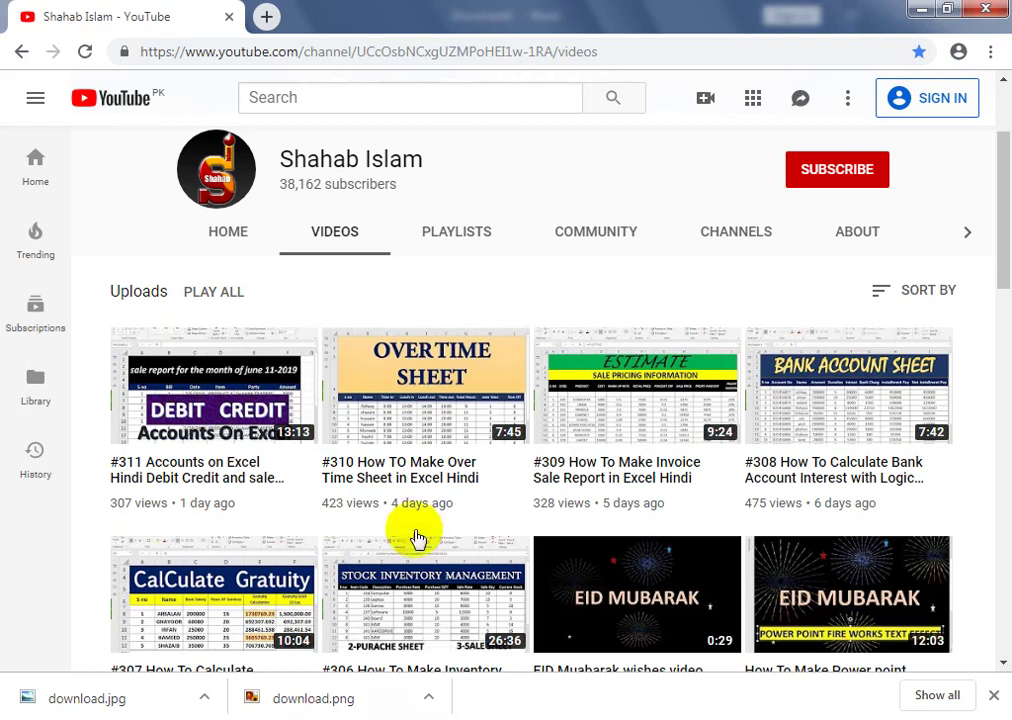